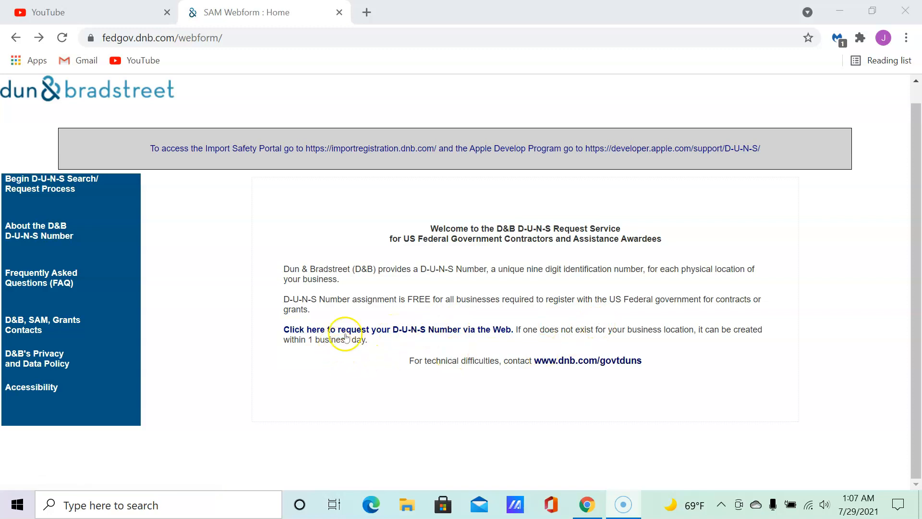
Start a D-U-N-S request with UNITED STATES OF AMERICA as the country, dismissing the browser warning.
click(399, 331)
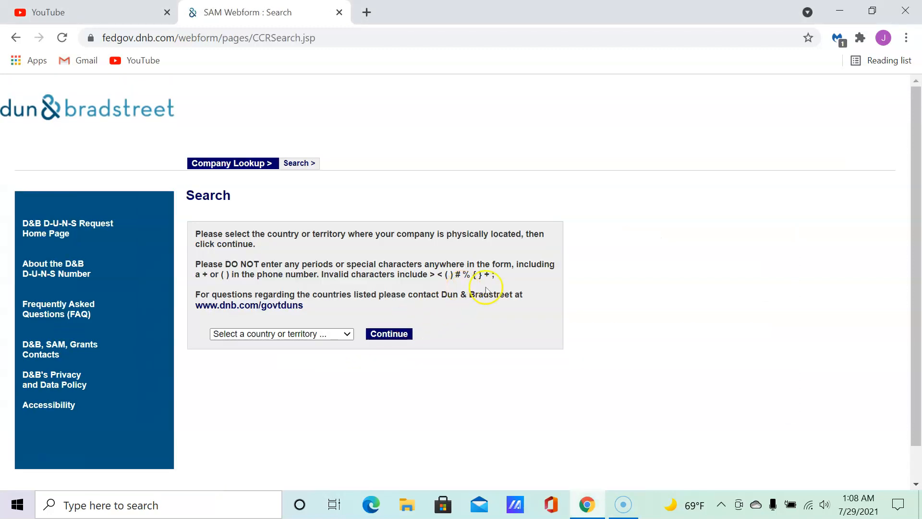
click(312, 335)
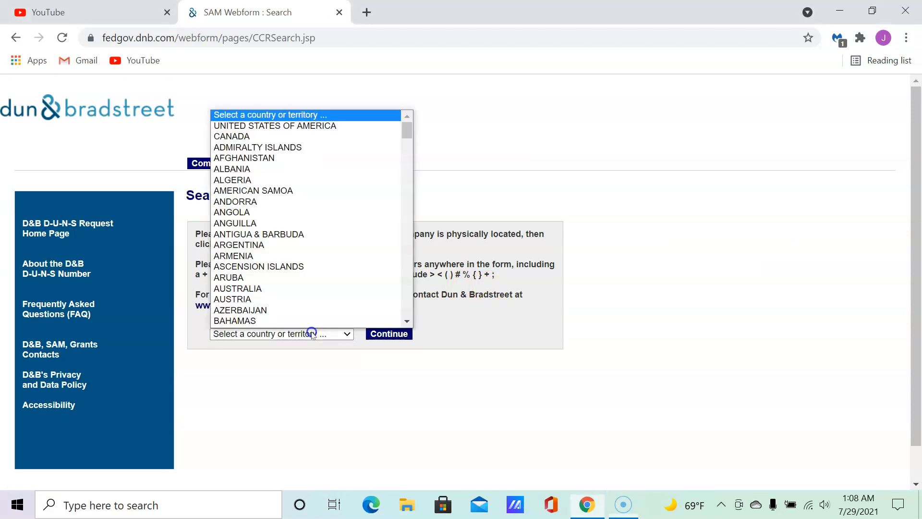
click(294, 125)
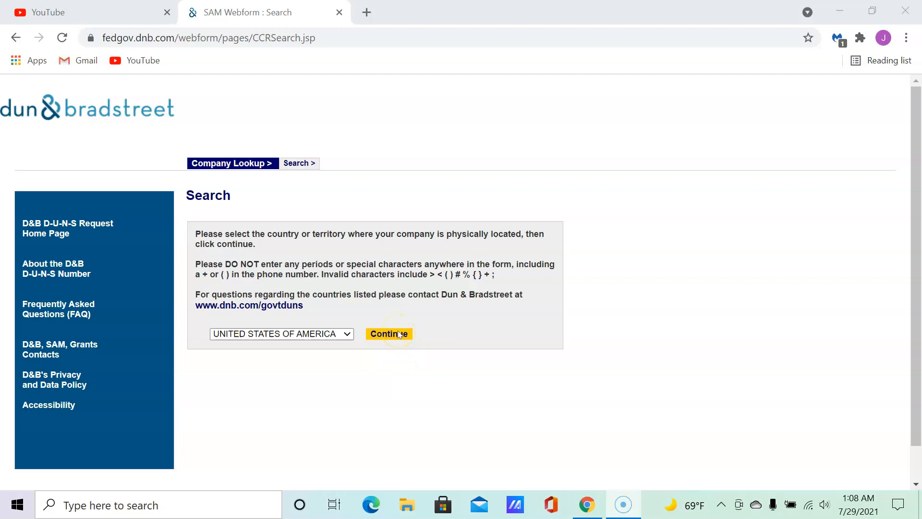
click(399, 334)
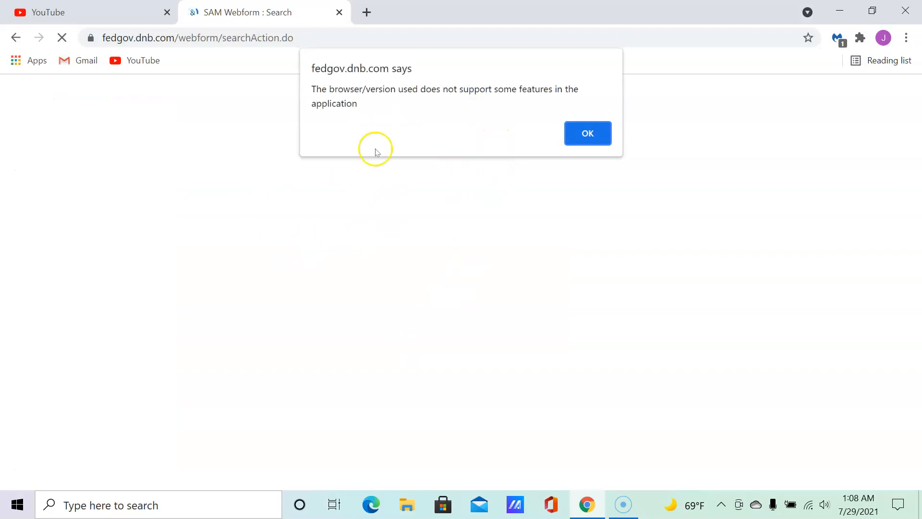
click(584, 135)
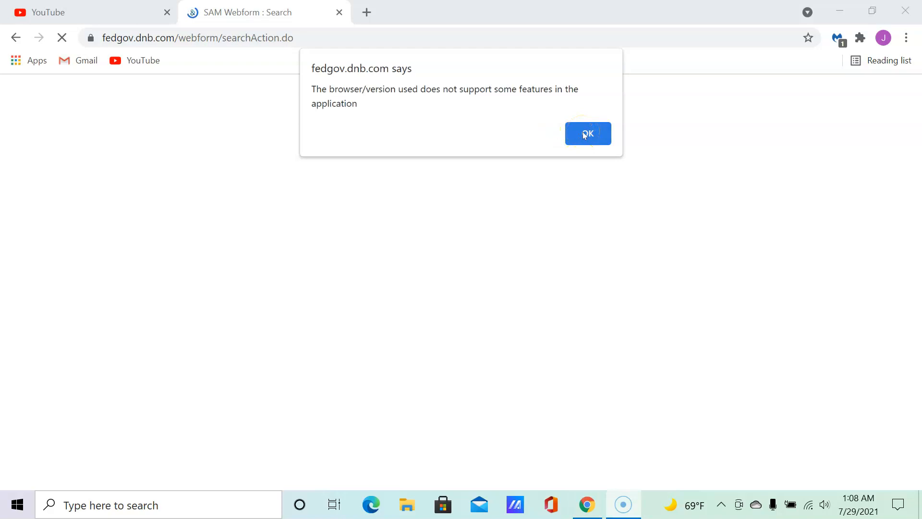
click(585, 134)
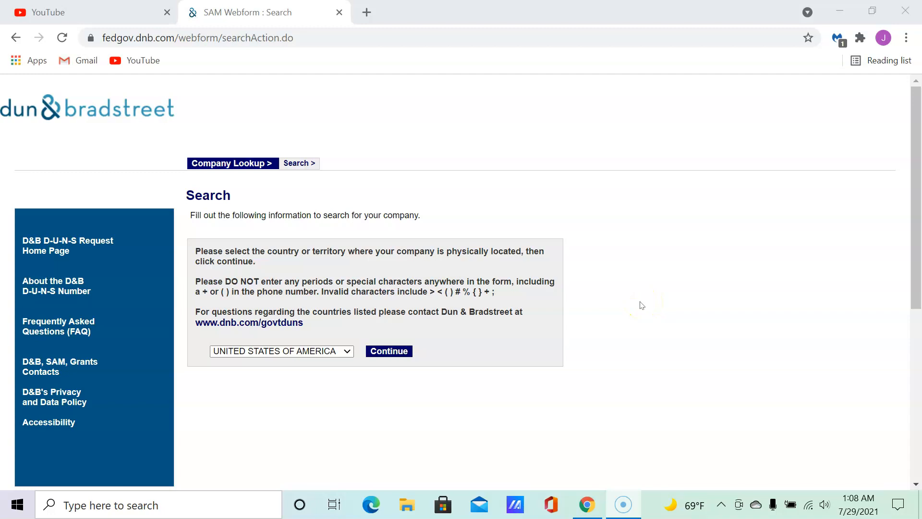
Autofill the business name, street, city and state from saved browser suggestions.
scroll(642, 303, down, 5)
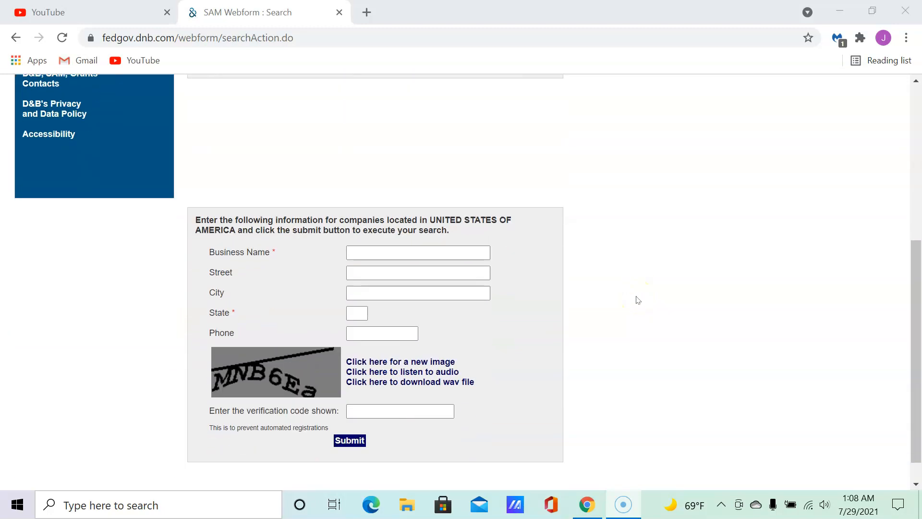
scroll(638, 300, down, 1)
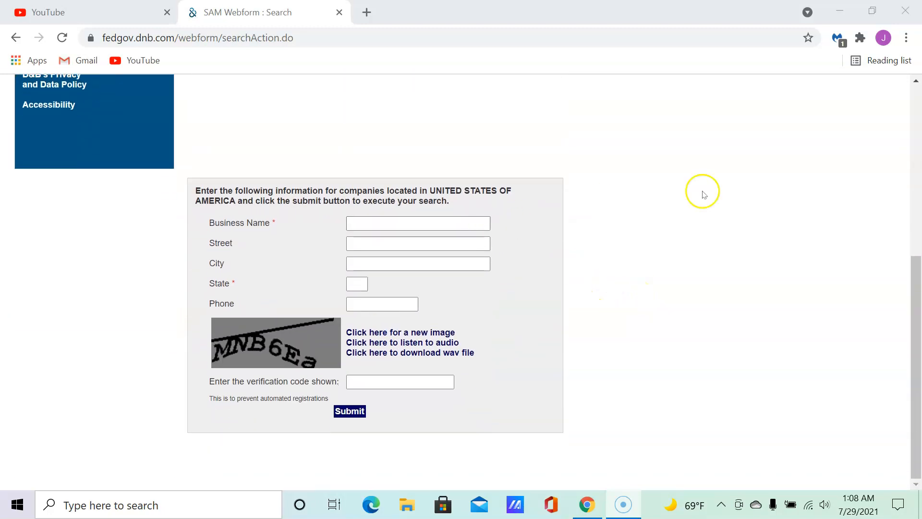
click(366, 220)
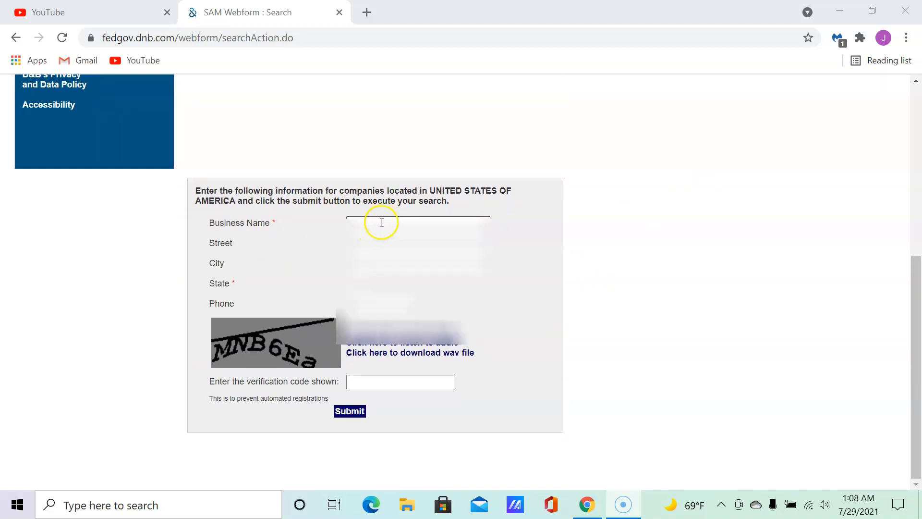
click(381, 223)
click(385, 220)
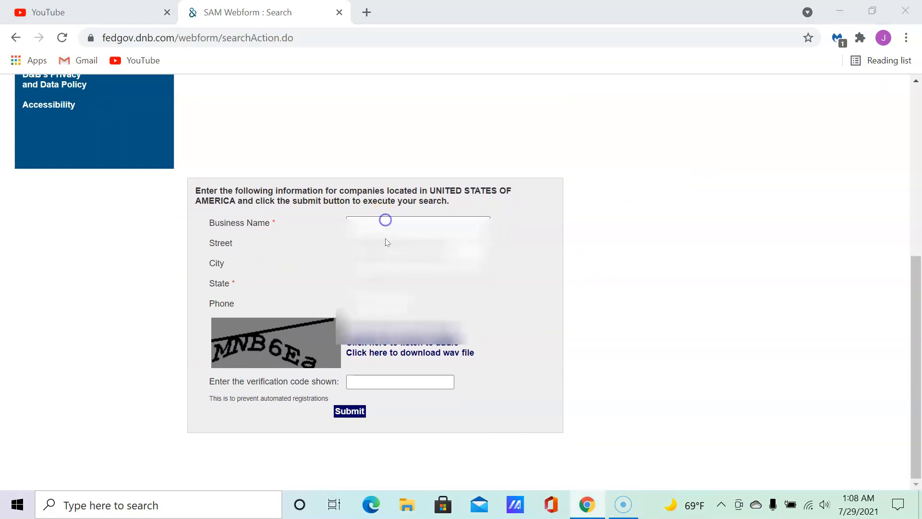
click(383, 220)
click(370, 247)
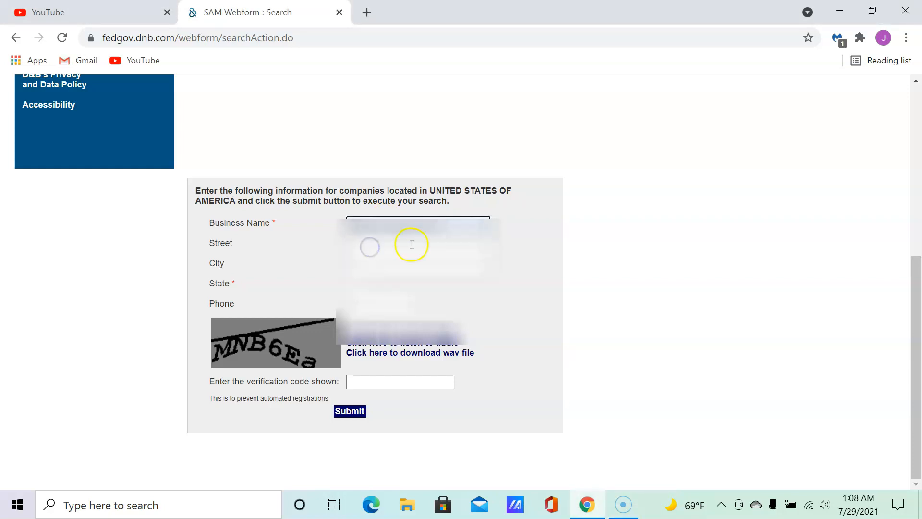
click(393, 269)
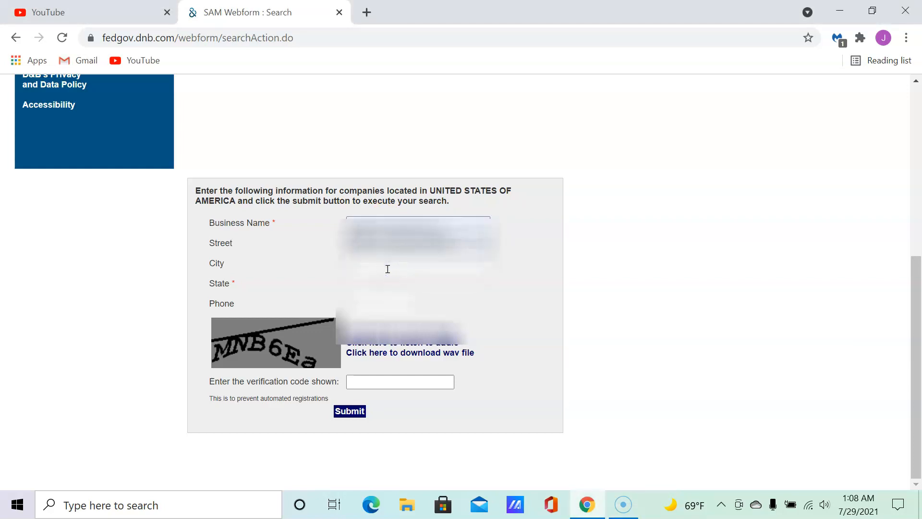
click(378, 263)
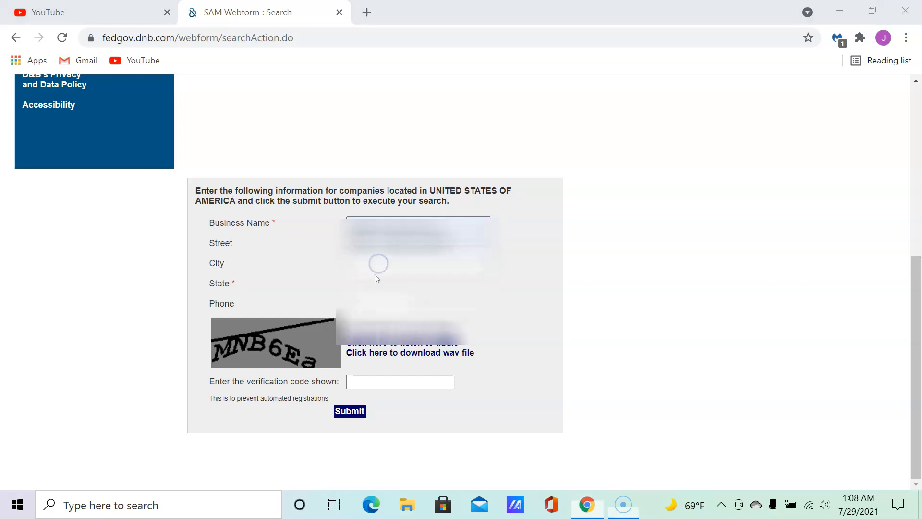
click(377, 264)
click(377, 288)
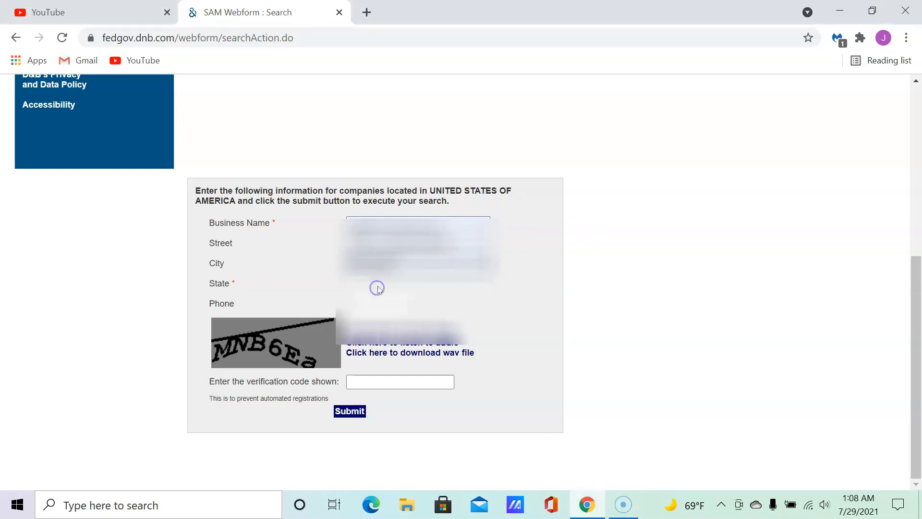
click(353, 285)
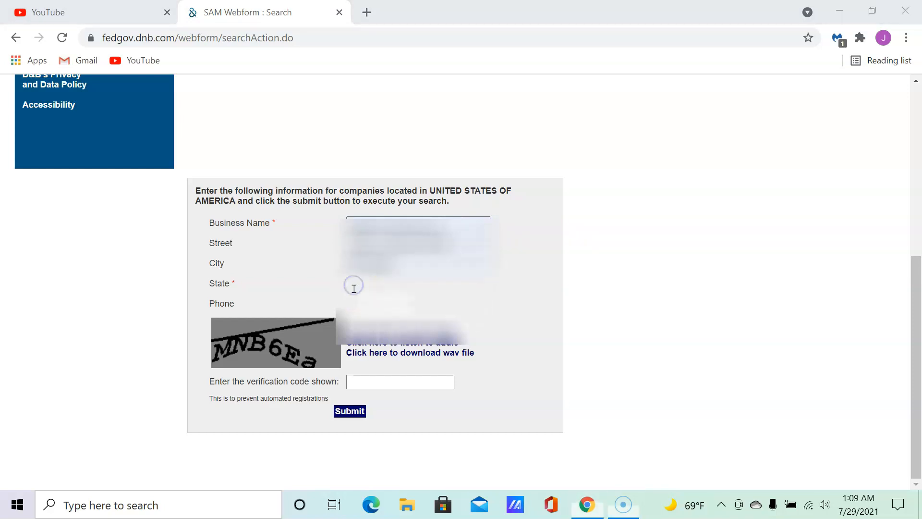
Autofill the phone number and place the cursor in the verification code field.
click(383, 306)
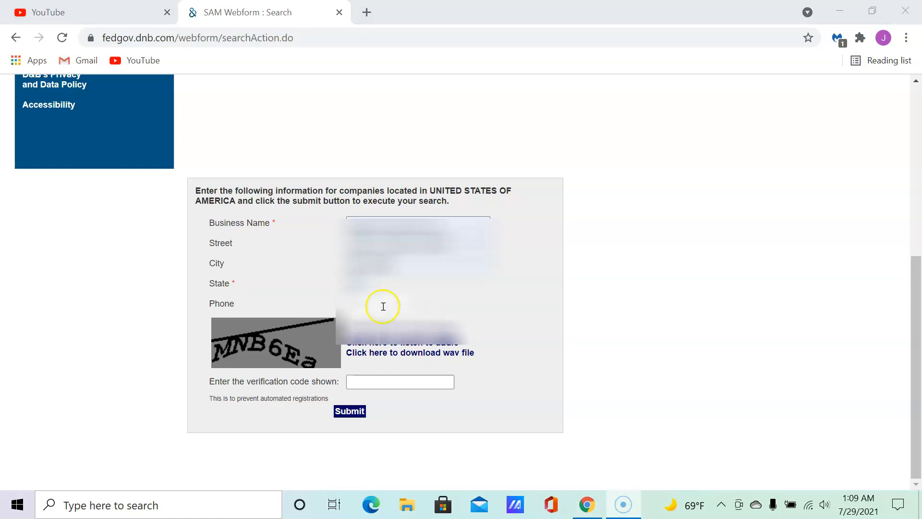
click(370, 308)
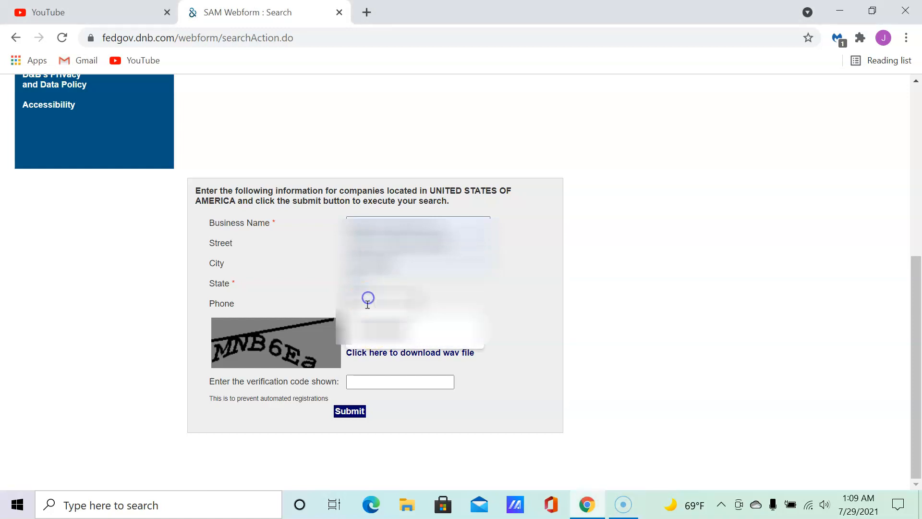
click(368, 334)
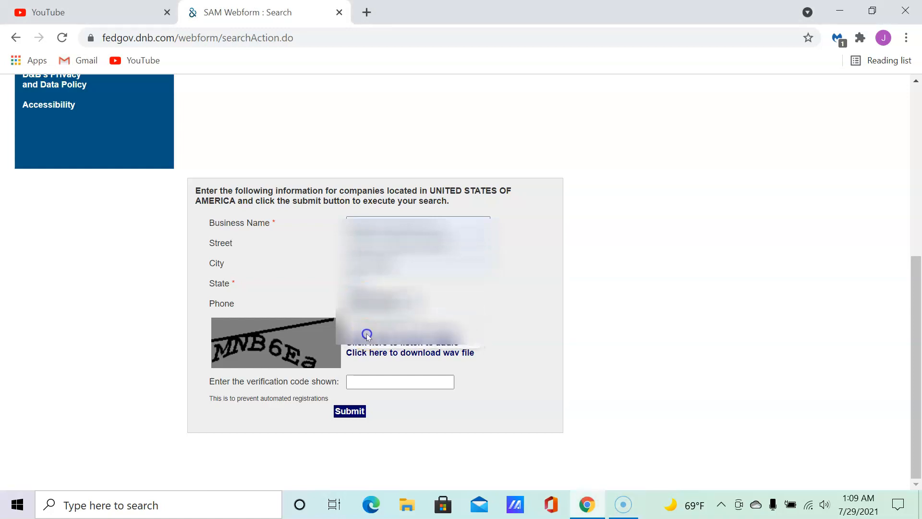
click(380, 385)
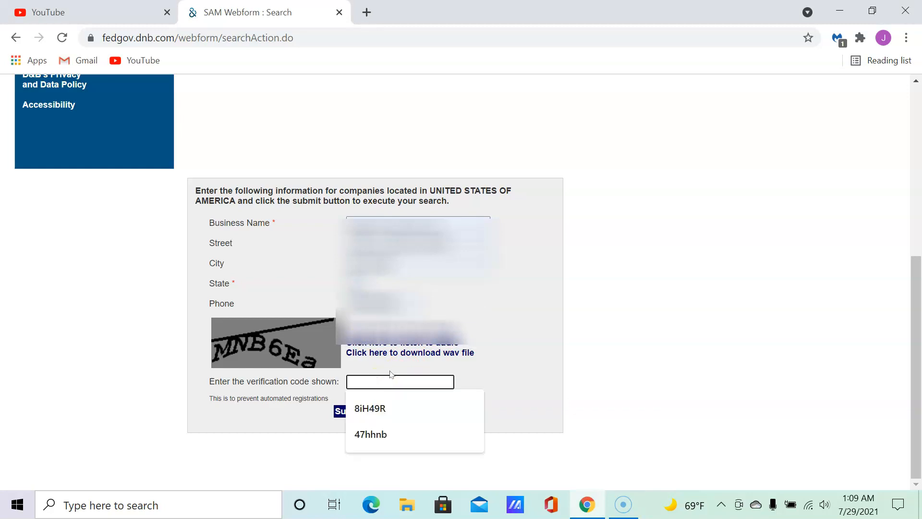
key(alt+p)
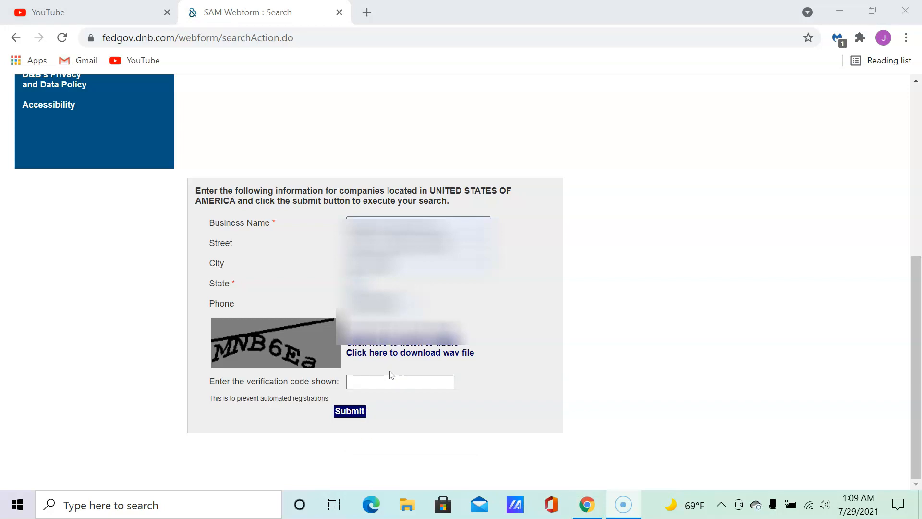
click(385, 382)
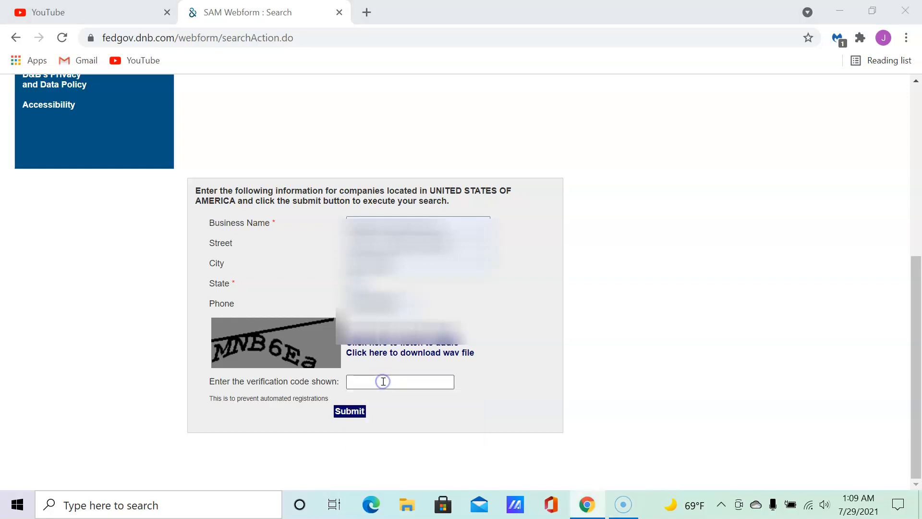
click(383, 382)
click(374, 354)
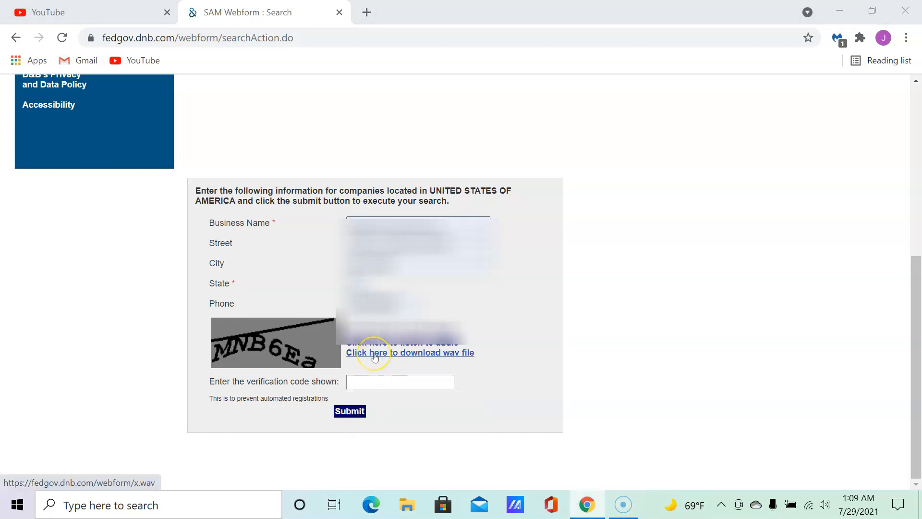
click(371, 384)
Type the captcha characters into the verification code field and submit the company search.
text(MNB)
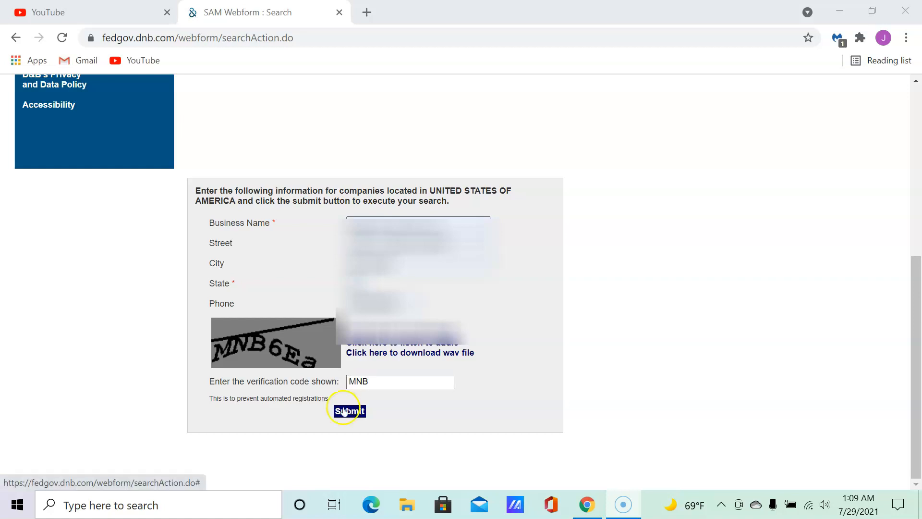
click(373, 381)
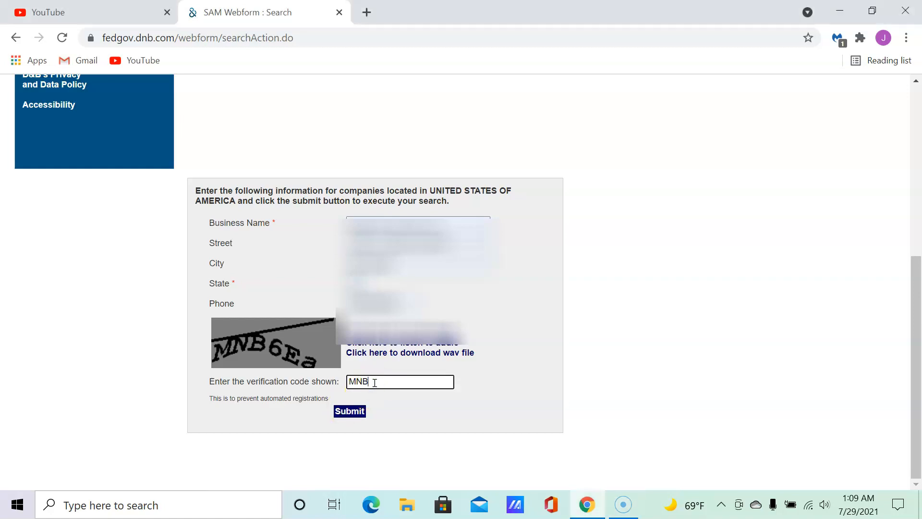
click(374, 382)
text(6)
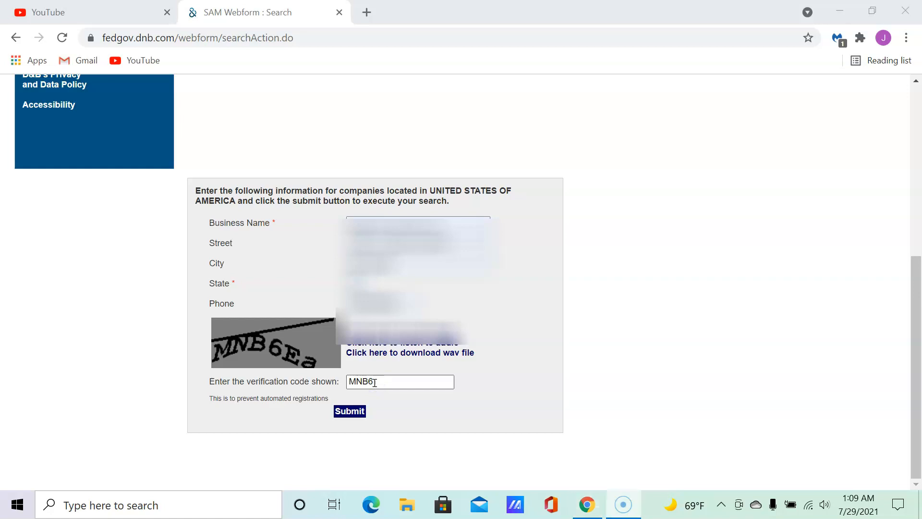
click(375, 383)
text(E)
click(393, 385)
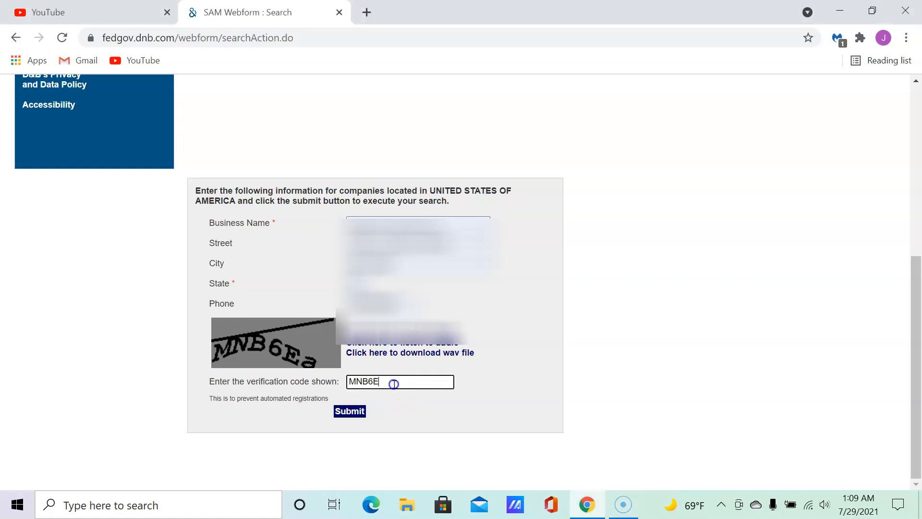
text(a)
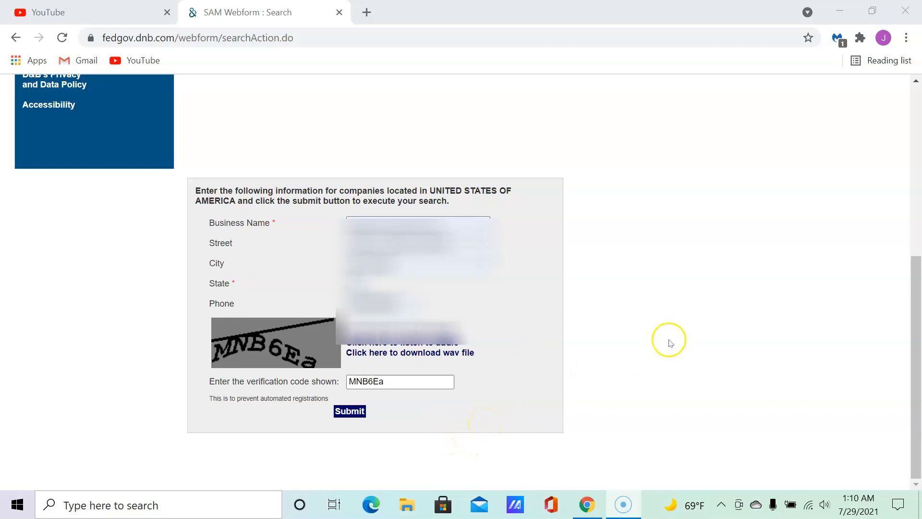
click(336, 412)
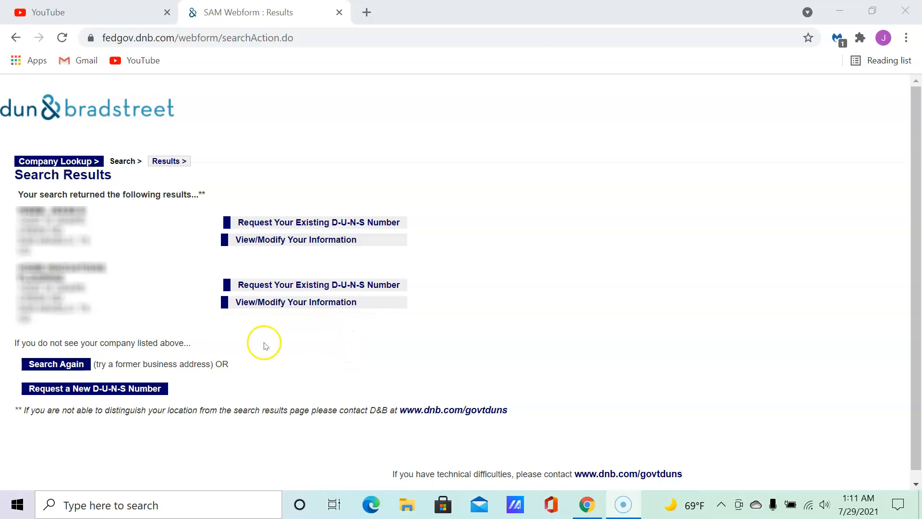
Choose Request a New D-U-N-S Number from the search results.
click(87, 387)
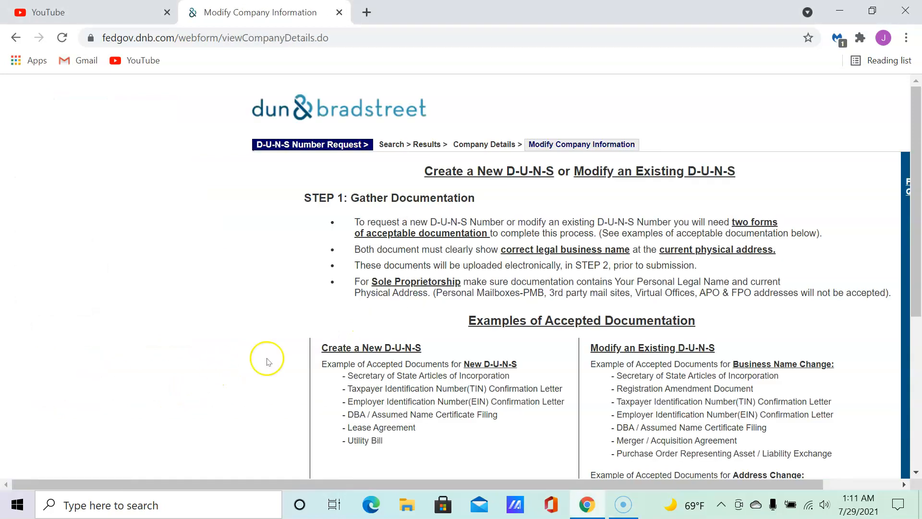
Scroll through the accepted documentation examples and continue to Step 2: Submit Your Request.
scroll(449, 243, down, 3)
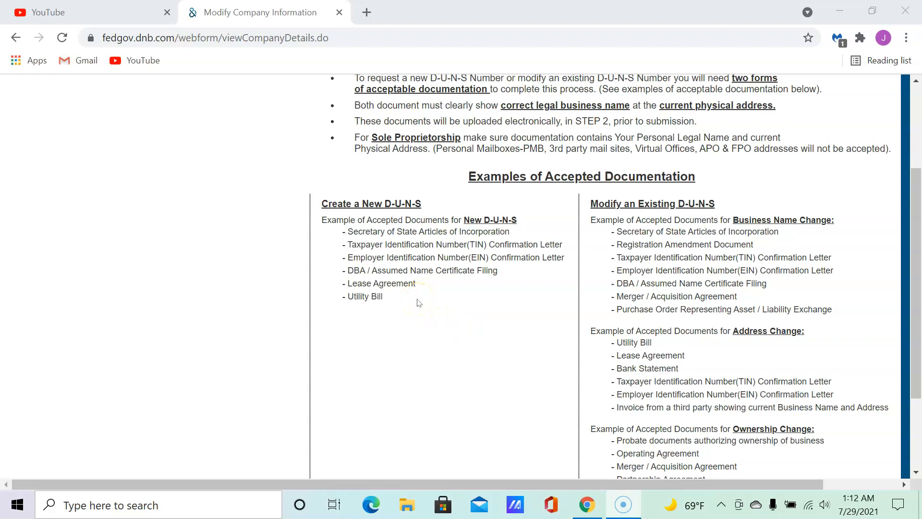
scroll(441, 298, down, 3)
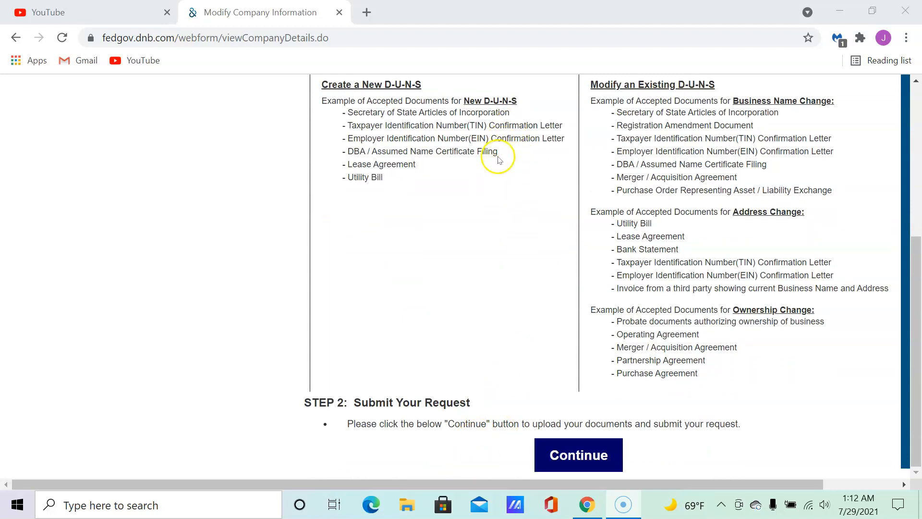
click(571, 454)
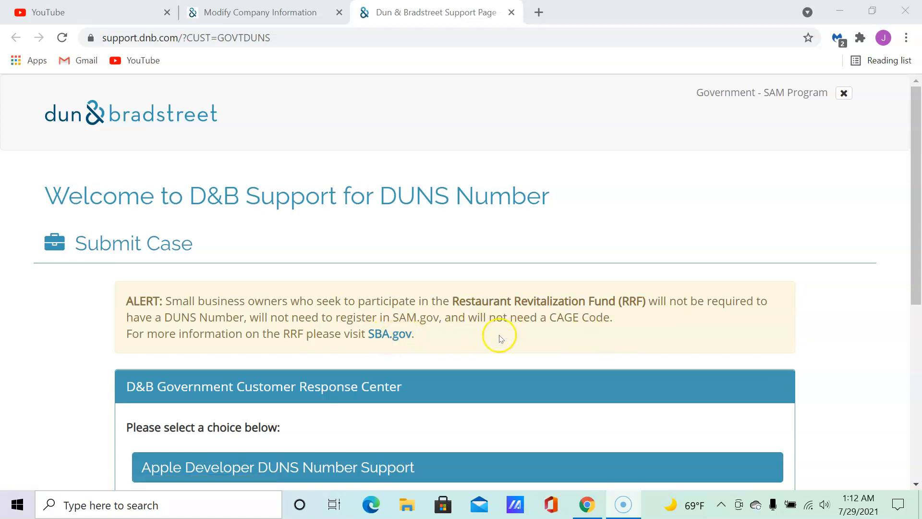
Pick 'Federal Government Contractors or Grantees DUNS Number Support' on the D&B support page.
scroll(453, 326, down, 3)
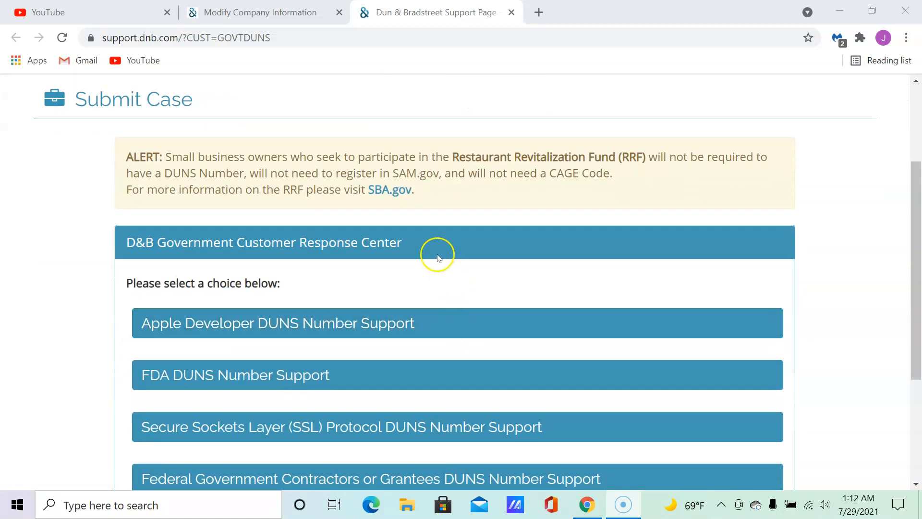
scroll(438, 258, down, 4)
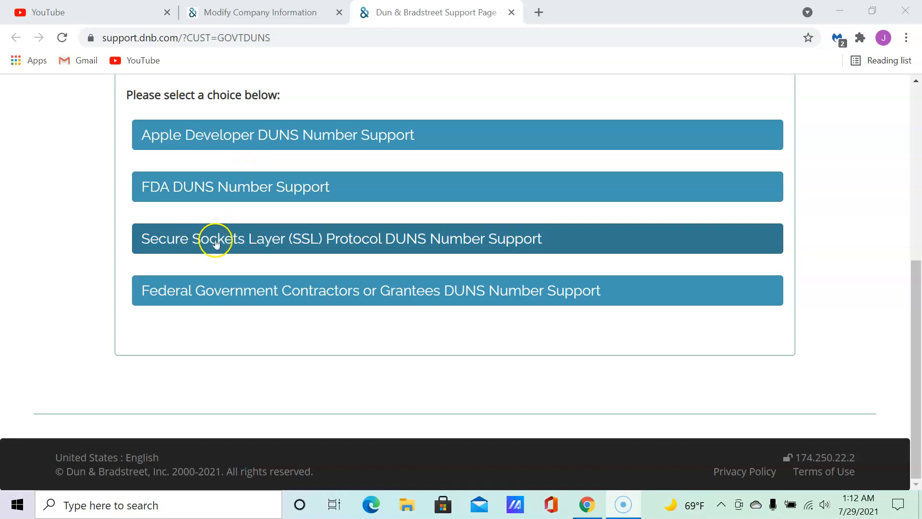
click(233, 287)
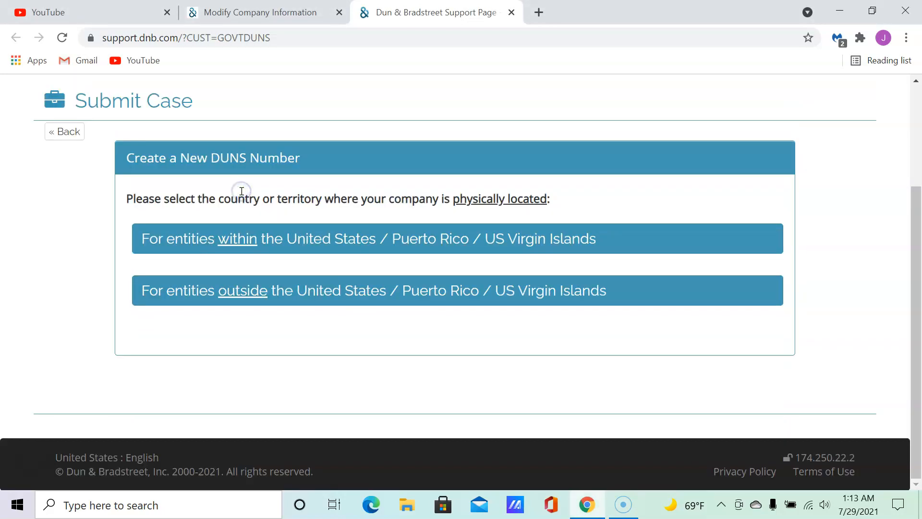
Choose 'For entities within the United States', review the required documents and proceed to Submit Case.
click(212, 244)
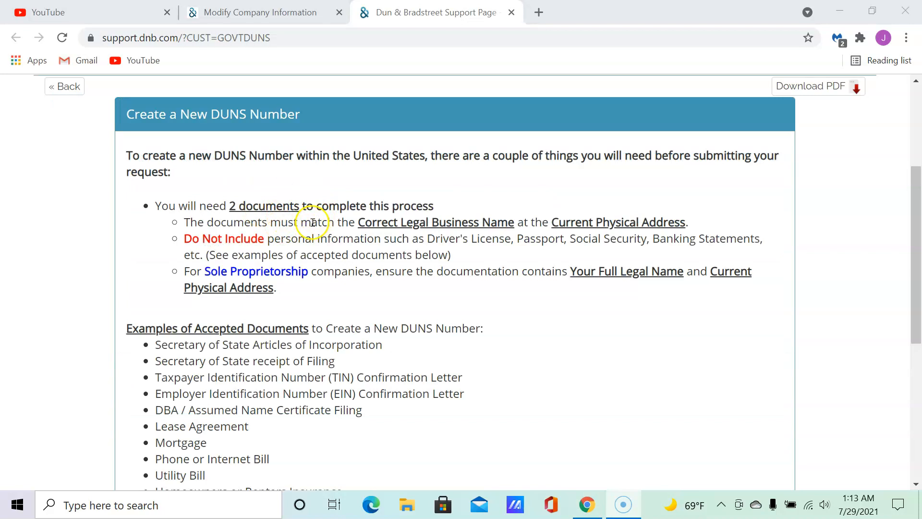
scroll(312, 245, down, 3)
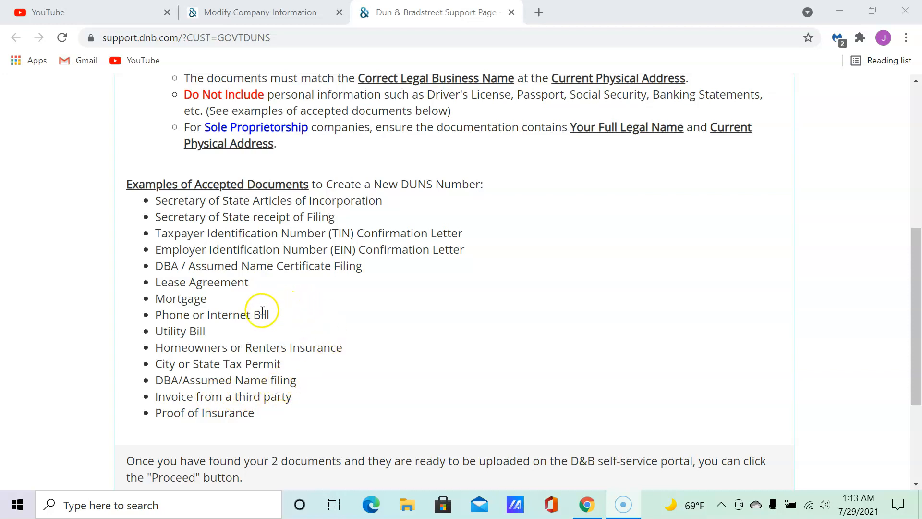
scroll(336, 300, up, 1)
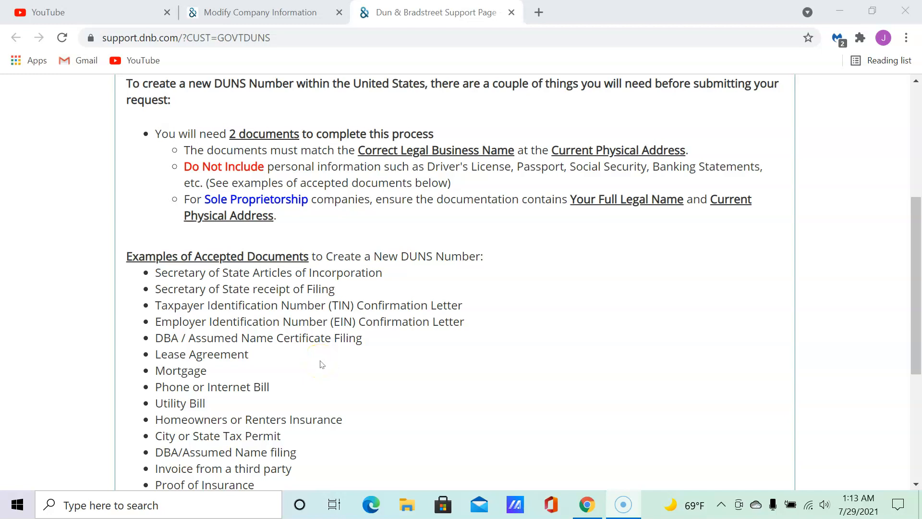
scroll(322, 364, down, 1)
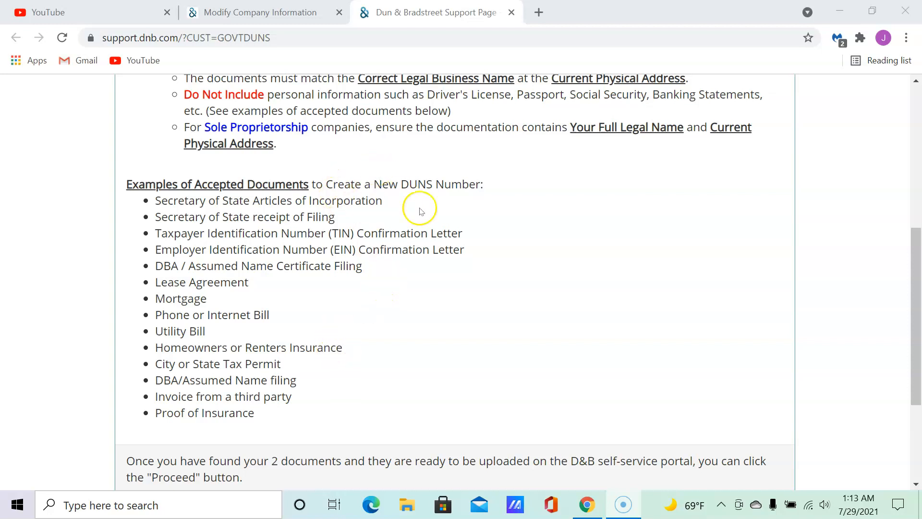
scroll(447, 219, up, 2)
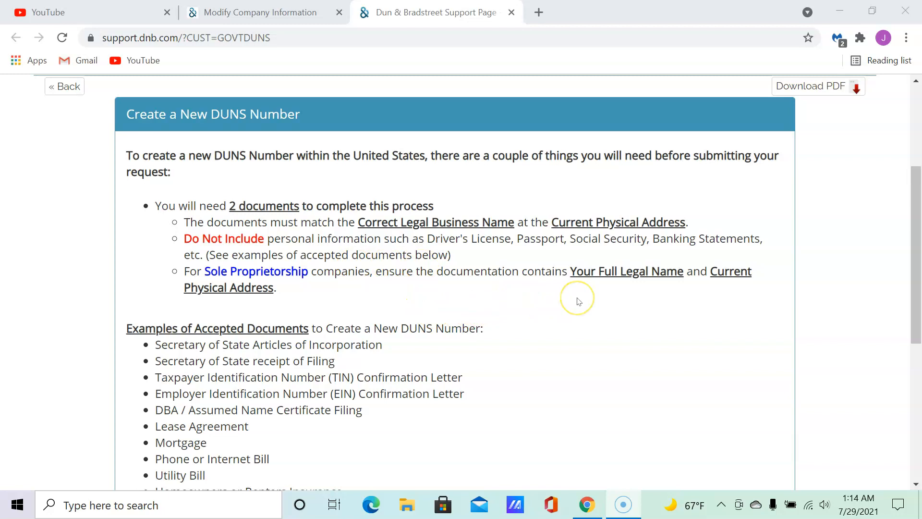
scroll(547, 301, down, 5)
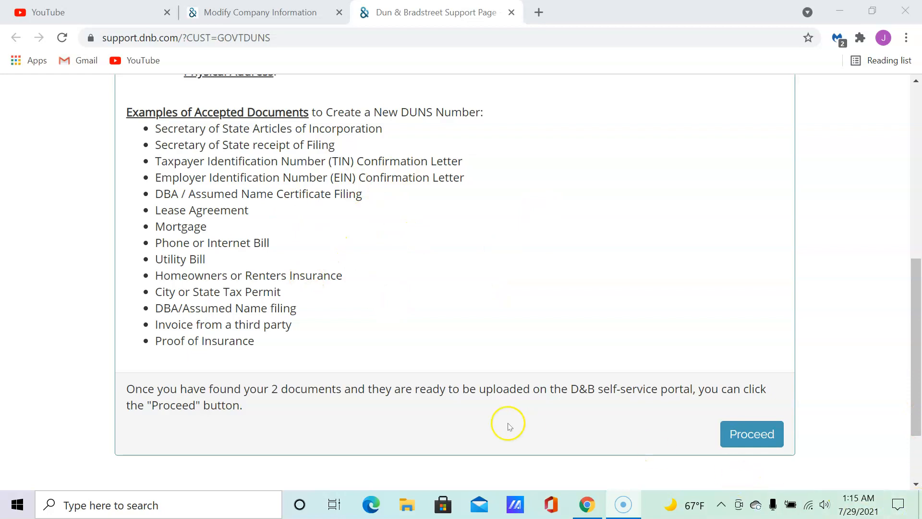
click(744, 431)
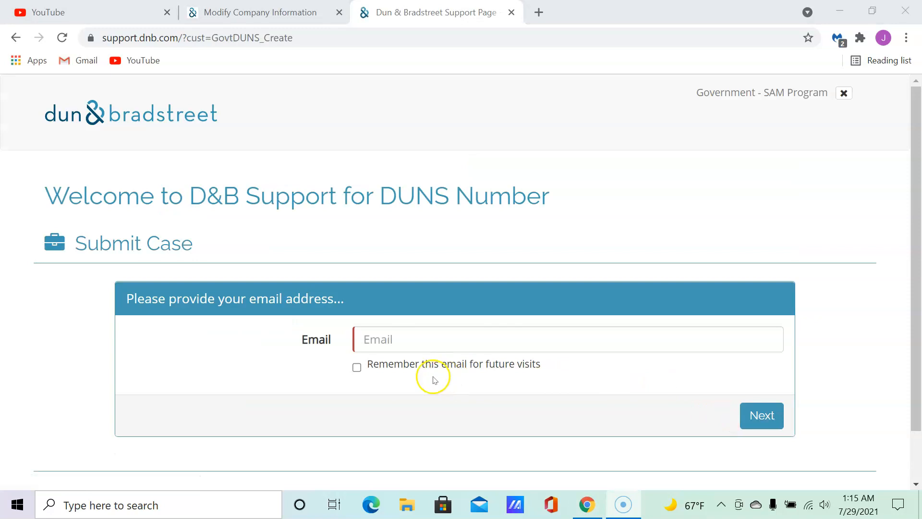
Type the contact's e-mail address into the Email field of the Submit Case page.
click(390, 337)
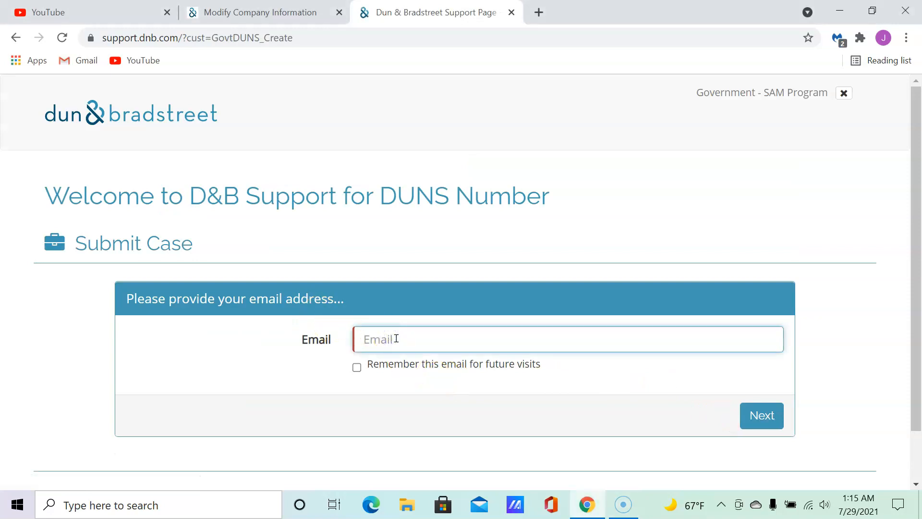
click(396, 338)
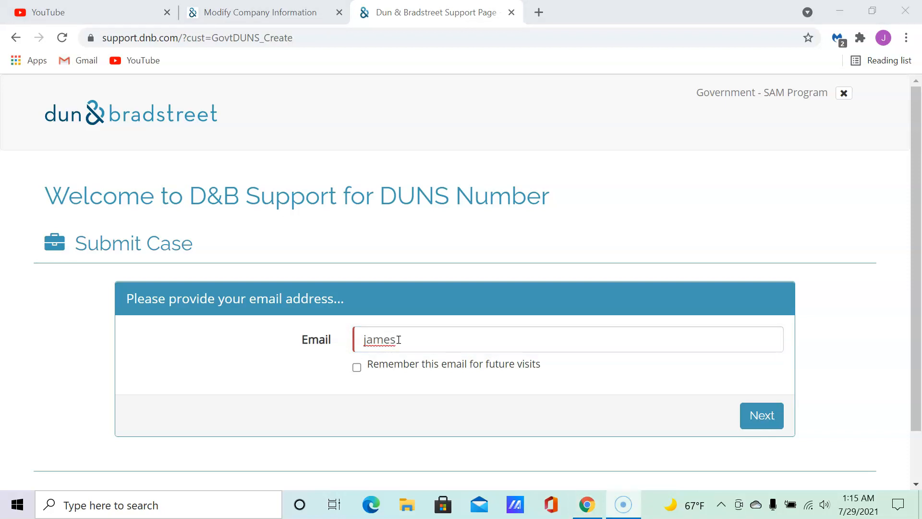
click(412, 339)
click(413, 340)
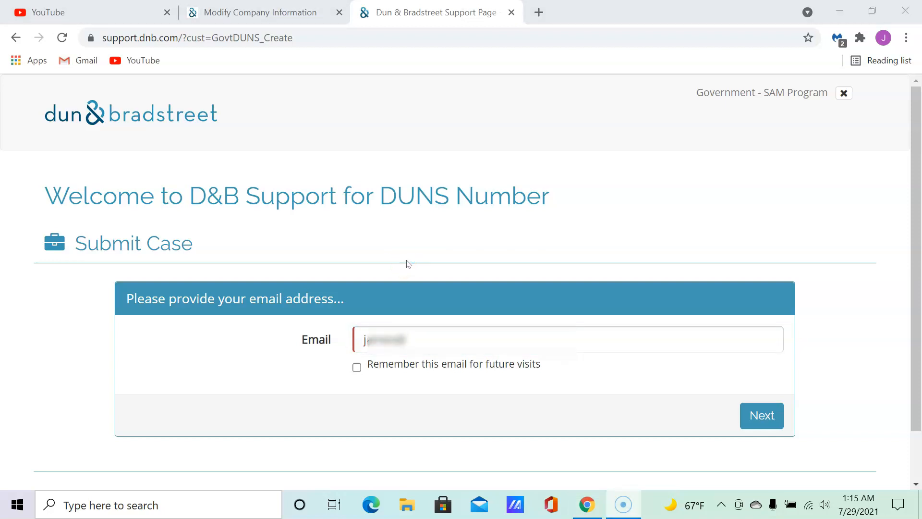
click(461, 336)
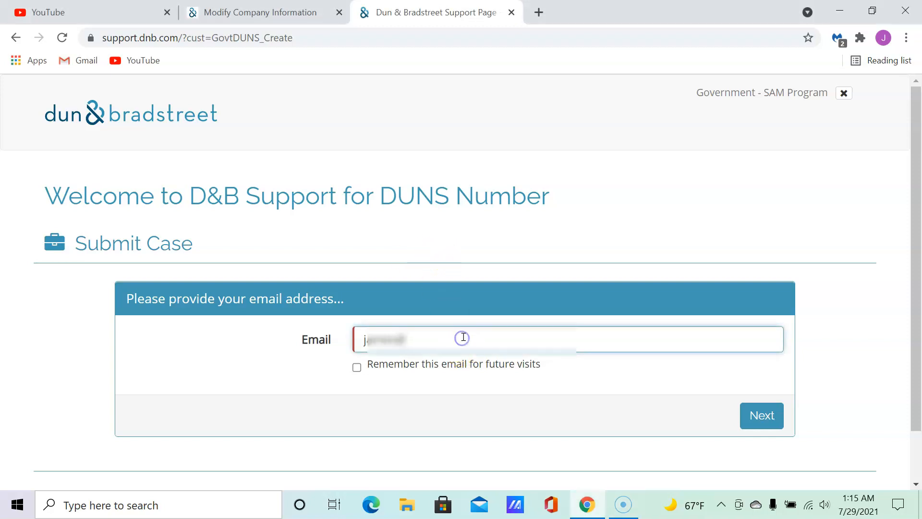
click(464, 337)
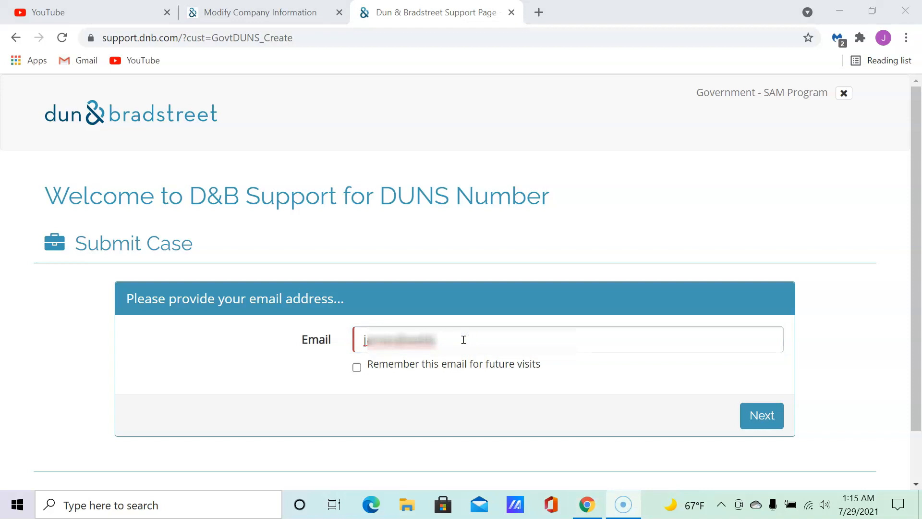
click(464, 338)
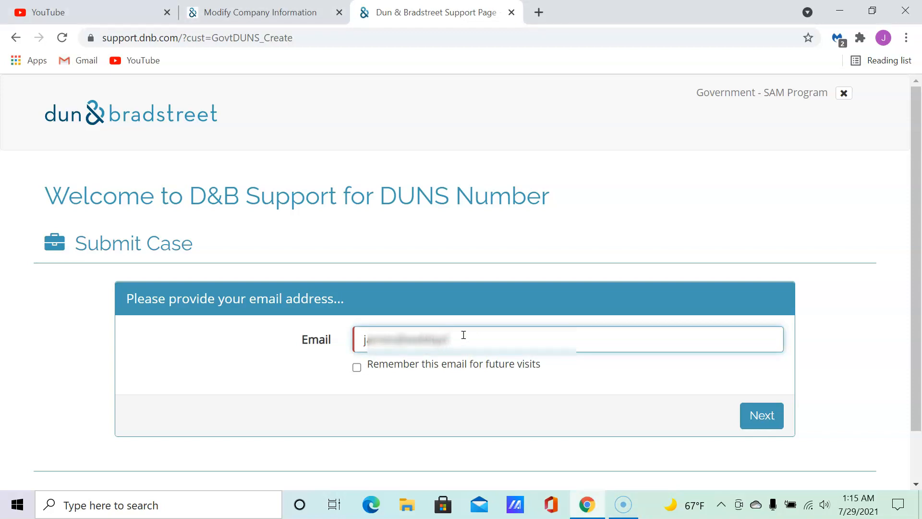
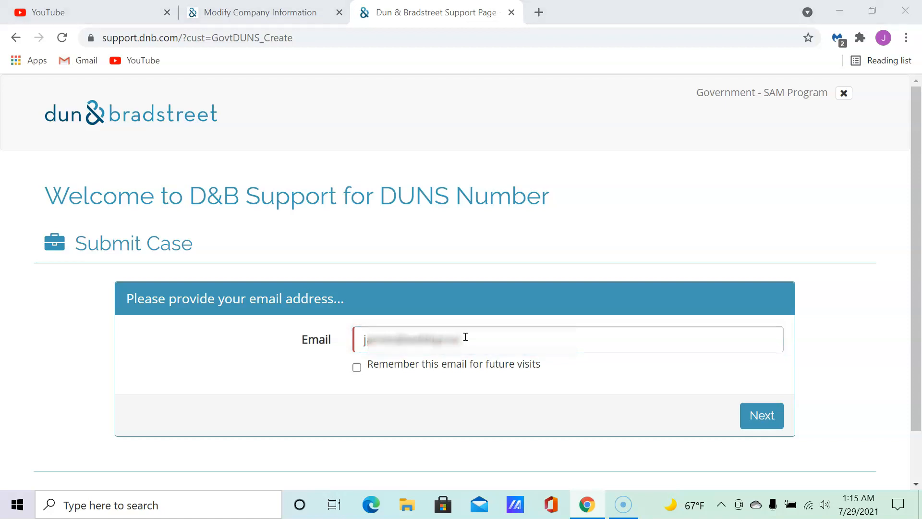
click(469, 342)
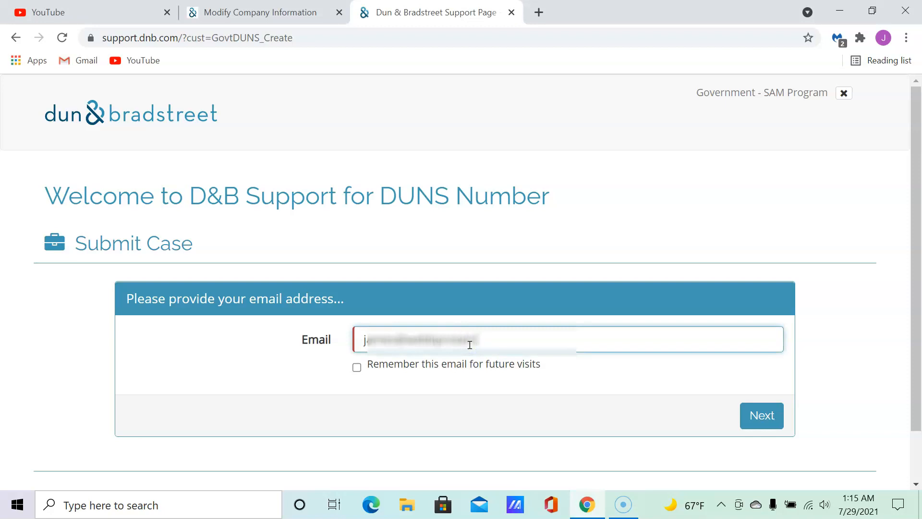
click(487, 344)
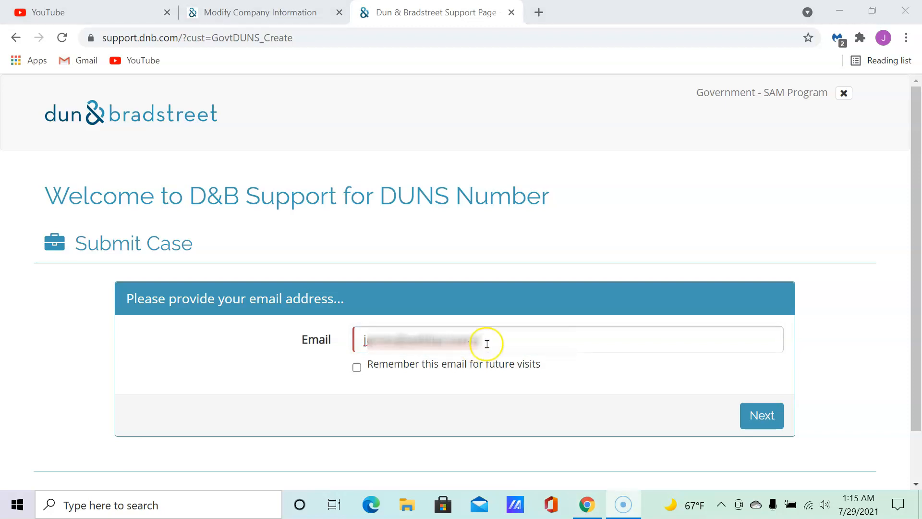
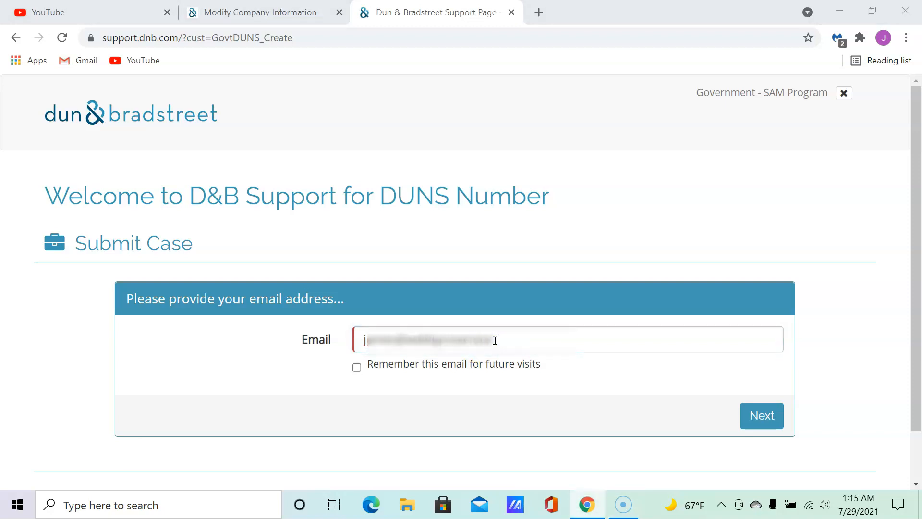
click(513, 336)
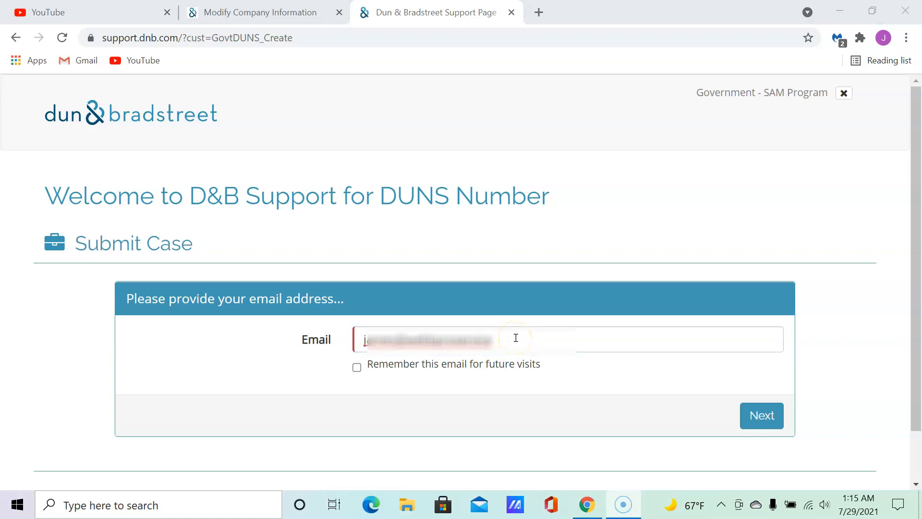
click(515, 338)
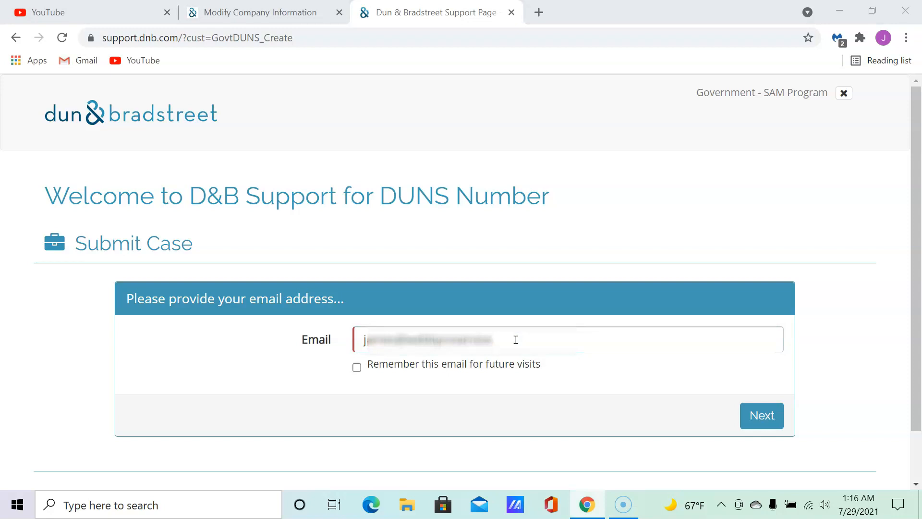
click(515, 340)
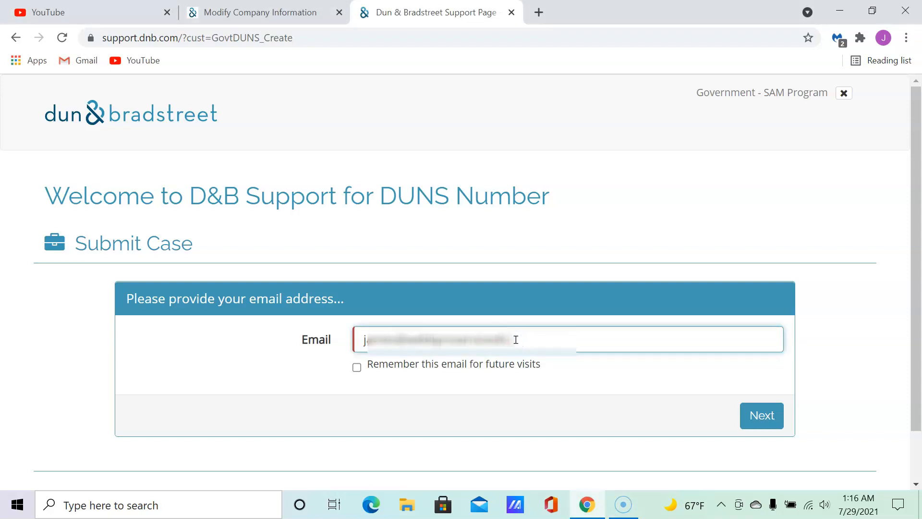
click(516, 340)
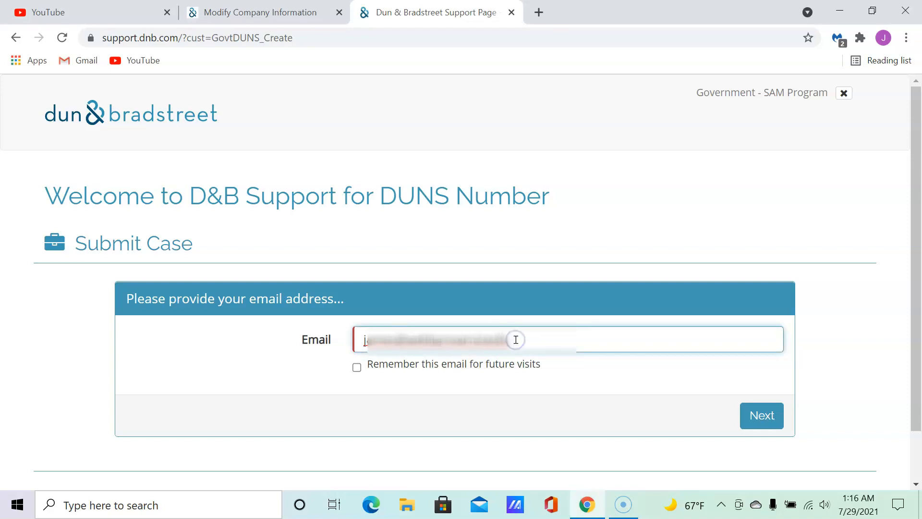
text(com)
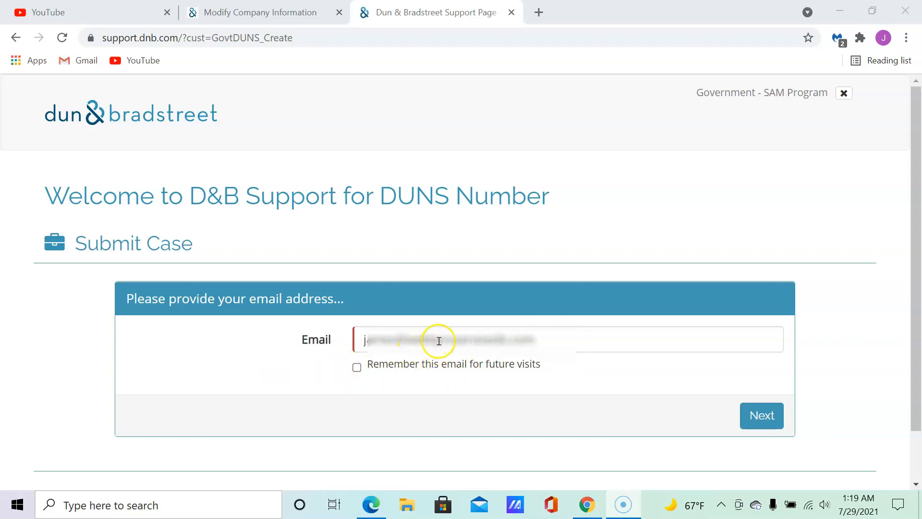
click(454, 344)
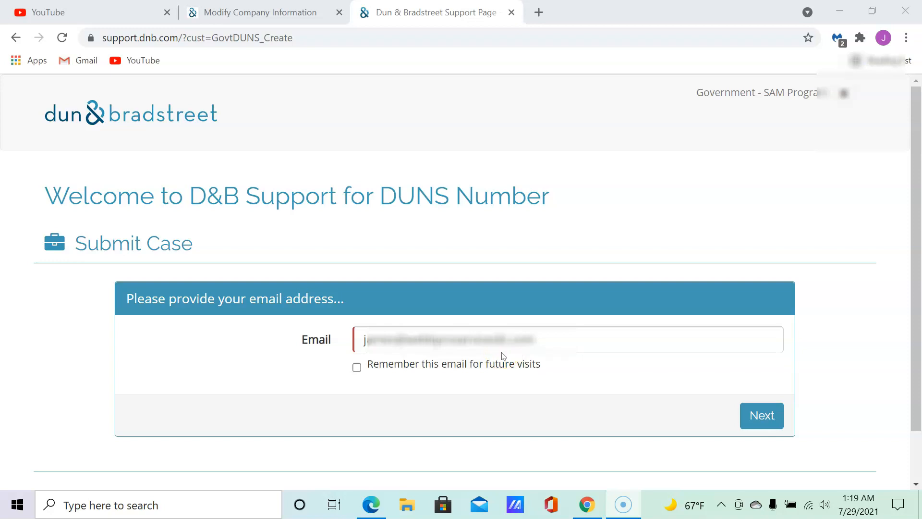
Tick 'Remember this email for future visits' and check the browser's account e-mail.
click(357, 366)
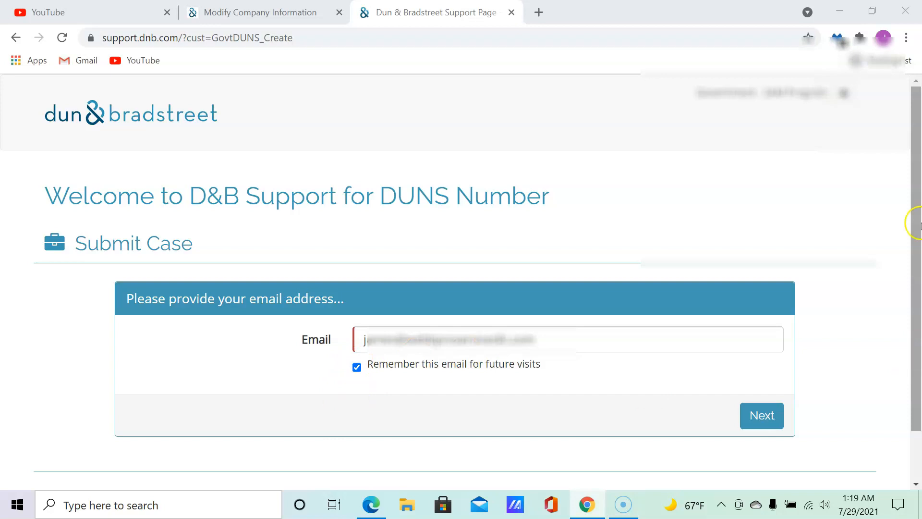
click(882, 38)
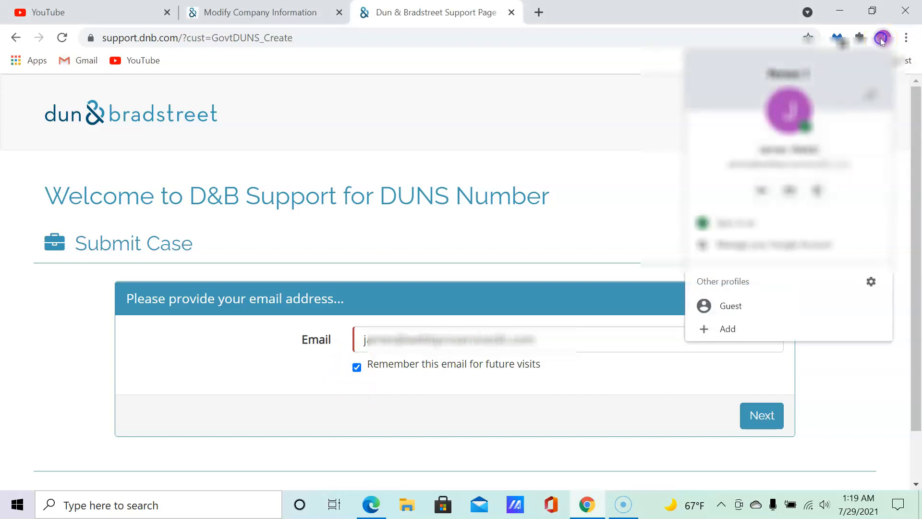
click(852, 165)
click(571, 219)
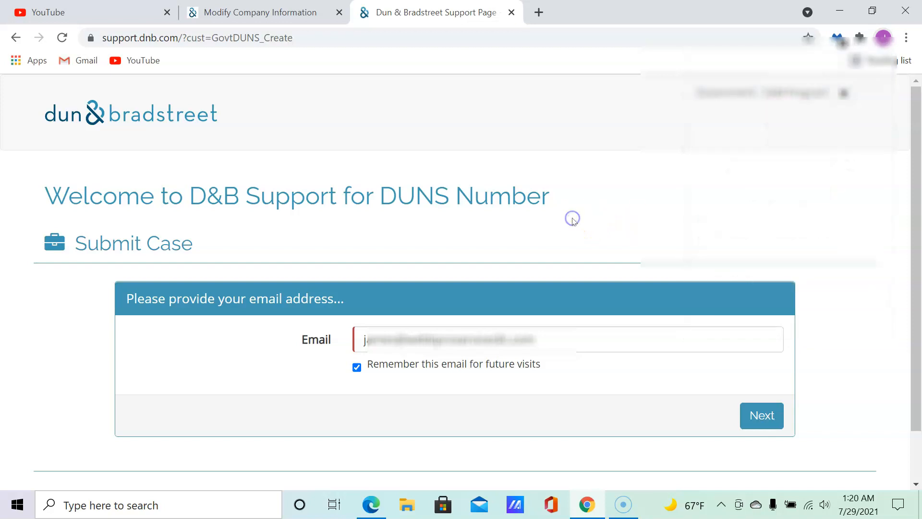
Enter the contact's first and last name and the company 'world LtdServices LLC'.
click(770, 416)
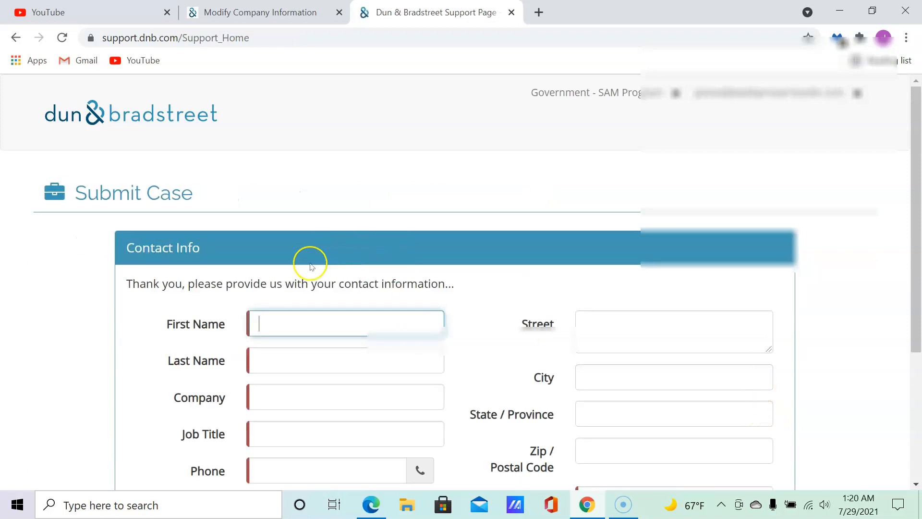
scroll(320, 244, down, 2)
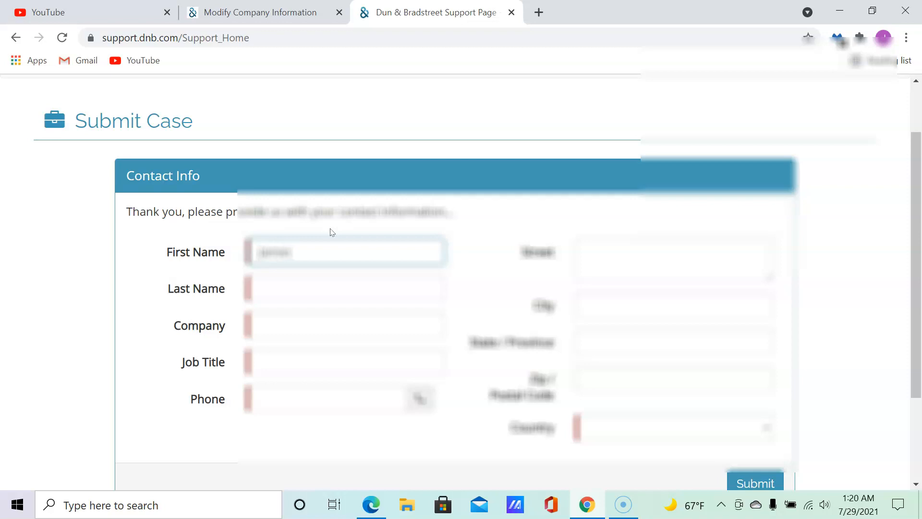
key(Tab)
click(294, 330)
text(world)
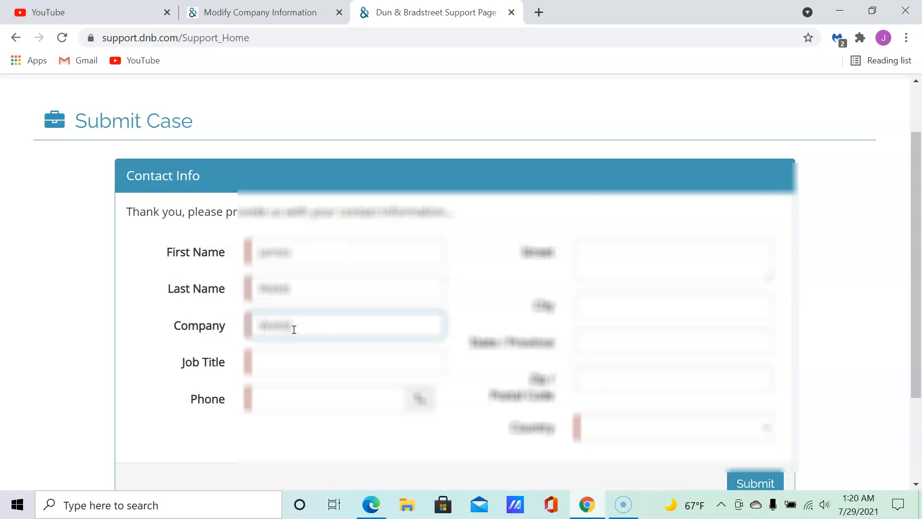
text( LtdServices)
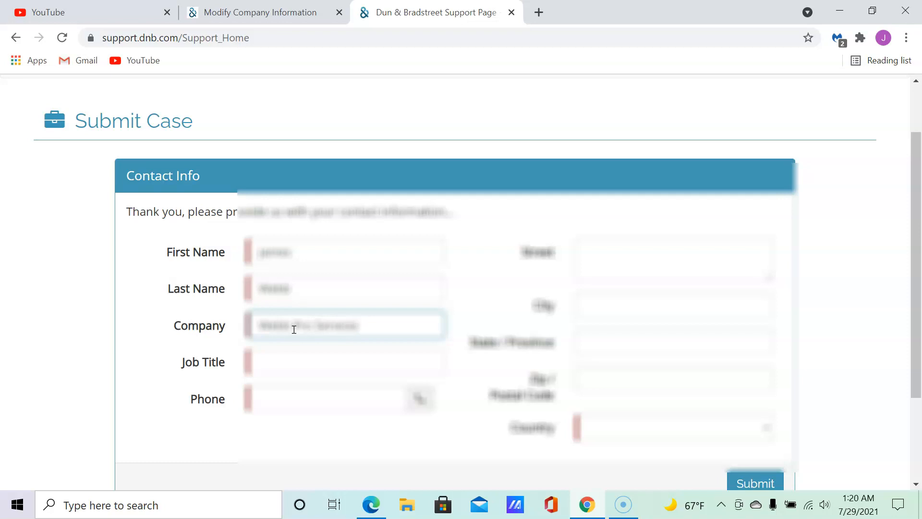
text( LLC)
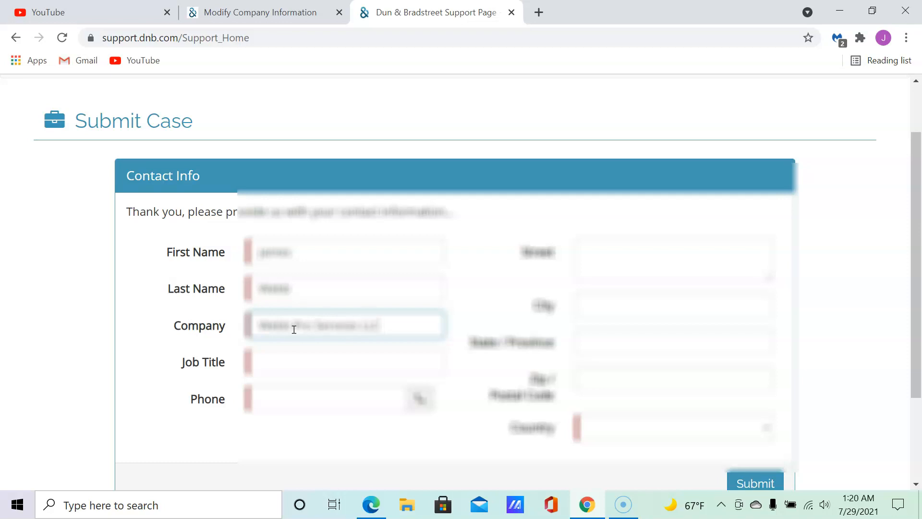
Set the job title to Managing Member and enter the contact's phone number.
click(292, 363)
text(Mana)
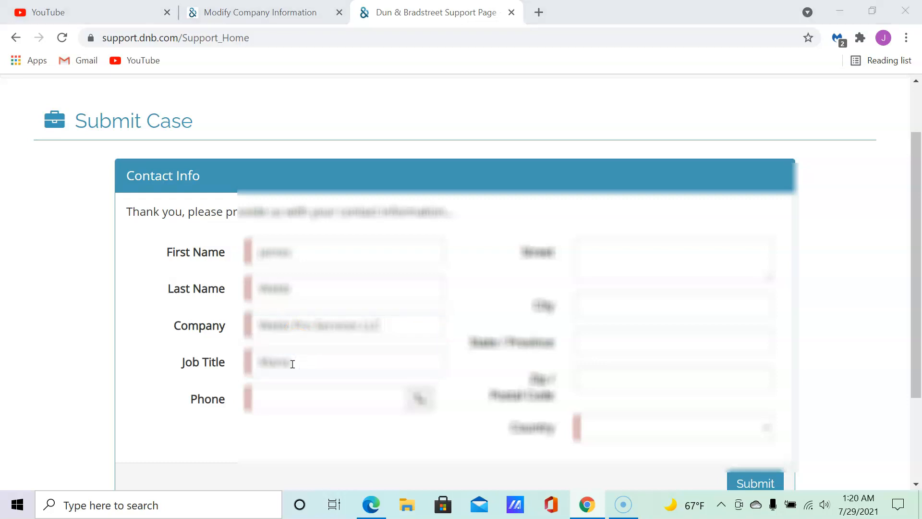
click(292, 364)
text(ging)
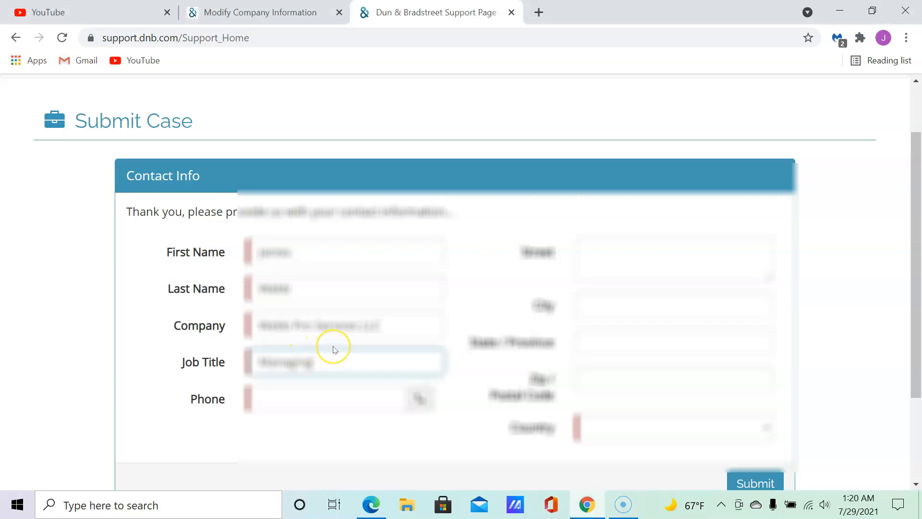
text( Member)
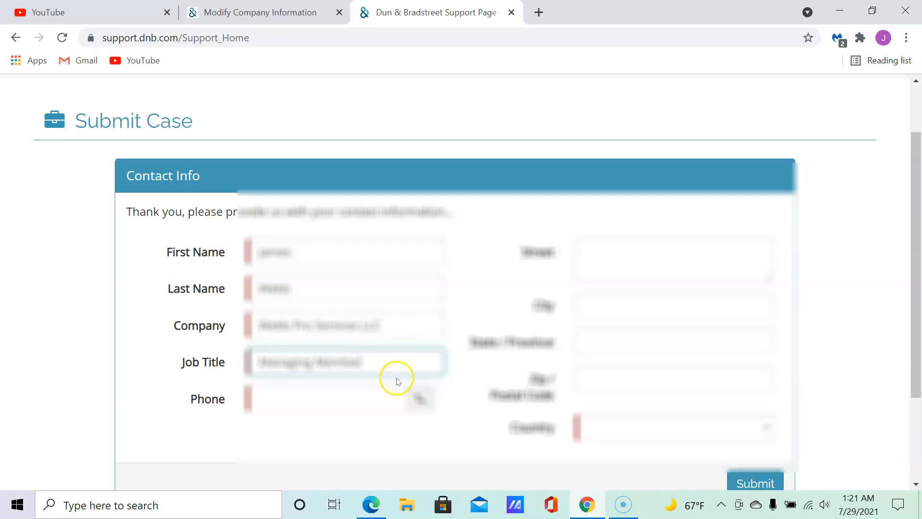
click(309, 405)
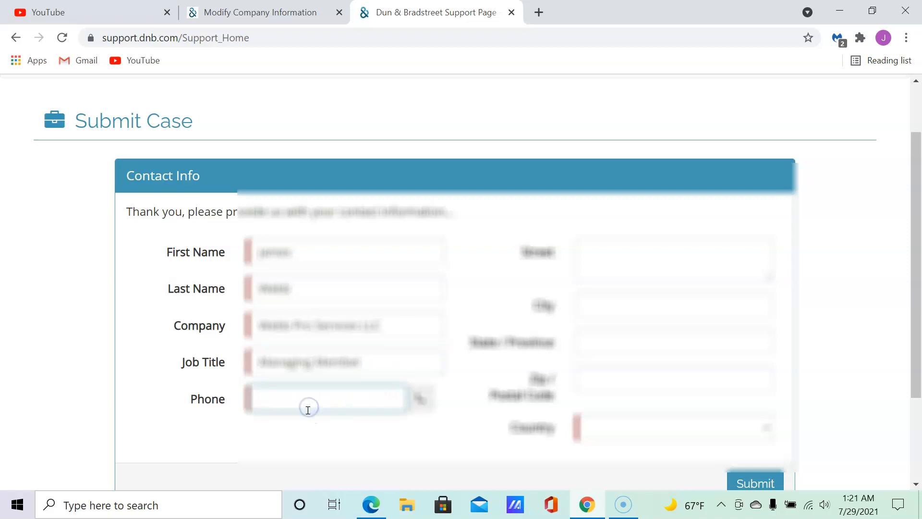
text(0000000)
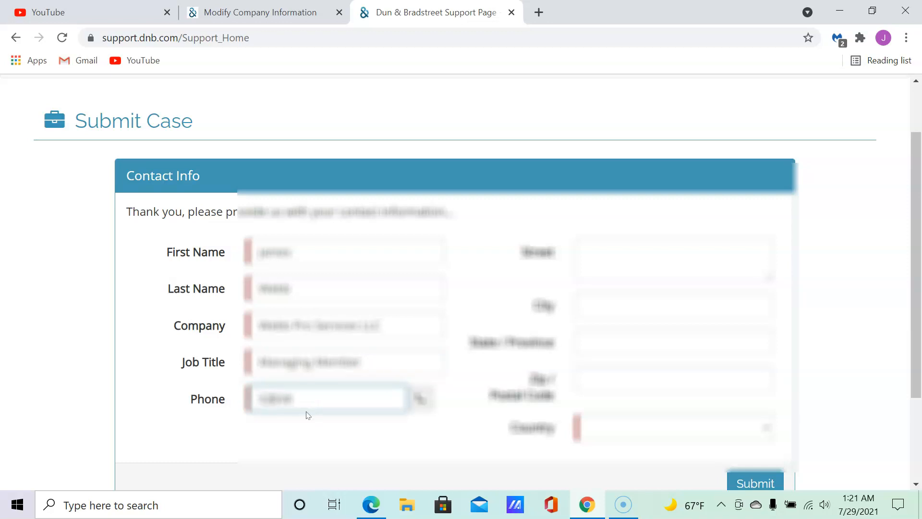
text(0)
Dismiss the invalid-number alert and complete the contact's phone number so it auto-formats.
click(305, 405)
key(BackSpace)
key(BackSpace)
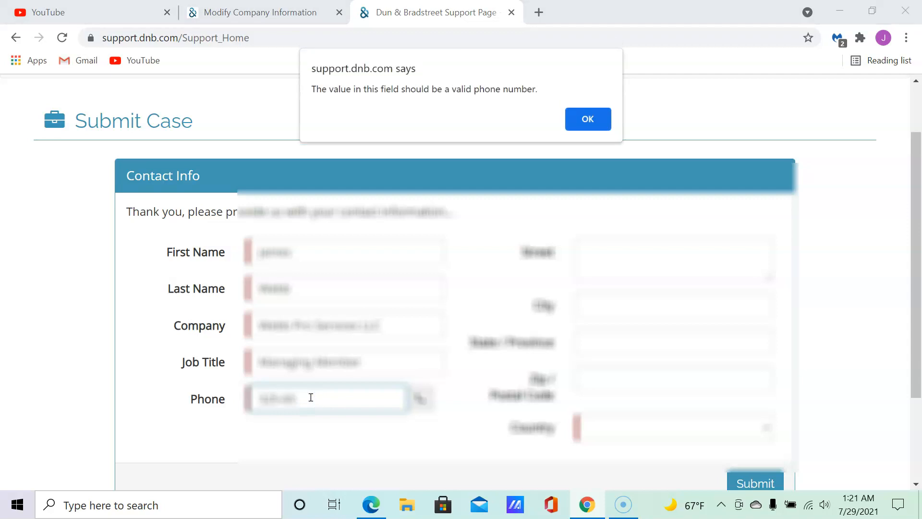
click(307, 395)
click(574, 124)
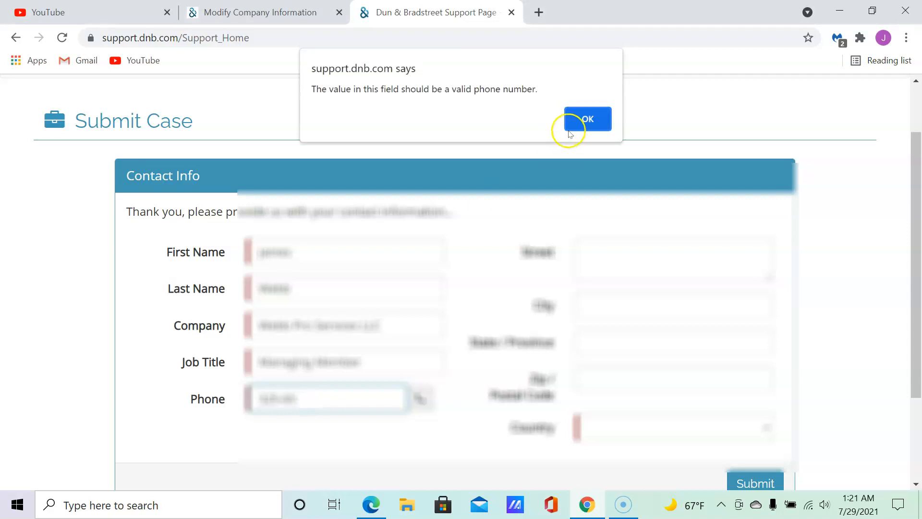
click(573, 124)
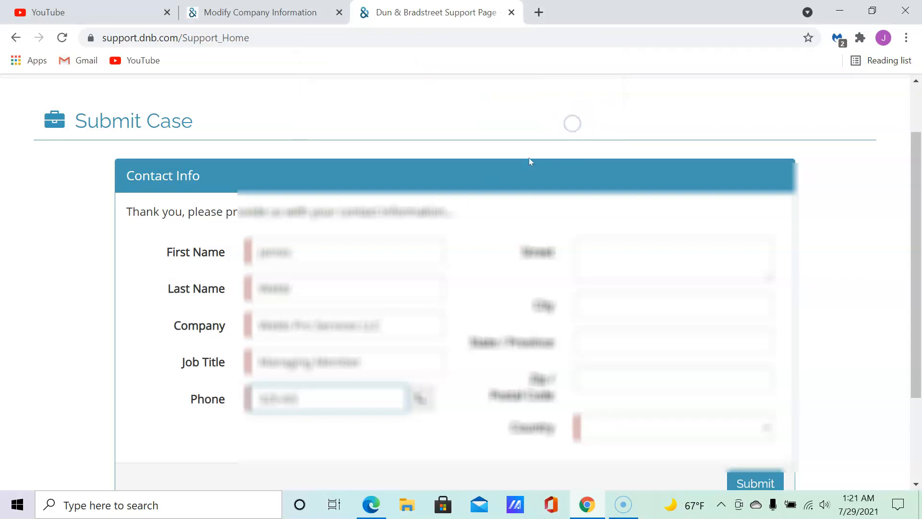
text(0-0000)
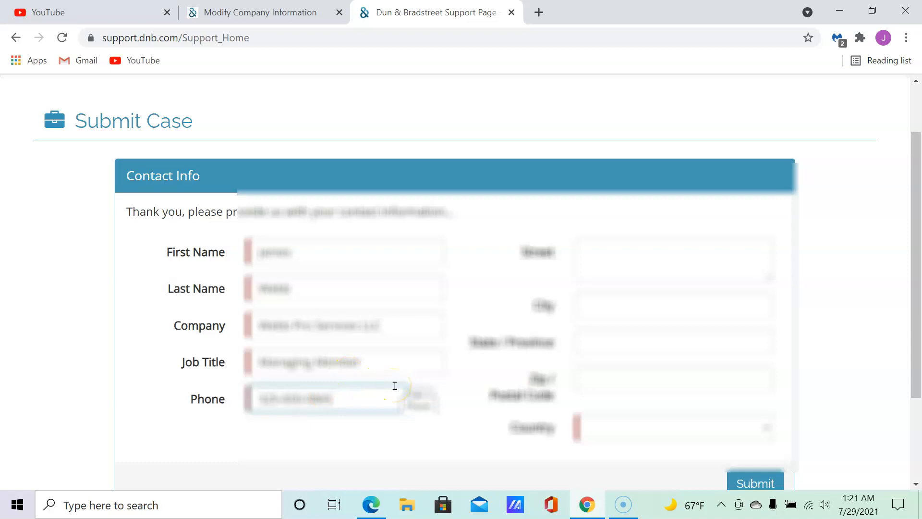
click(305, 429)
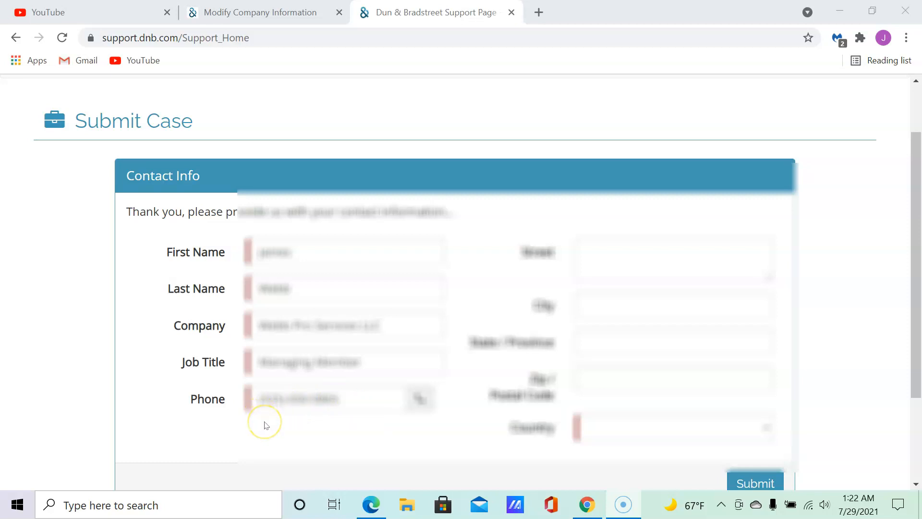
Enter the contact's street address in Street and the city name in City.
click(687, 259)
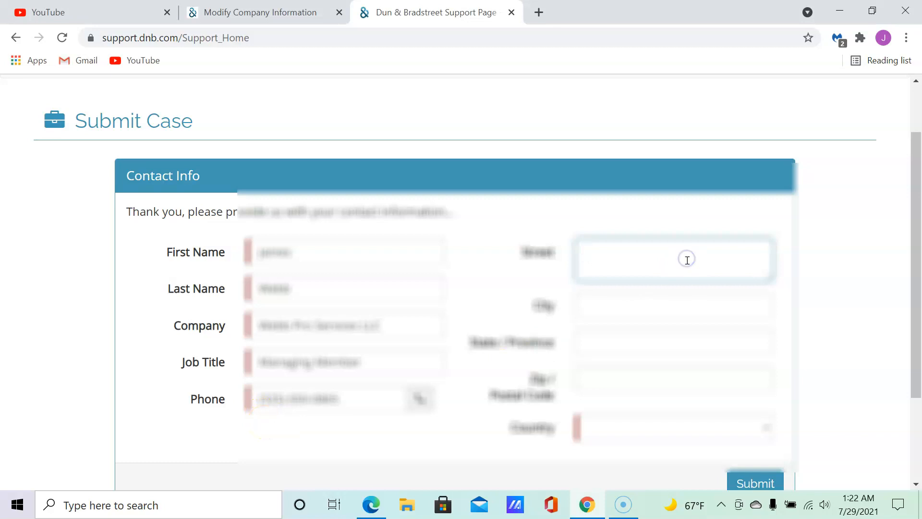
text(12307)
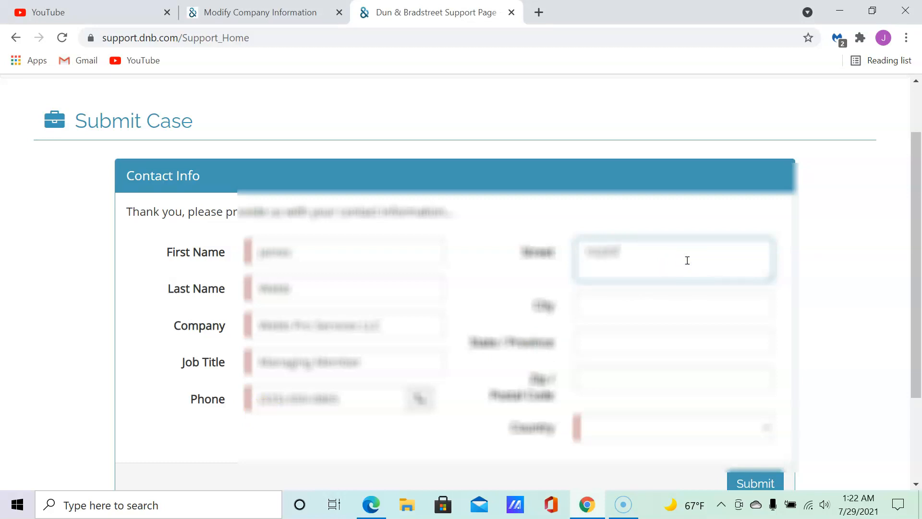
text([blurred])
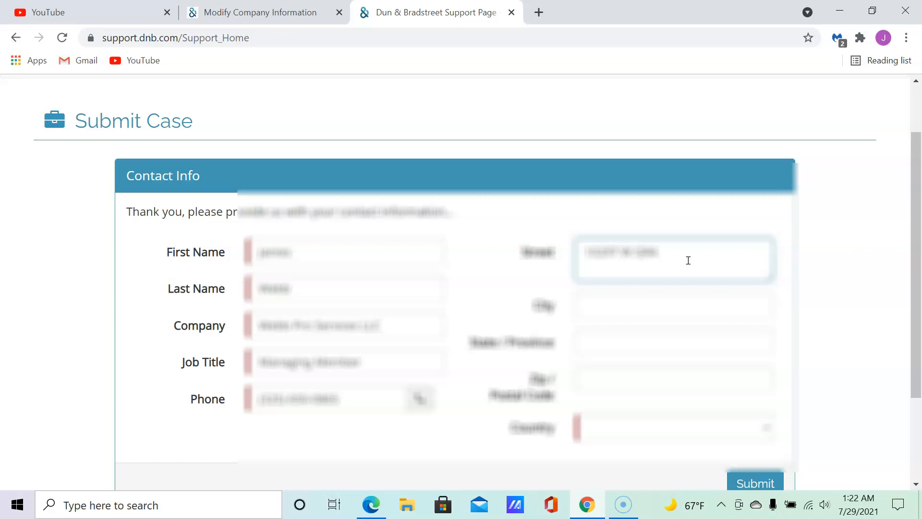
text([blurred] RD)
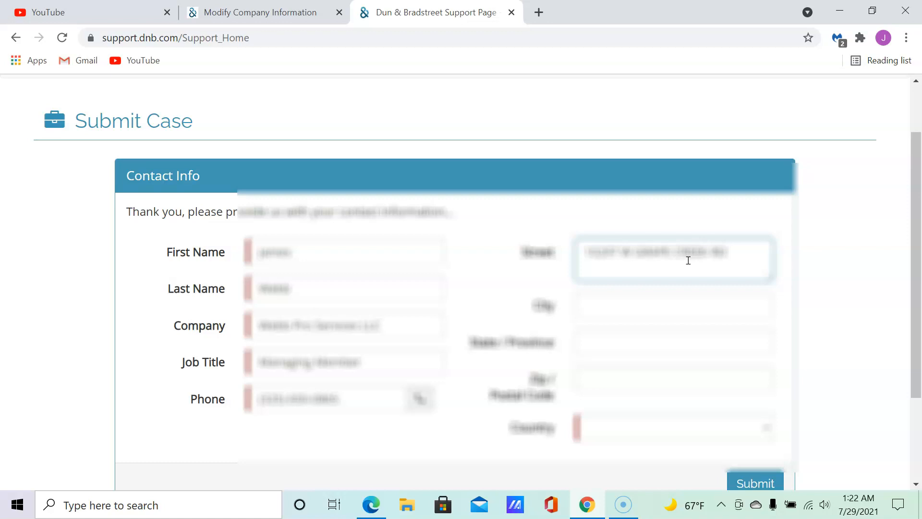
click(675, 307)
text([blurred])
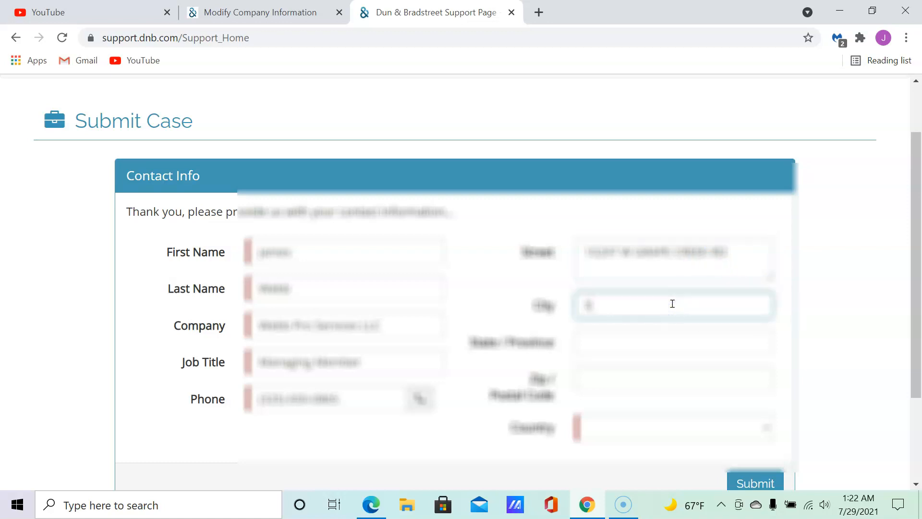
text([blurred][blurred])
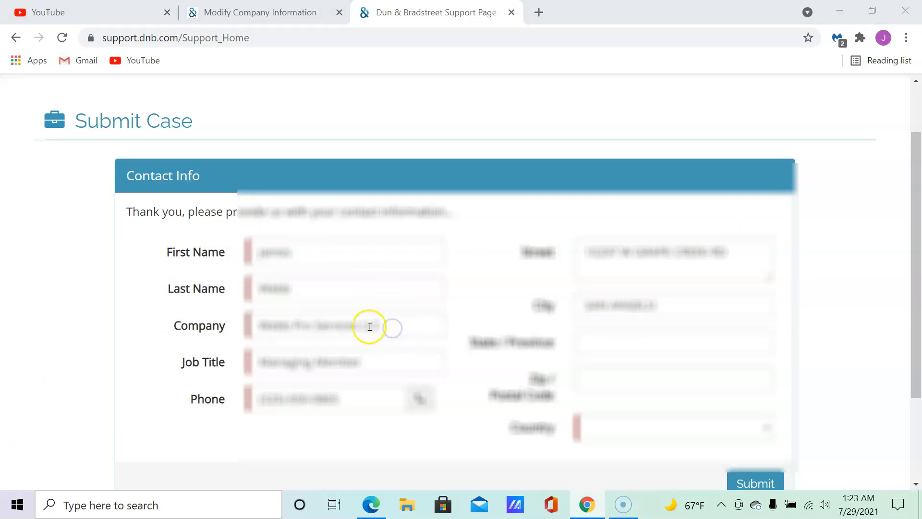
Retype the company name's words in capitals, including SERVICES.
click(352, 326)
double_click(353, 326)
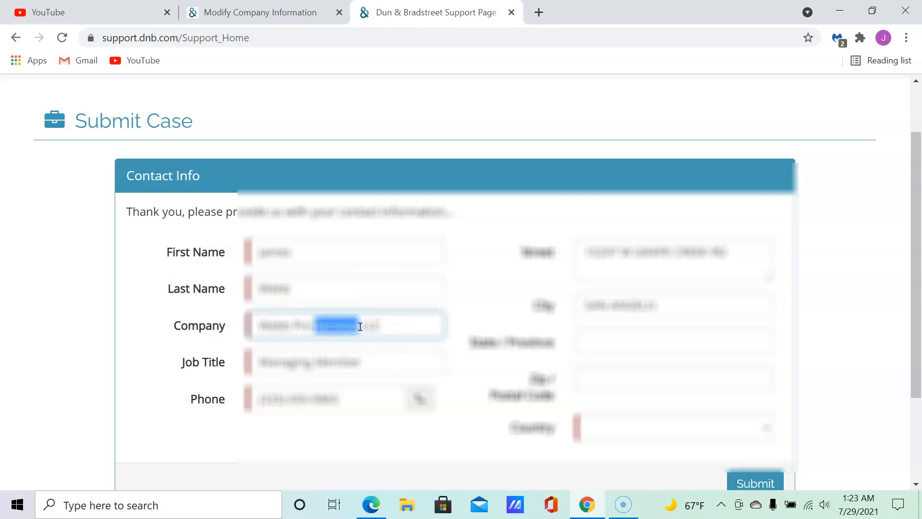
text(SERVI)
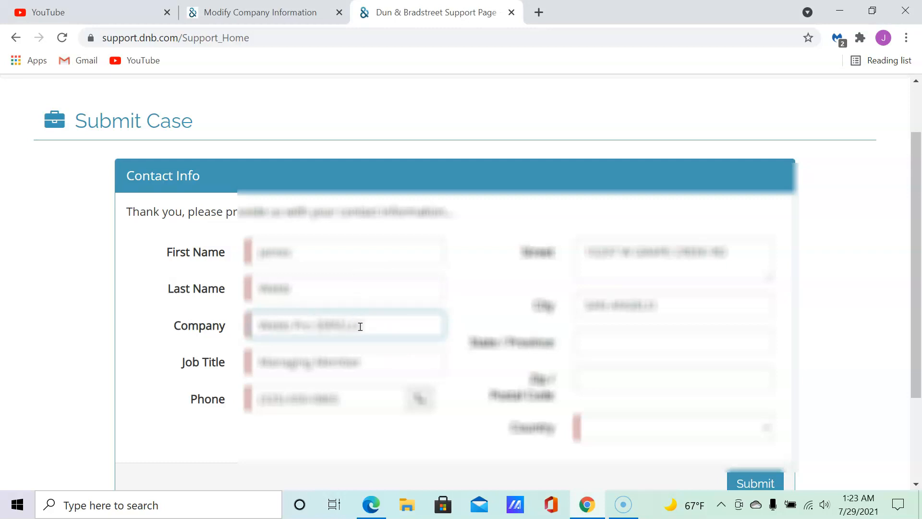
text(CES)
key(Left)
key(Left)
key(Left)
key(Right)
key(BackSpace)
key(BackSpace)
text(RO)
key(BackSpace)
key(BackSpace)
key(BackSpace)
text(EBB)
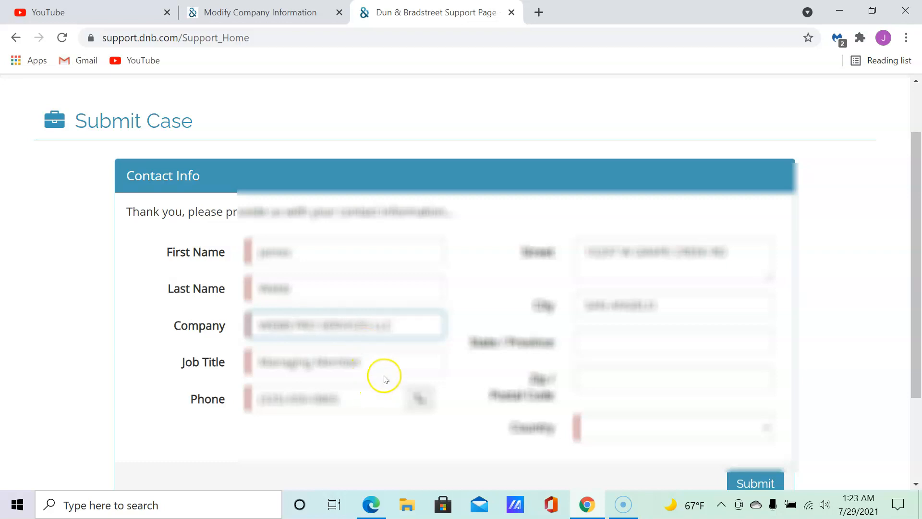
Change the job title to MANAGING MEMBER and remove a stray character.
drag(374, 362, 268, 371)
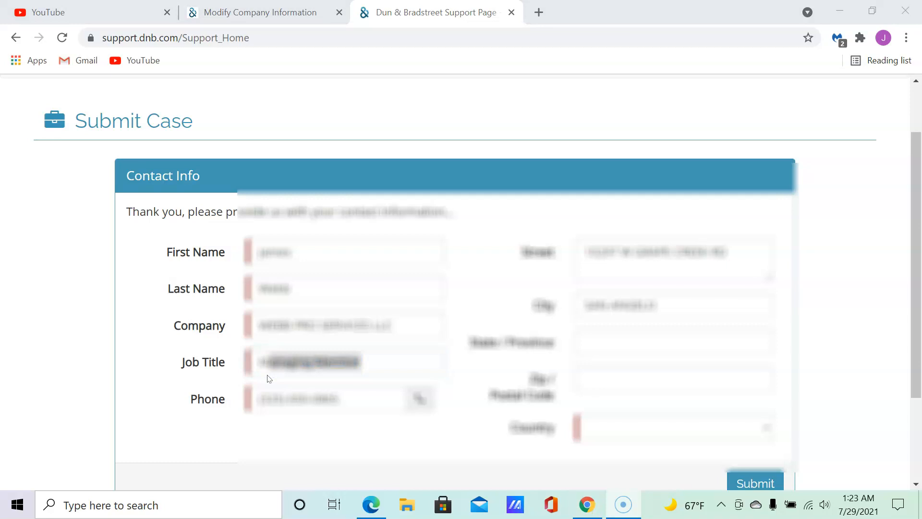
click(281, 358)
click(295, 358)
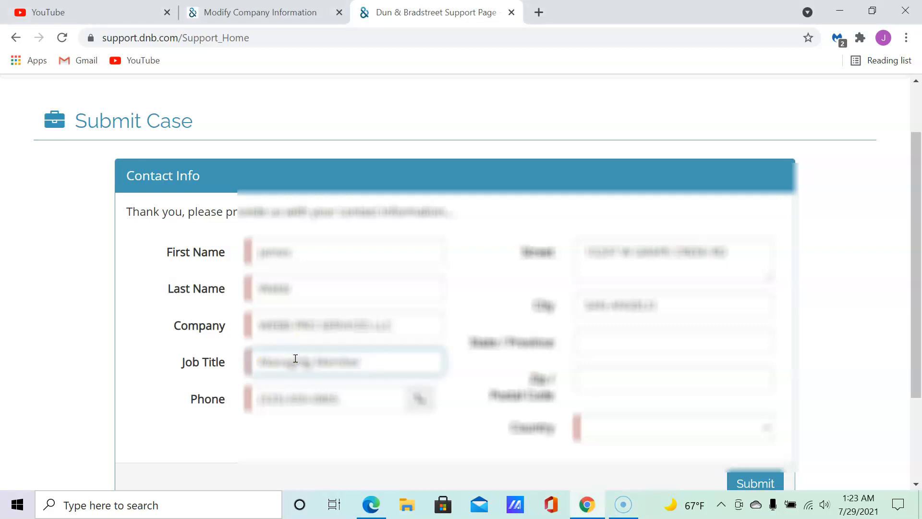
key(BackSpace)
key(BackSpace)
key(BackSpace)
key(BackSpace)
key(BackSpace)
key(BackSpace)
key(BackSpace)
key(BackSpace)
key(BackSpace)
key(BackSpace)
key(BackSpace)
key(BackSpace)
key(BackSpace)
key(BackSpace)
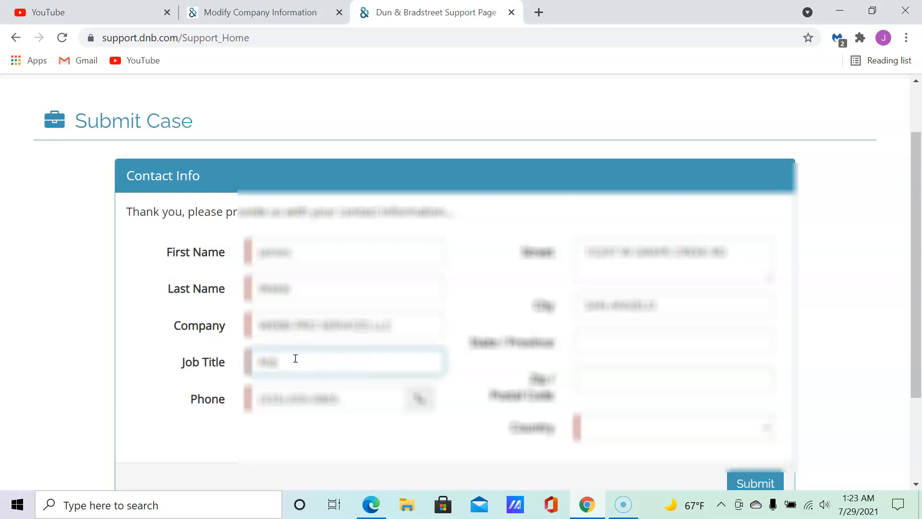
text(ANAGING MEMBER)
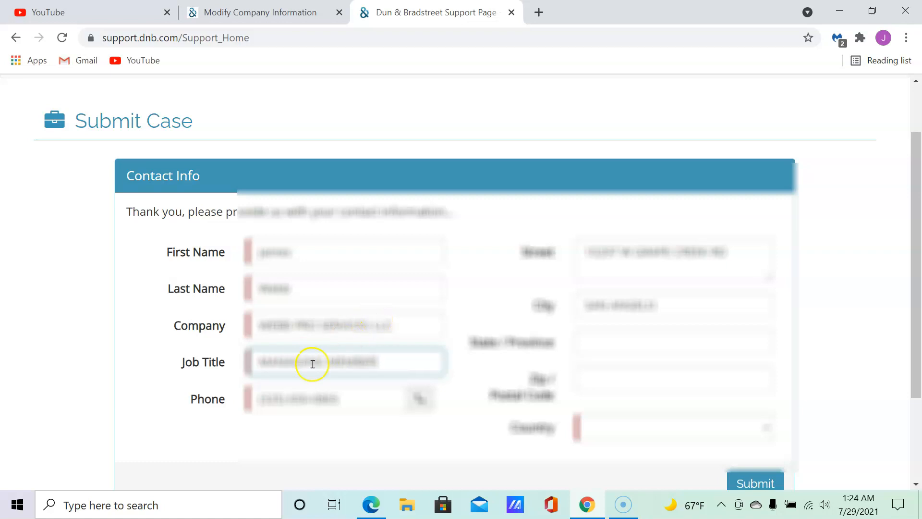
click(302, 355)
key(BackSpace)
Fill in the state/province and zip code, then revisit the first and last name fields.
click(607, 340)
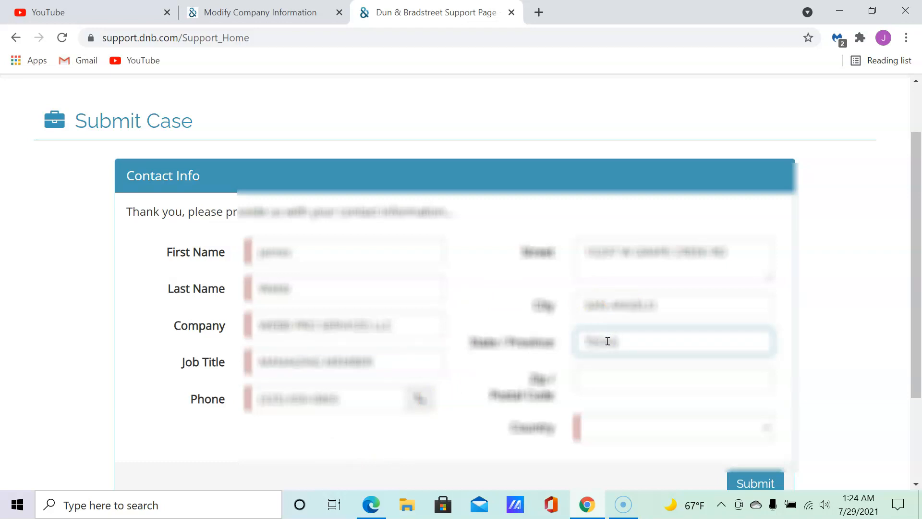
click(608, 376)
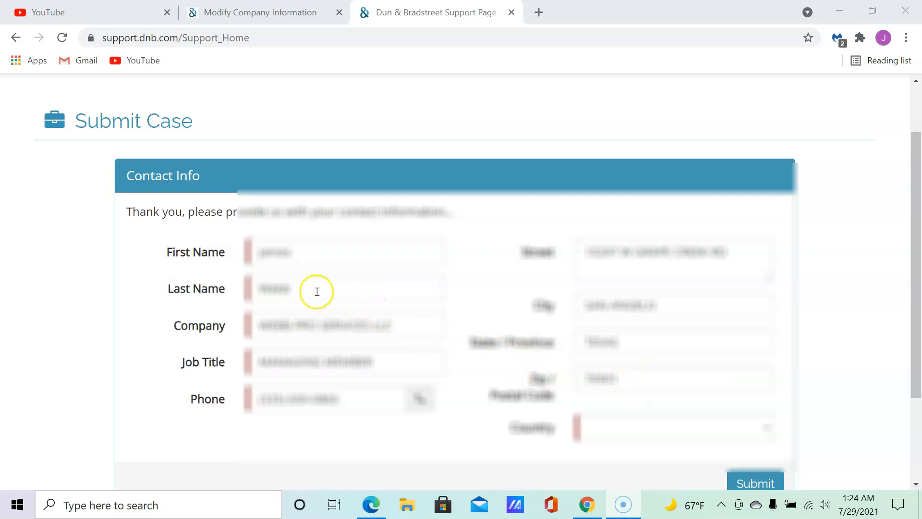
click(302, 253)
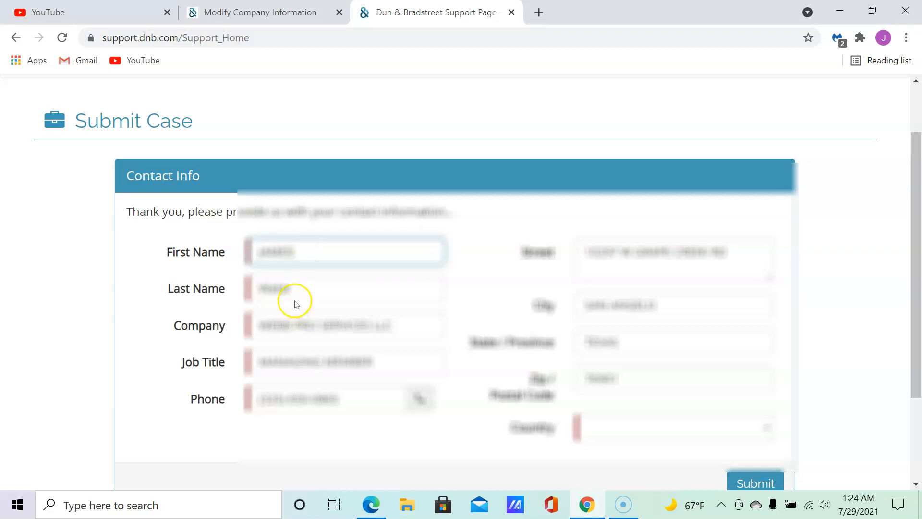
click(303, 286)
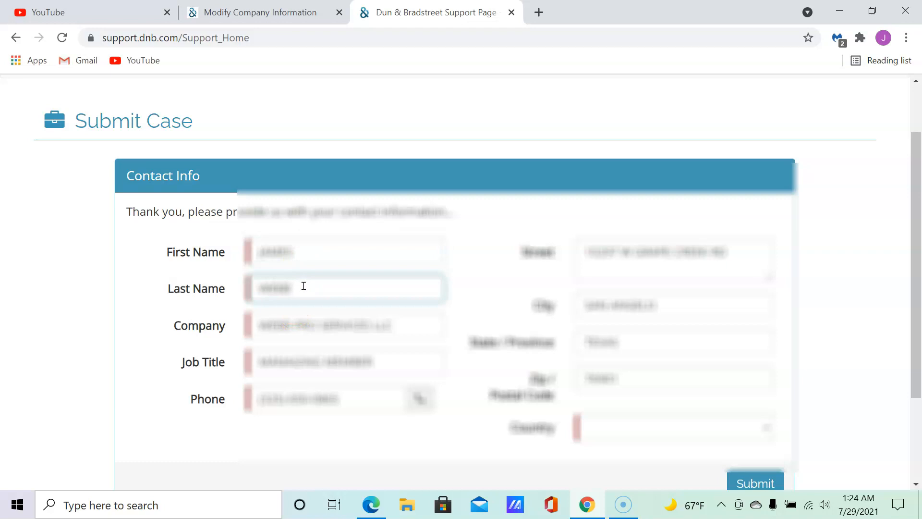
click(454, 437)
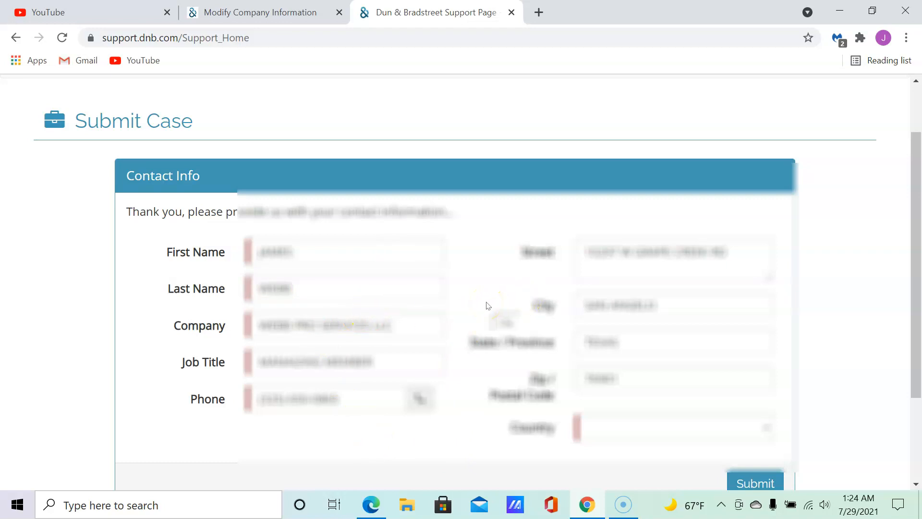
Choose United States from the contact's Country list.
click(773, 435)
scroll(690, 330, up, 1)
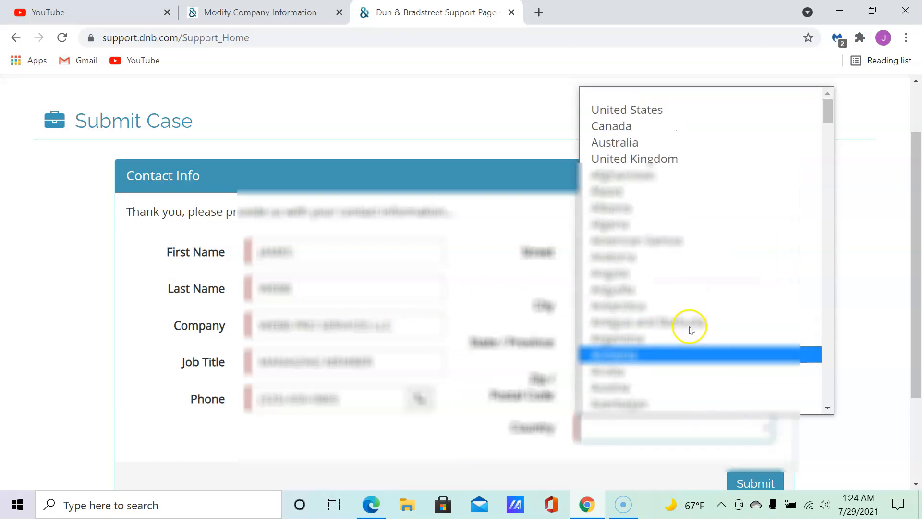
click(668, 110)
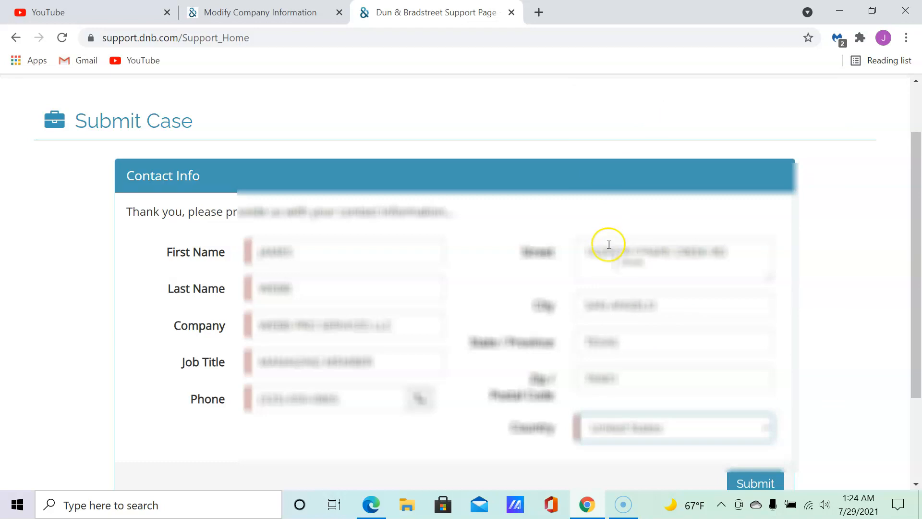
click(440, 452)
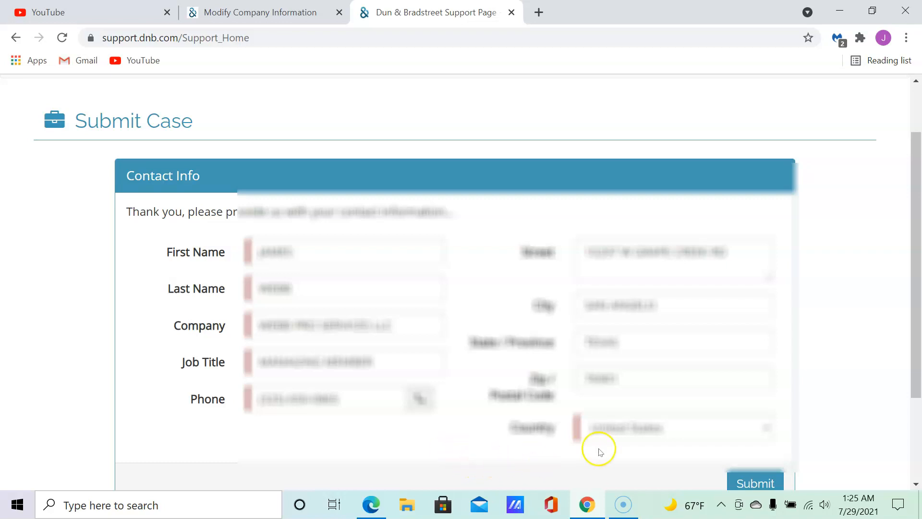
Scroll through the Contact Info form down to the empty Create DUNS Number section.
scroll(860, 375, down, 2)
scroll(860, 376, down, 1)
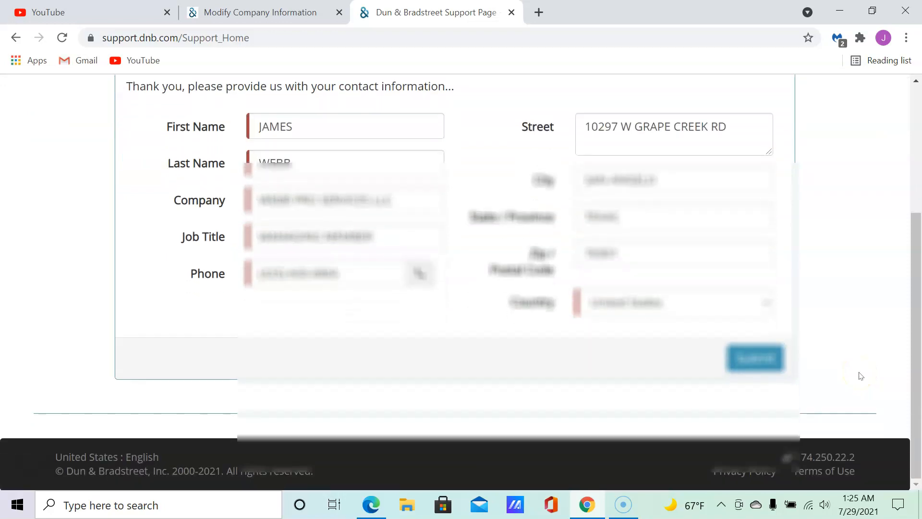
scroll(859, 375, up, 4)
scroll(855, 374, down, 3)
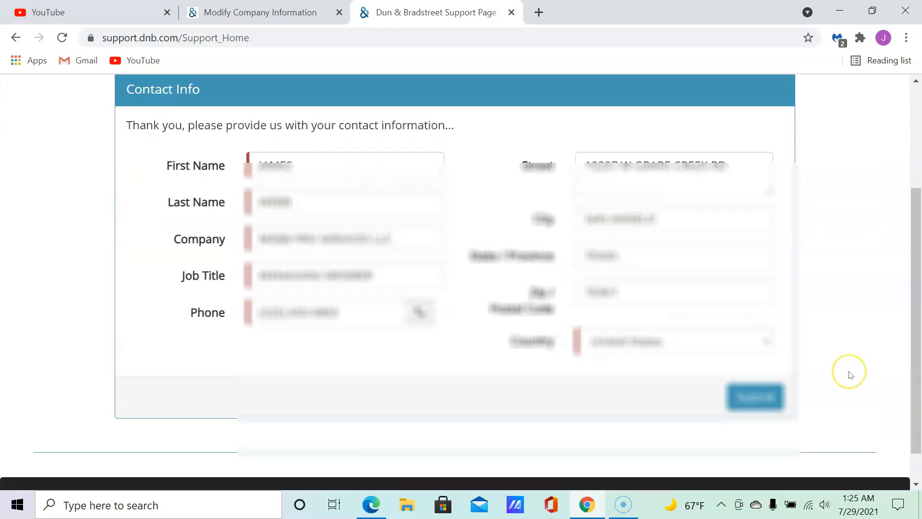
scroll(853, 375, up, 3)
scroll(851, 375, down, 2)
scroll(850, 375, down, 2)
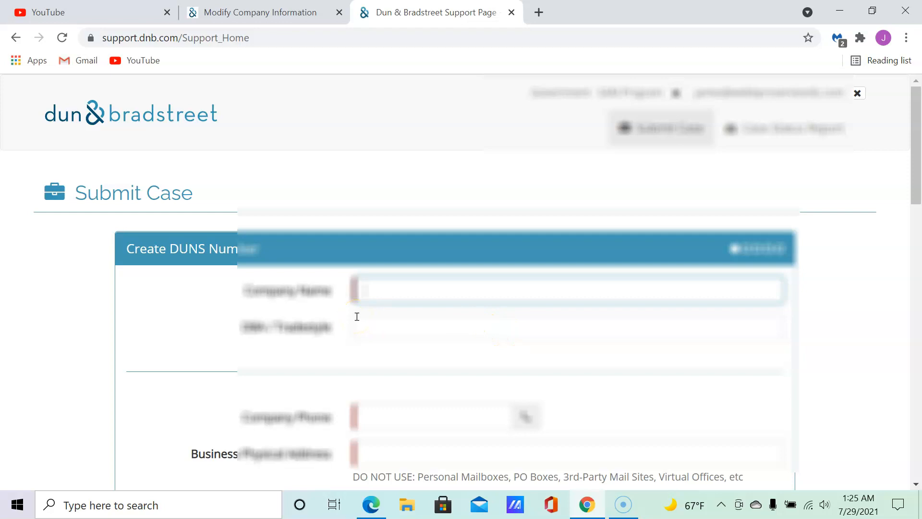
Type 'united' in Company Name and accept the saved autofill for name, phone and address.
scroll(336, 336, down, 8)
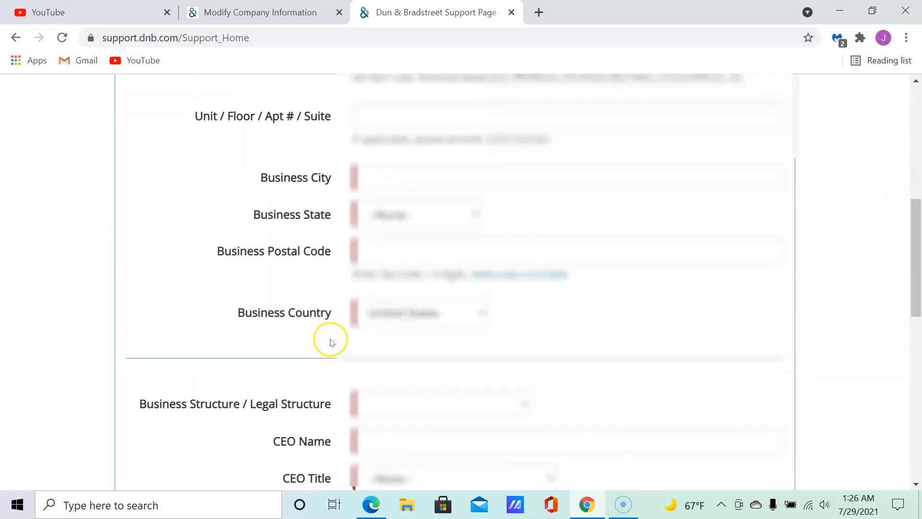
scroll(330, 342, up, 8)
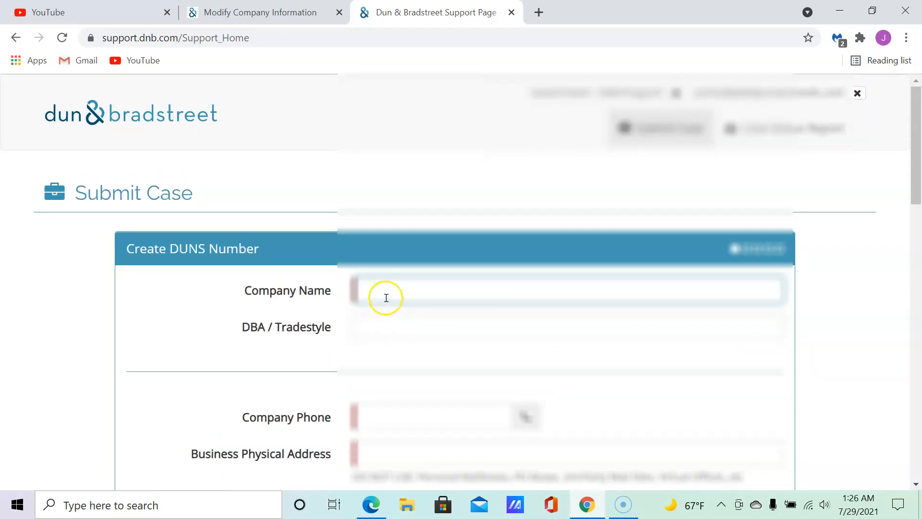
text(united)
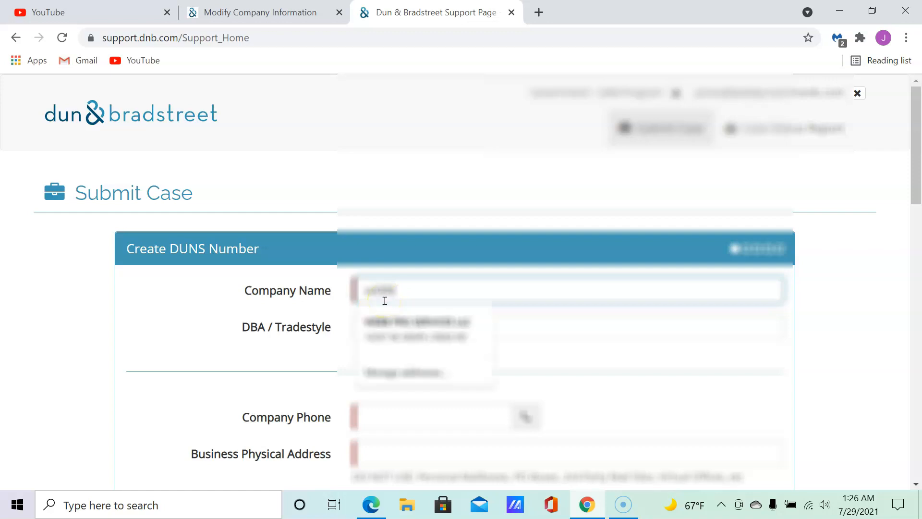
click(391, 312)
click(391, 324)
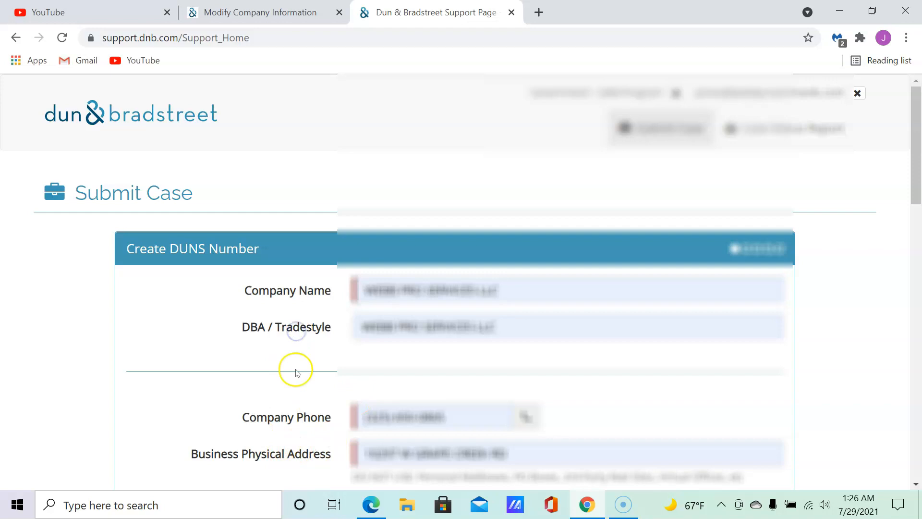
Delete the autofilled DBA / Tradestyle value so the field stays blank.
drag(500, 325, 329, 325)
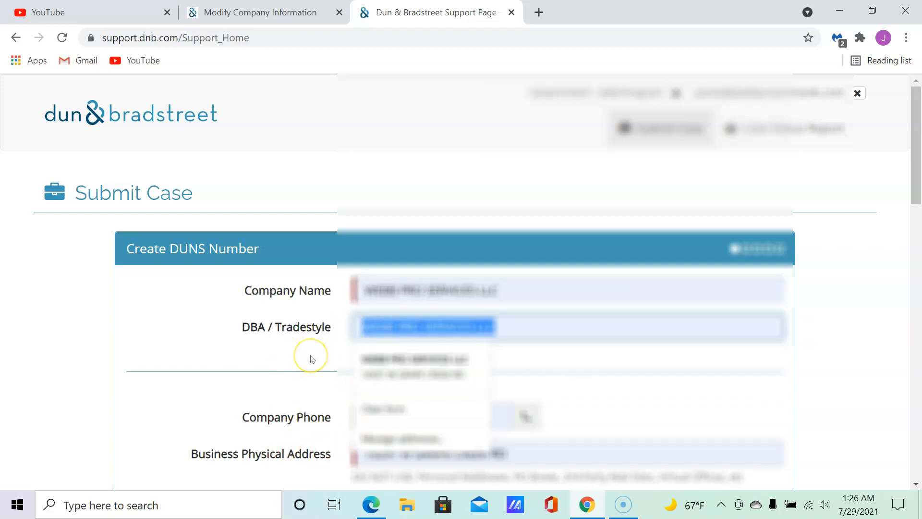
key(BackSpace)
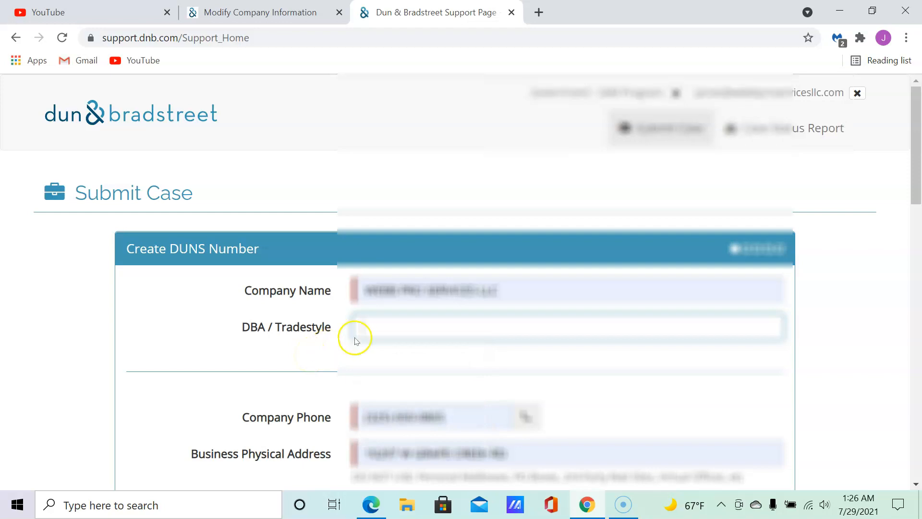
click(253, 389)
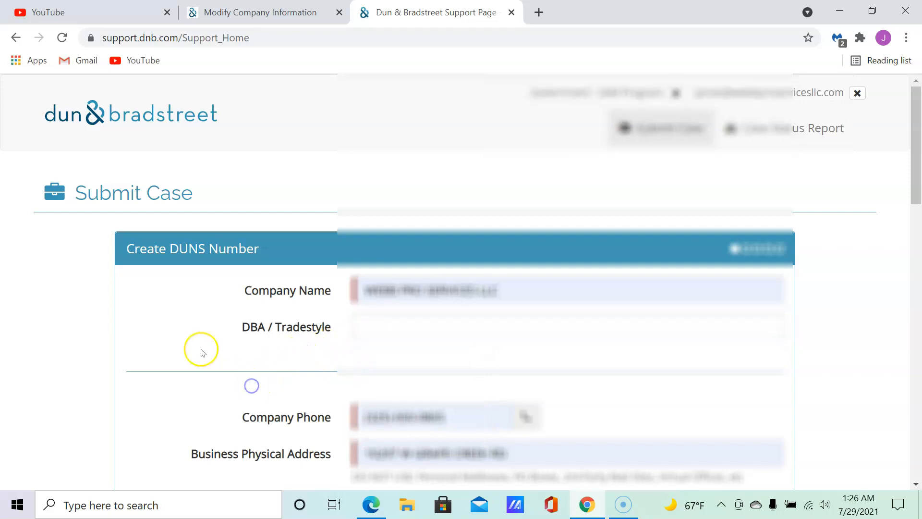
scroll(200, 350, down, 4)
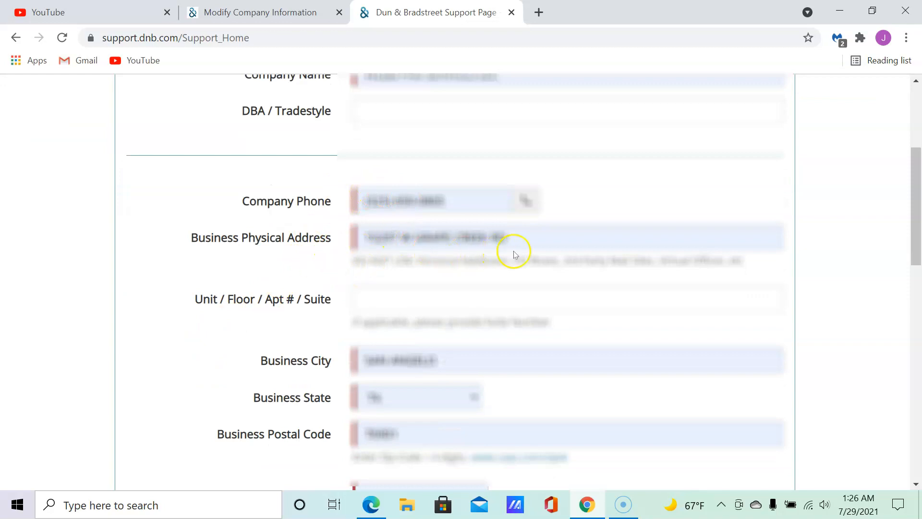
scroll(260, 306, down, 4)
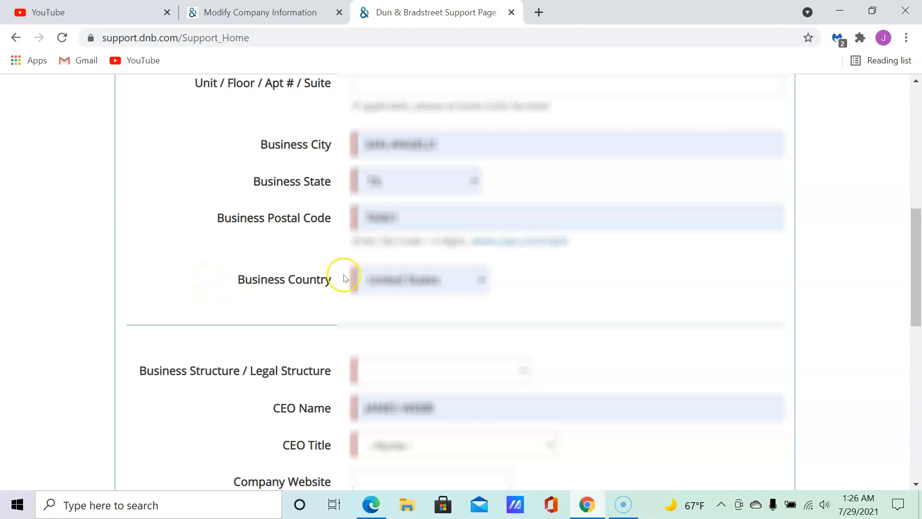
scroll(298, 324, down, 1)
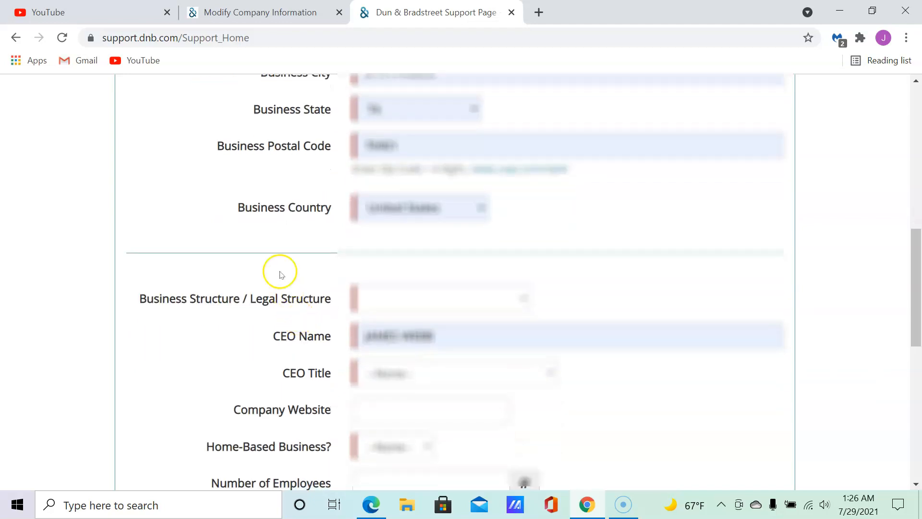
scroll(281, 274, down, 1)
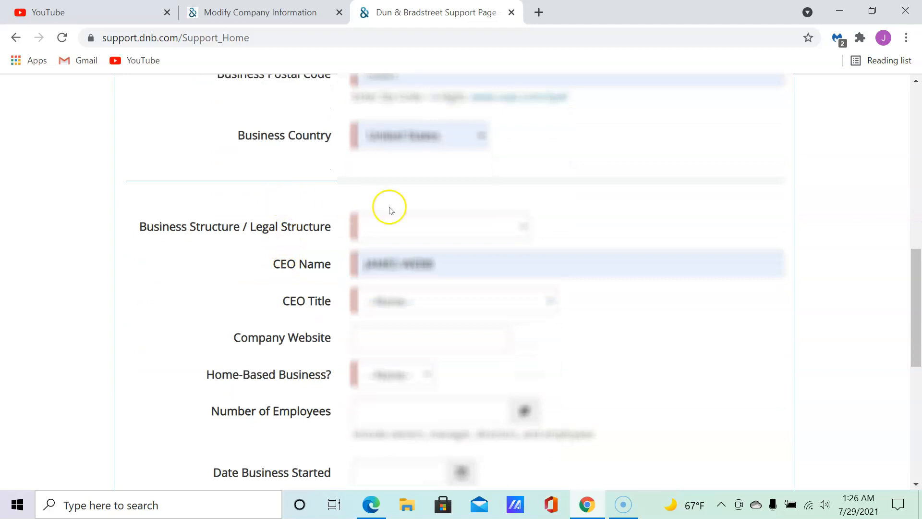
scroll(264, 166, up, 6)
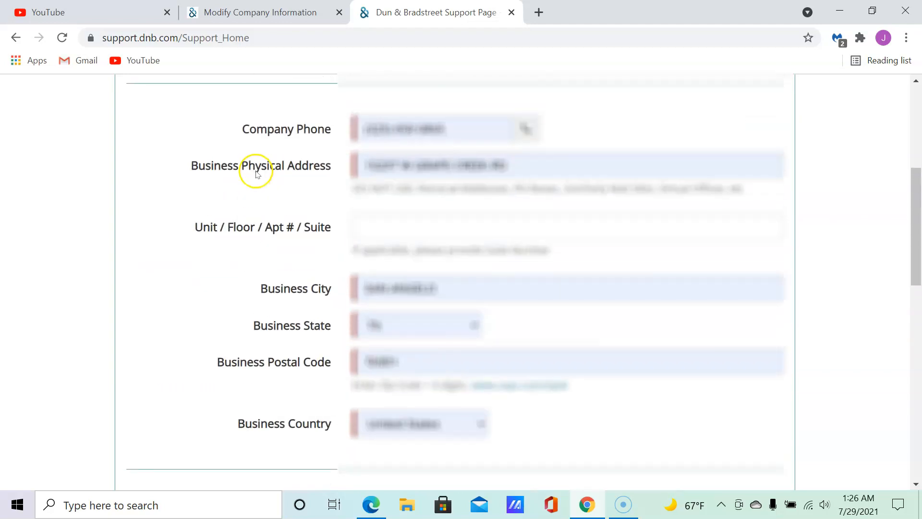
scroll(249, 180, down, 6)
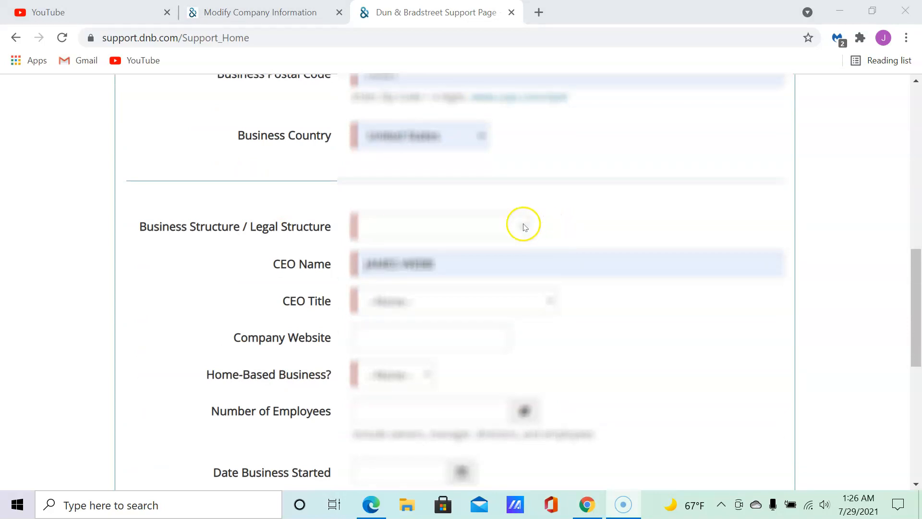
Set Business Structure / Legal Structure to Limited Liability Company, briefly checking the CEO Title list.
click(523, 226)
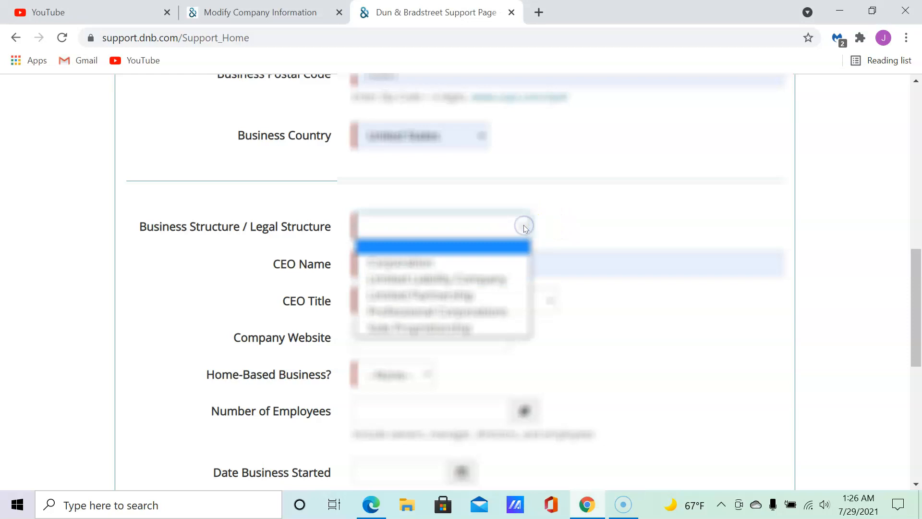
click(482, 278)
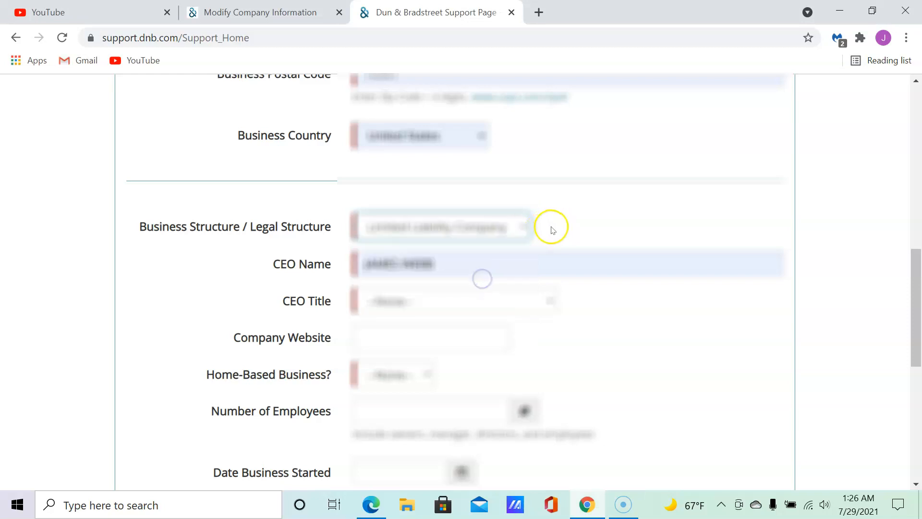
click(555, 300)
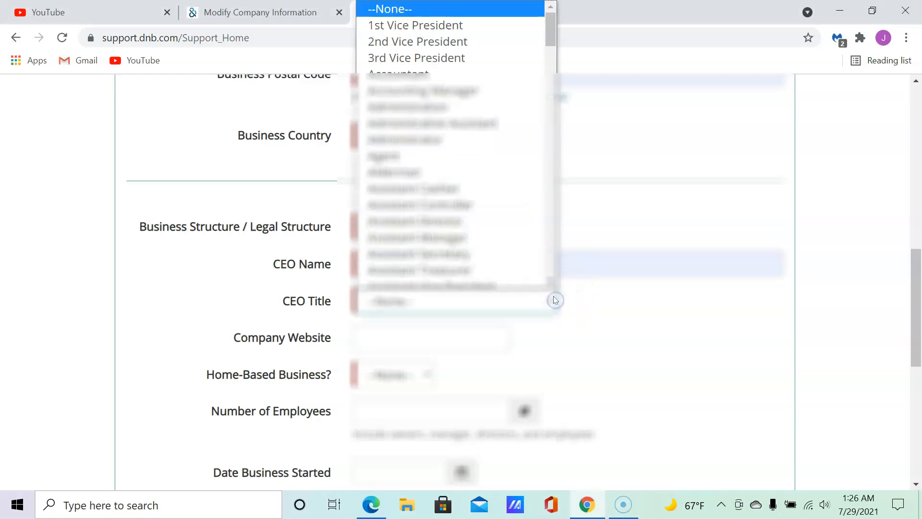
scroll(474, 181, down, 15)
scroll(460, 181, down, 6)
scroll(460, 181, up, 4)
key(alt+p)
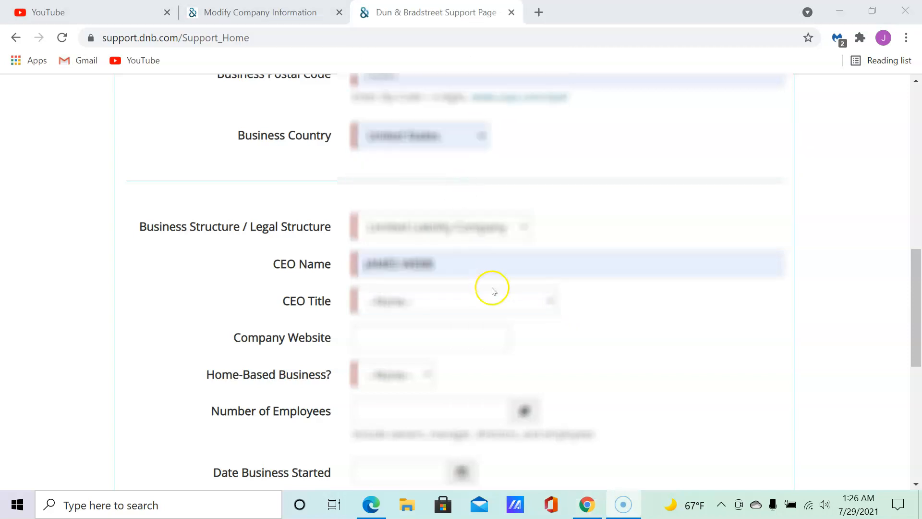
Browse the CEO Title options without selecting one.
click(512, 303)
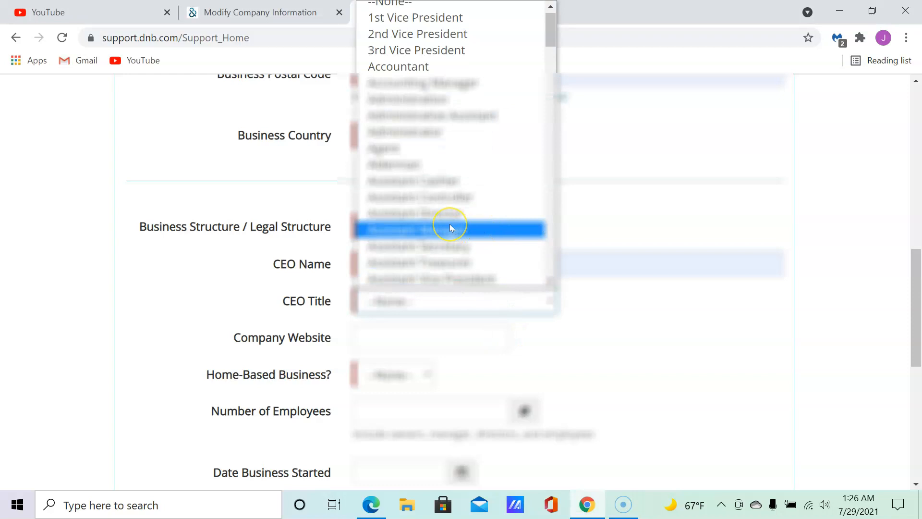
key(alt+p)
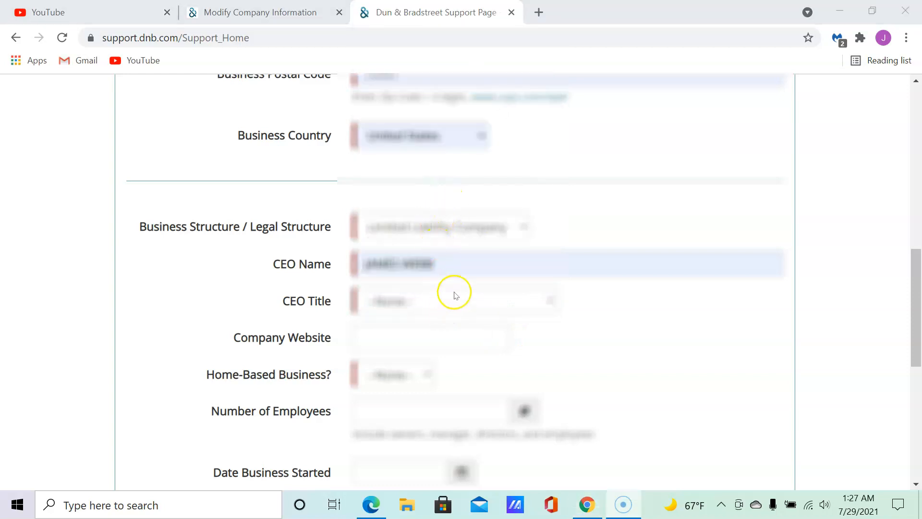
click(455, 294)
scroll(427, 231, down, 10)
scroll(430, 210, down, 10)
scroll(438, 191, up, 5)
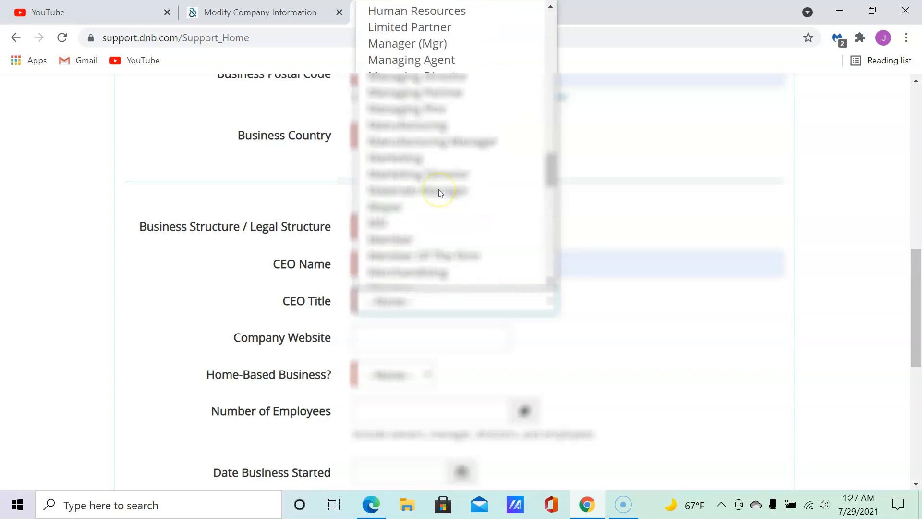
scroll(439, 191, up, 4)
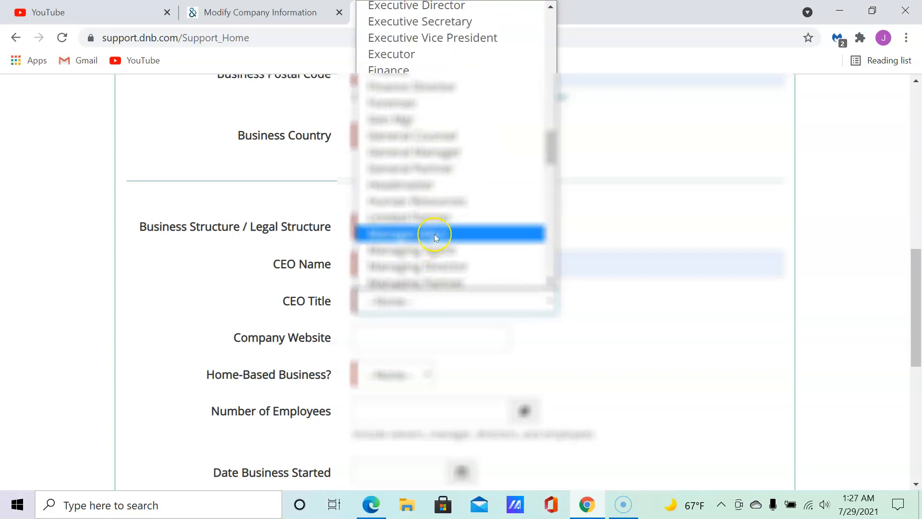
scroll(434, 237, down, 6)
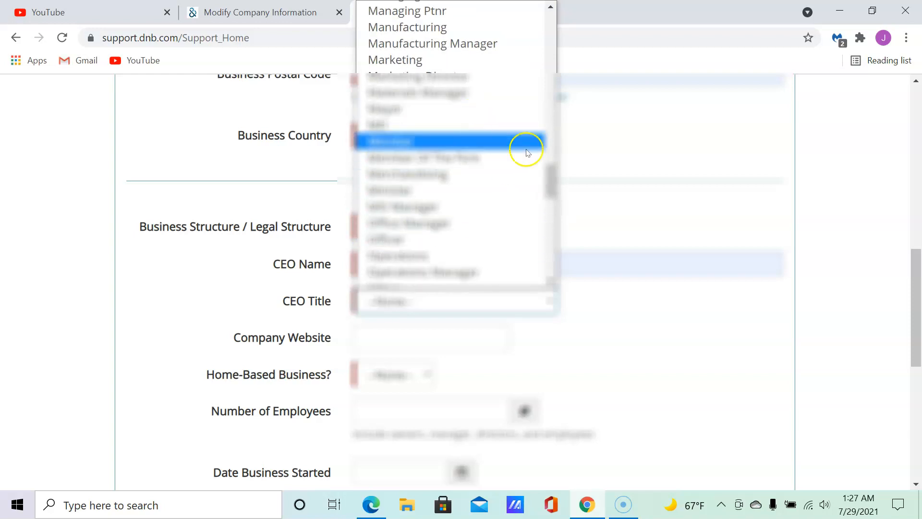
drag(545, 181, 545, 166)
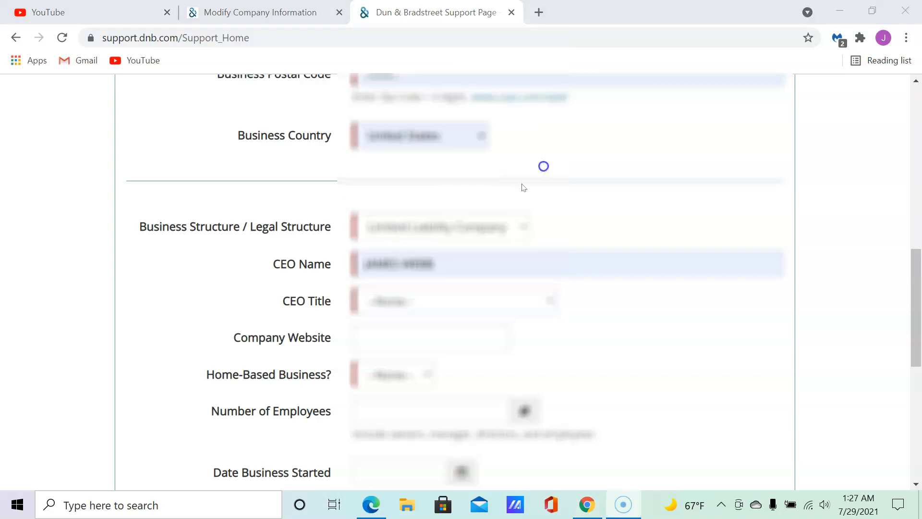
click(535, 298)
click(483, 310)
Reopen the CEO Title dropdown and scroll through the available titles.
click(545, 36)
drag(483, 321, 488, 308)
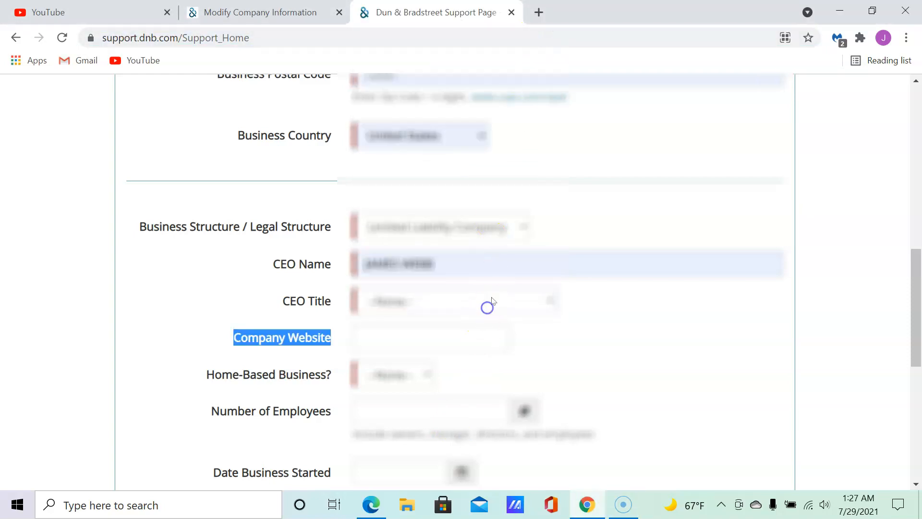
click(490, 304)
scroll(451, 212, down, 5)
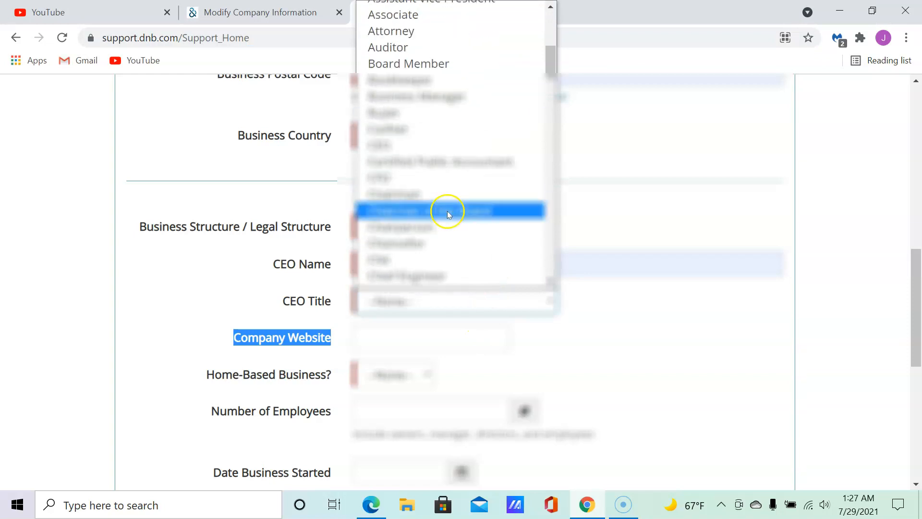
scroll(444, 201, down, 8)
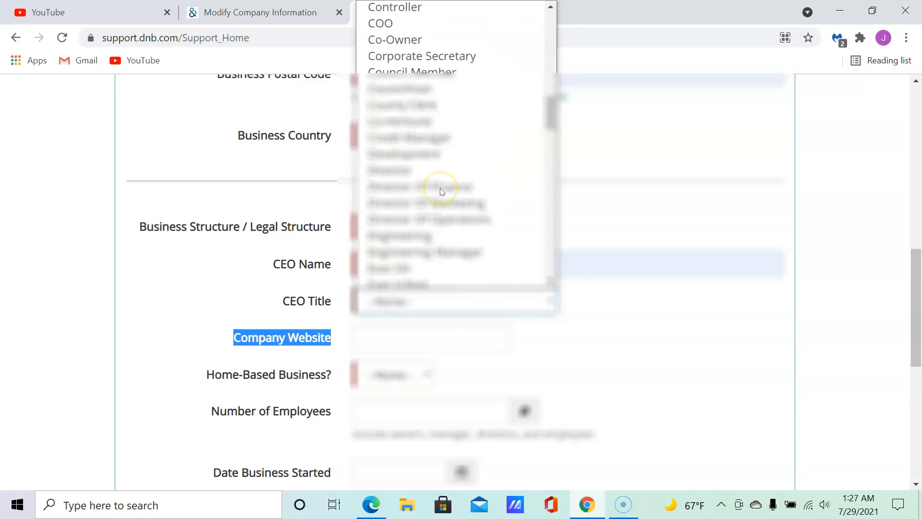
scroll(443, 191, down, 15)
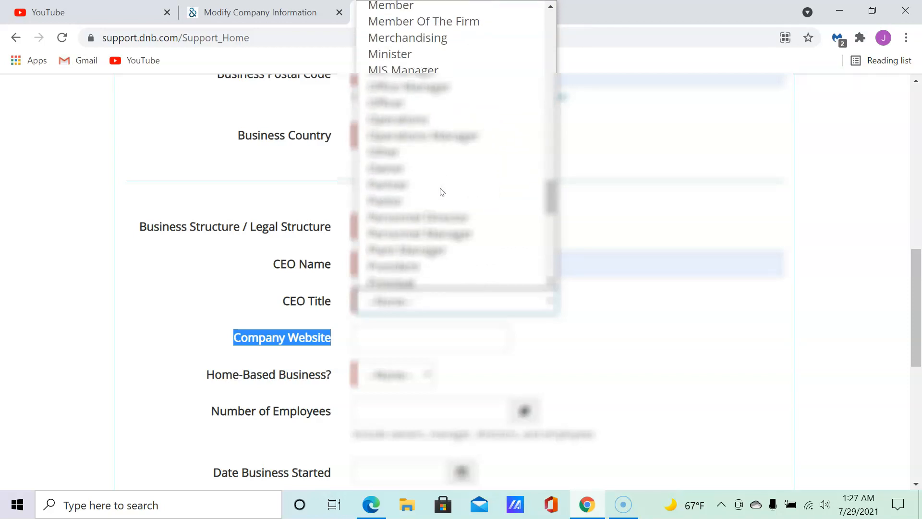
scroll(442, 192, down, 10)
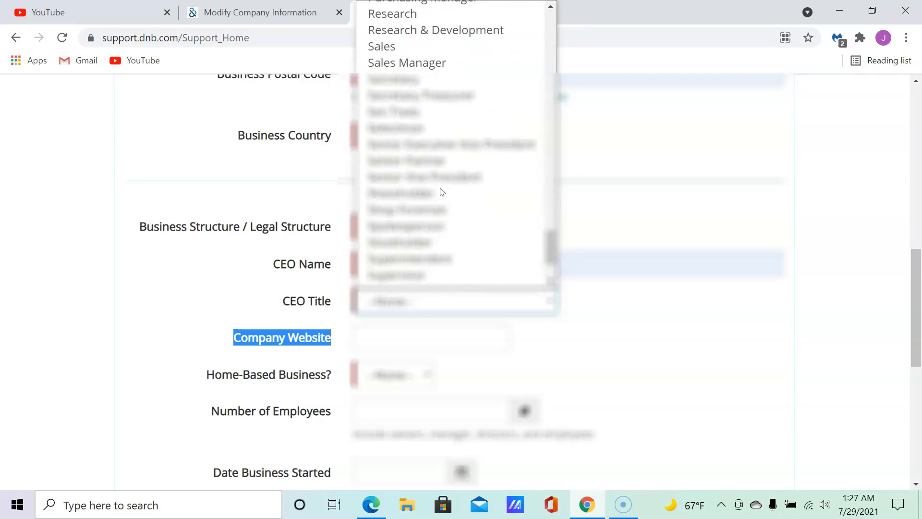
scroll(442, 192, up, 12)
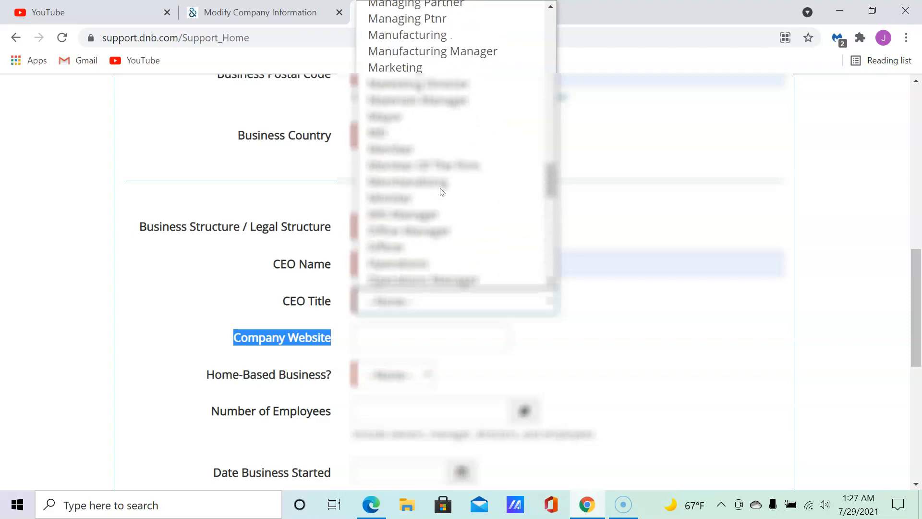
scroll(442, 192, up, 4)
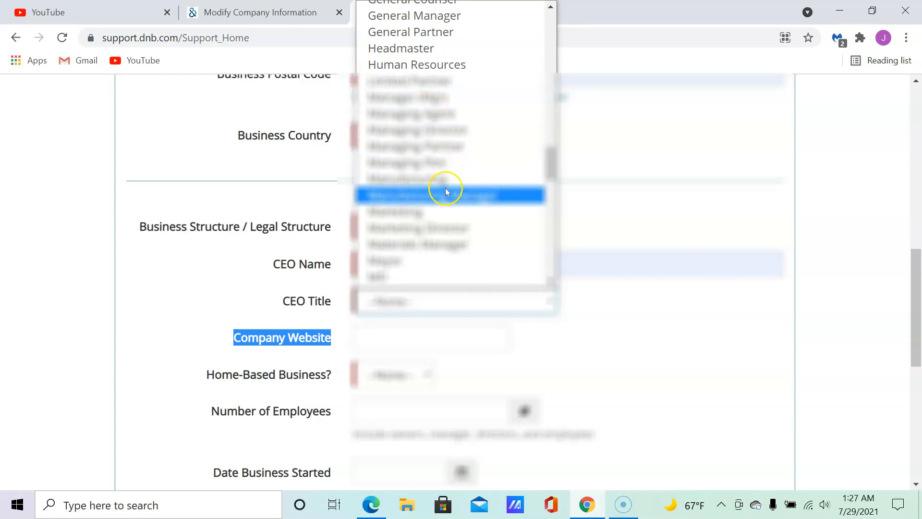
scroll(442, 208, down, 3)
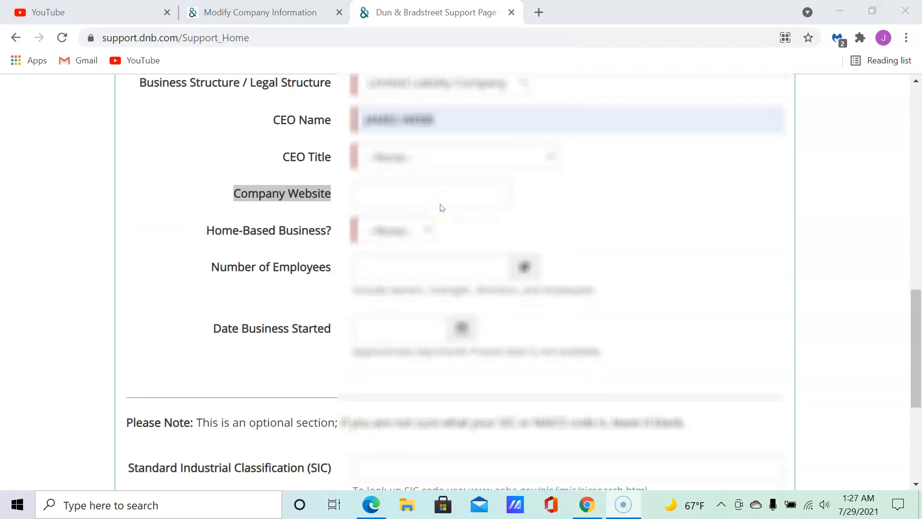
Pick Owner from the CEO Title list.
click(446, 164)
scroll(439, 239, down, 10)
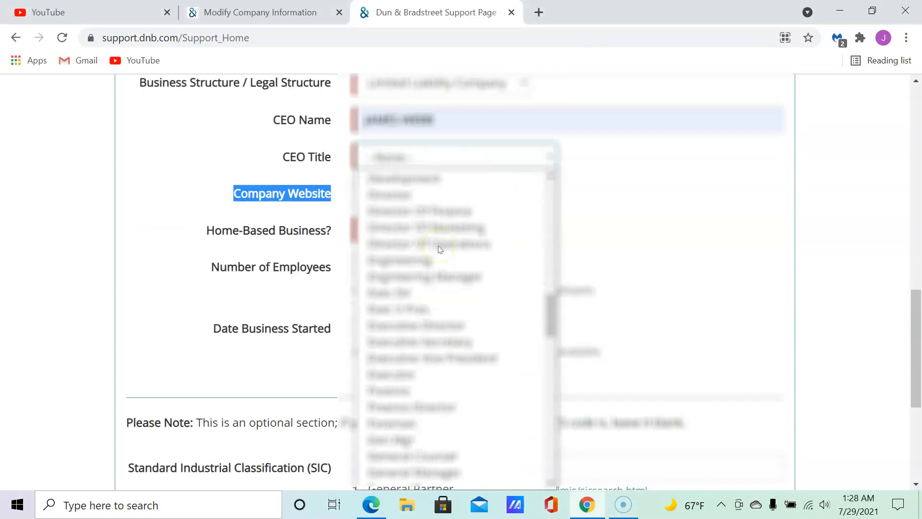
scroll(438, 249, down, 4)
scroll(437, 251, up, 7)
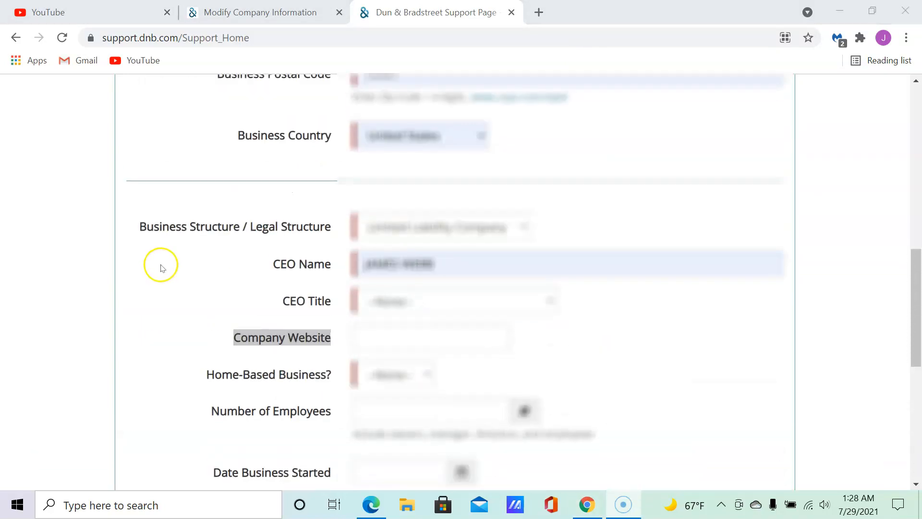
click(523, 291)
scroll(484, 171, down, 9)
scroll(485, 170, down, 15)
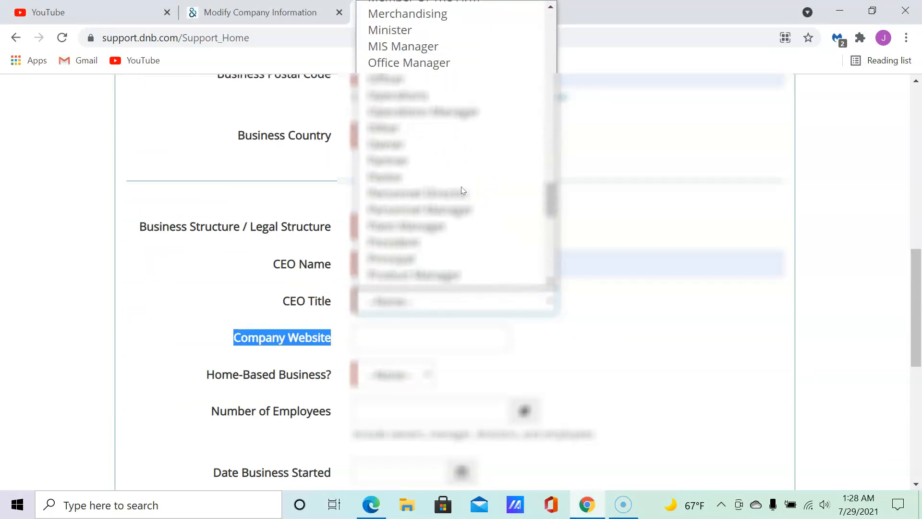
click(425, 142)
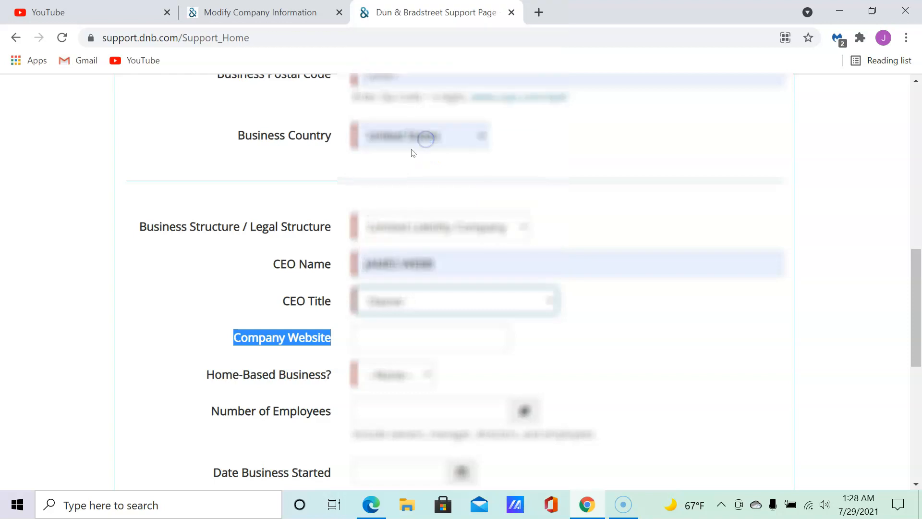
Enter webbproservices.com in the Company Website field.
click(214, 296)
scroll(211, 288, down, 1)
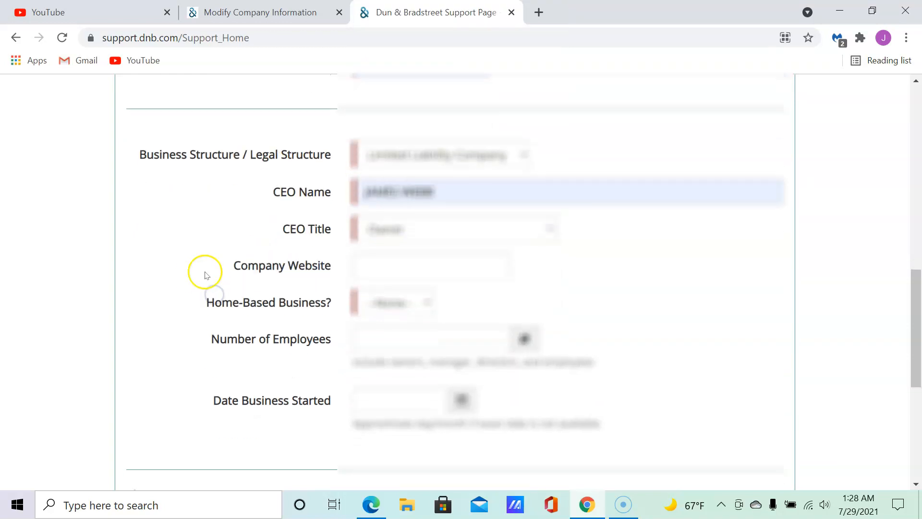
click(405, 265)
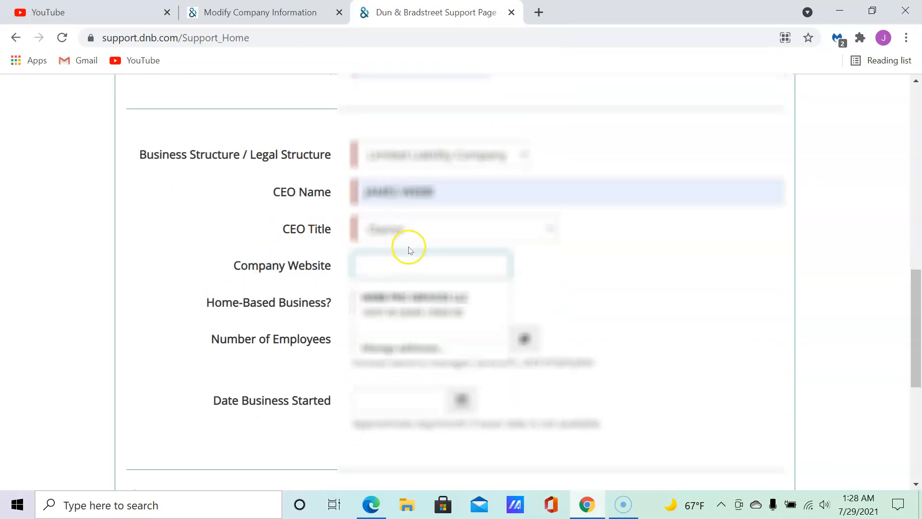
text(webbproservices.c)
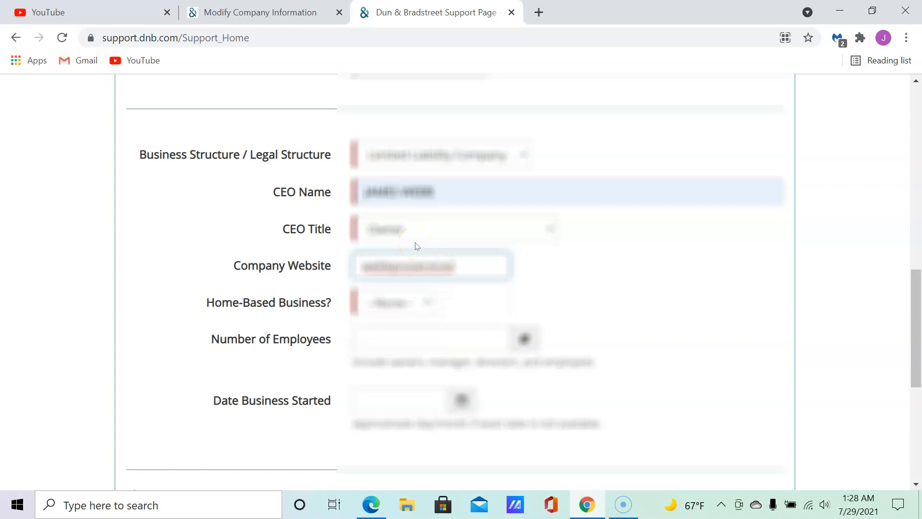
text(om)
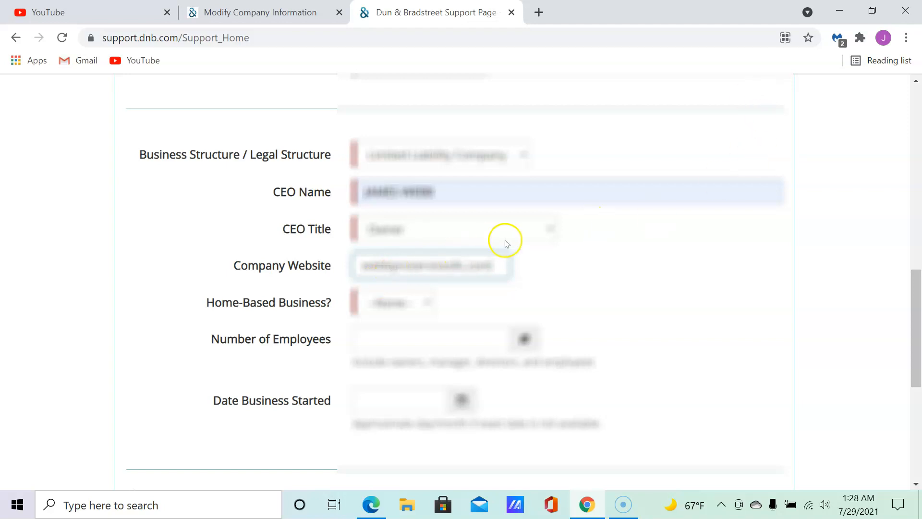
Select and copy the webbproservices.com address.
drag(494, 266, 365, 263)
right_click(394, 264)
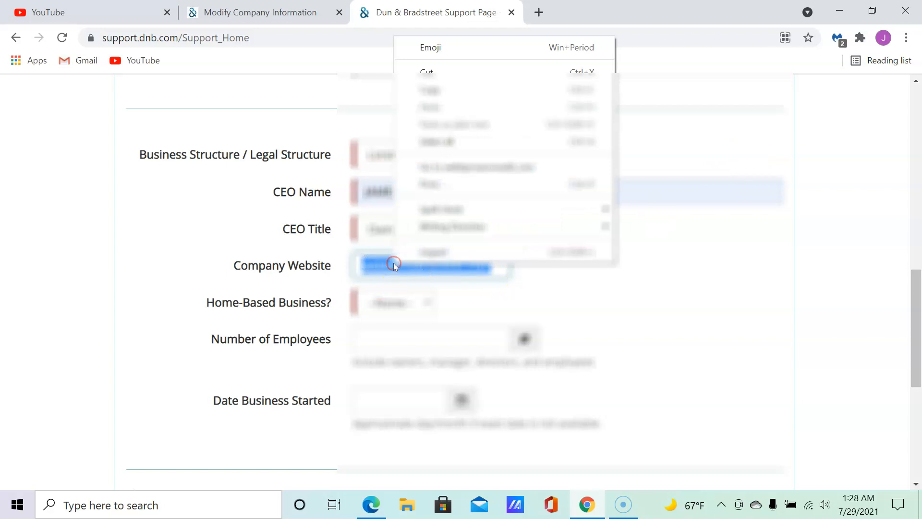
click(465, 91)
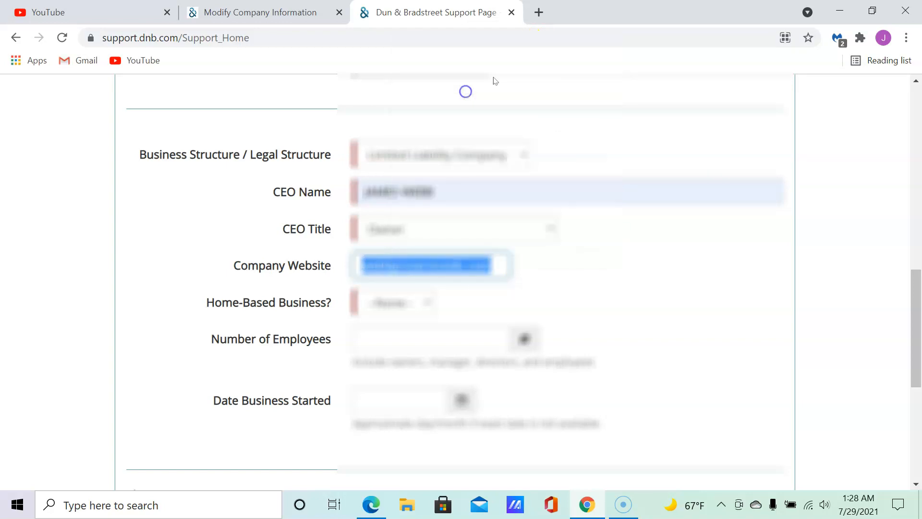
Open a new Chrome tab and try pasting the copied website into its address bar.
click(539, 12)
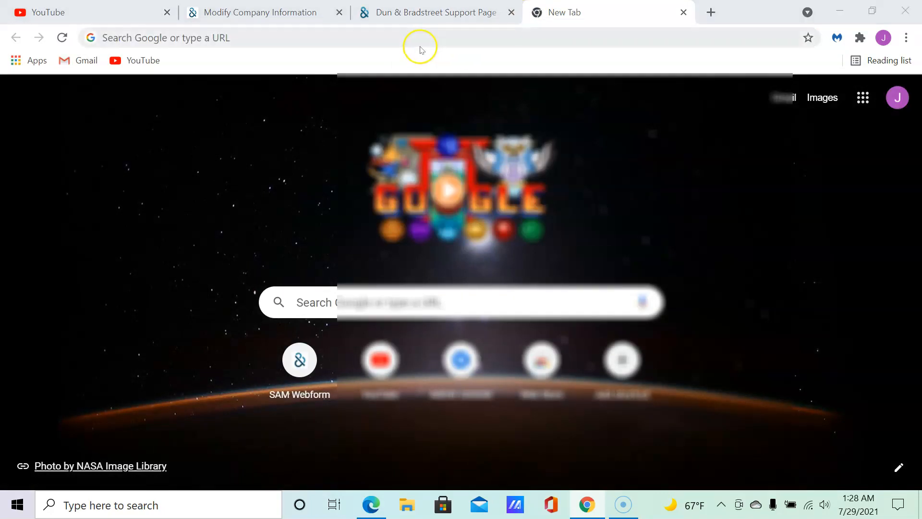
click(363, 32)
click(345, 41)
right_click(344, 38)
click(305, 32)
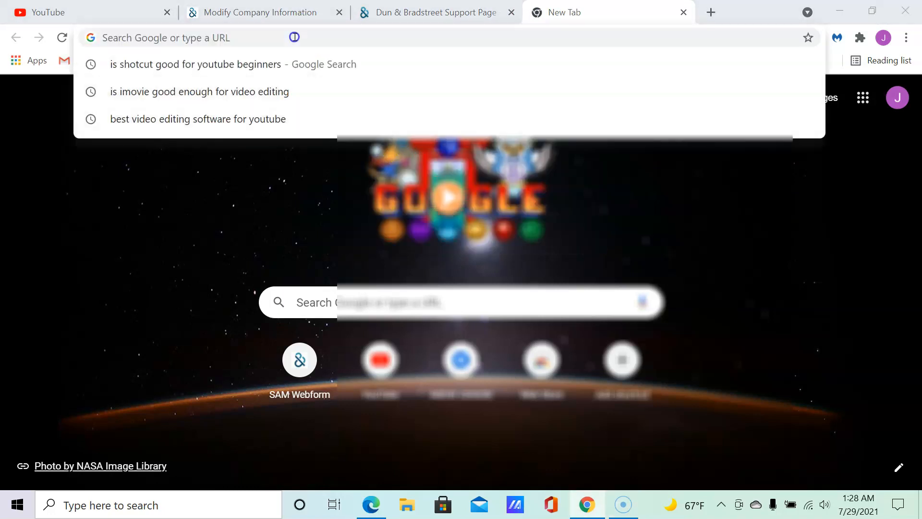
click(294, 37)
right_click(294, 37)
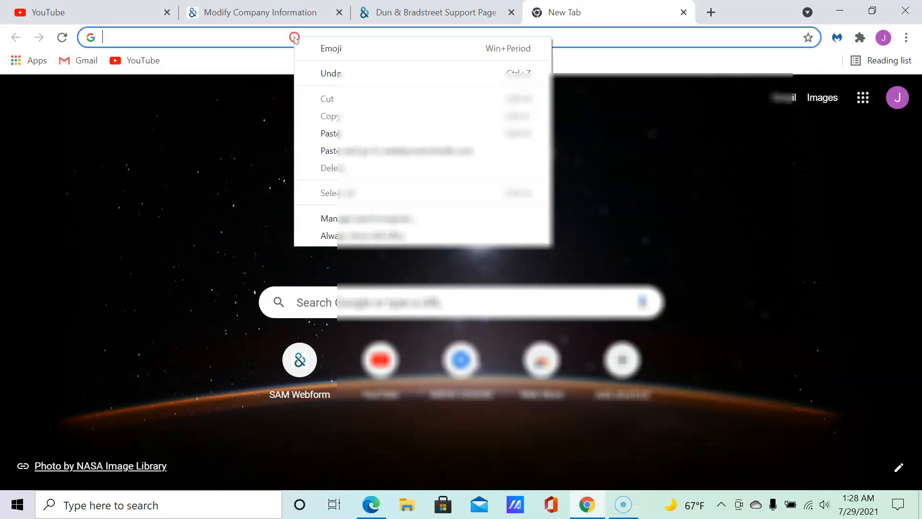
click(354, 136)
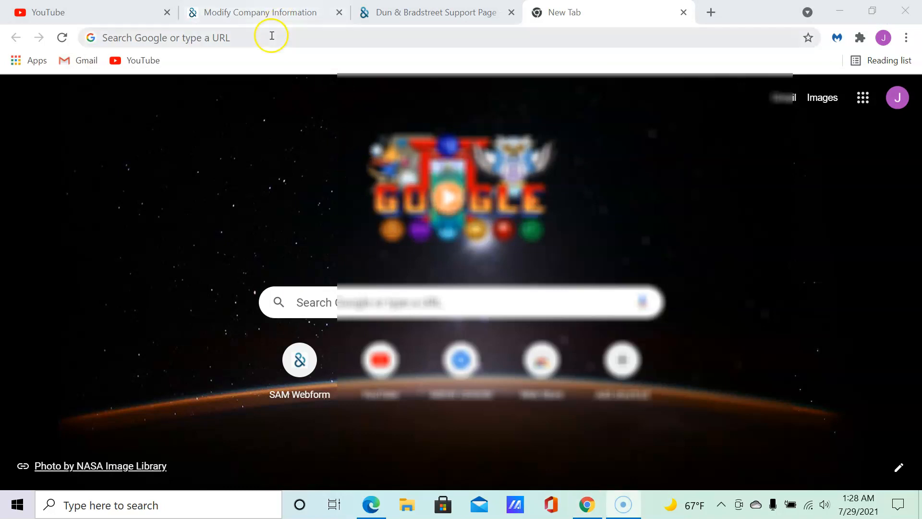
Switch to Articles Of Organization.pdf open in Microsoft Edge.
click(234, 35)
click(349, 40)
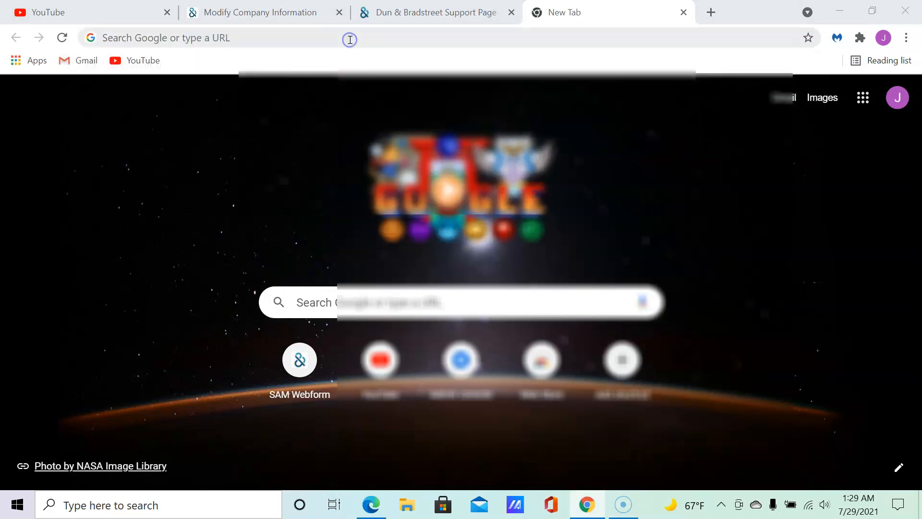
click(350, 38)
click(357, 31)
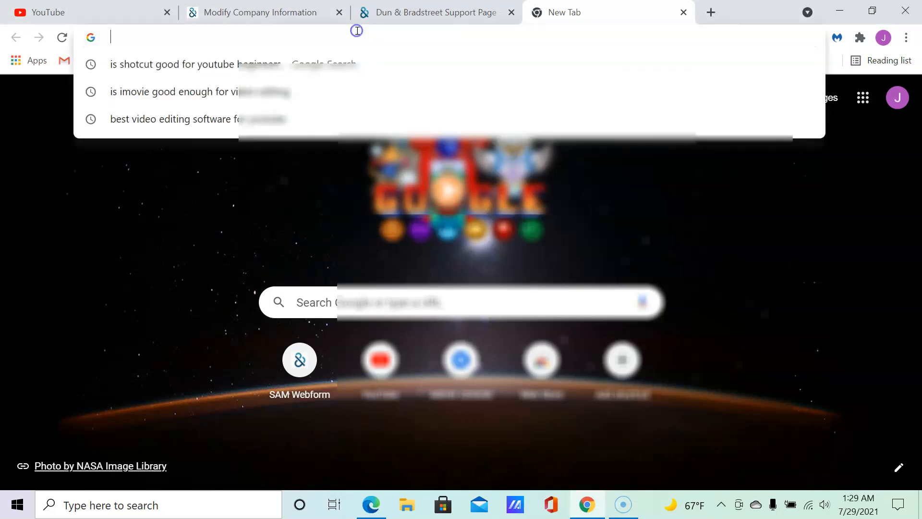
click(371, 504)
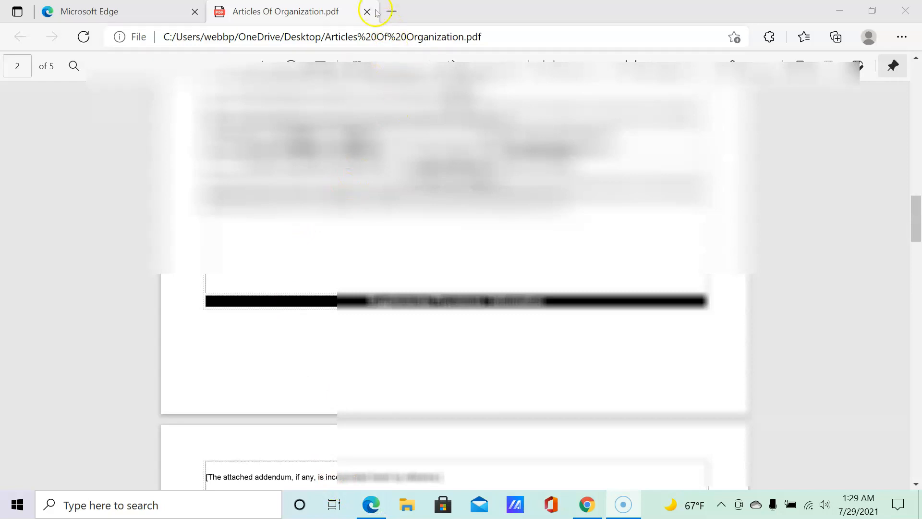
Paste and load the company website address in a new Edge tab to confirm it works.
click(391, 11)
right_click(258, 37)
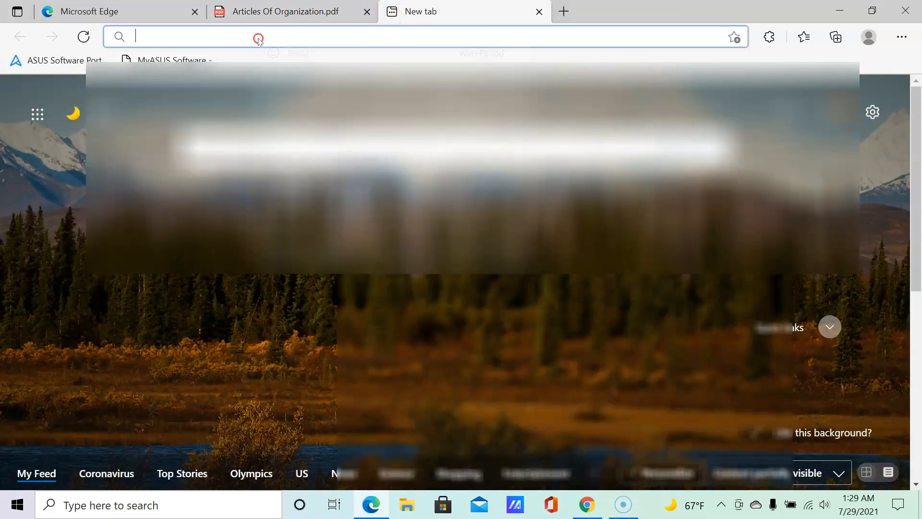
click(369, 212)
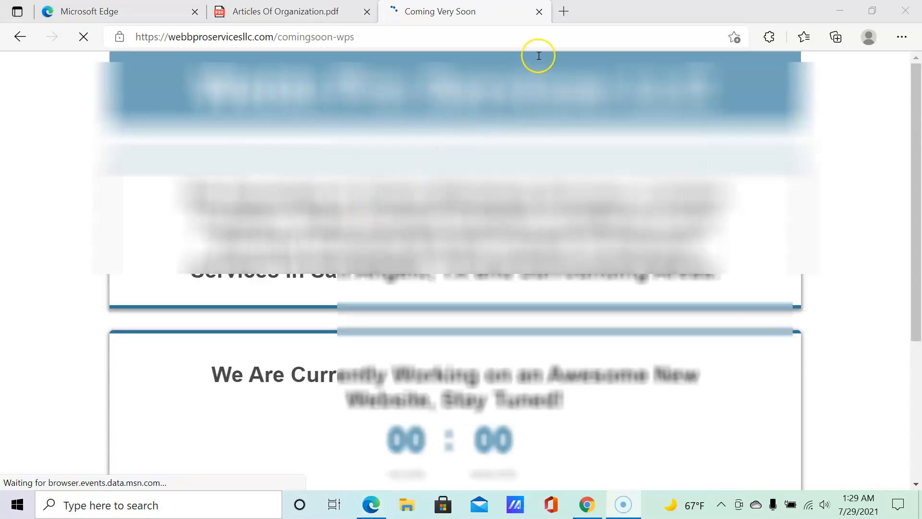
Close the website and Articles Of Organization PDF tabs, then return to Chrome's D&B form.
click(538, 12)
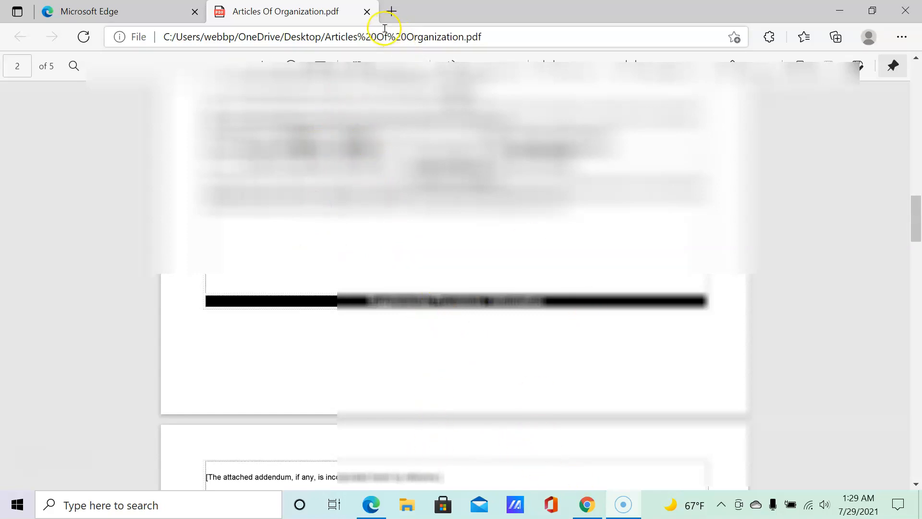
click(367, 12)
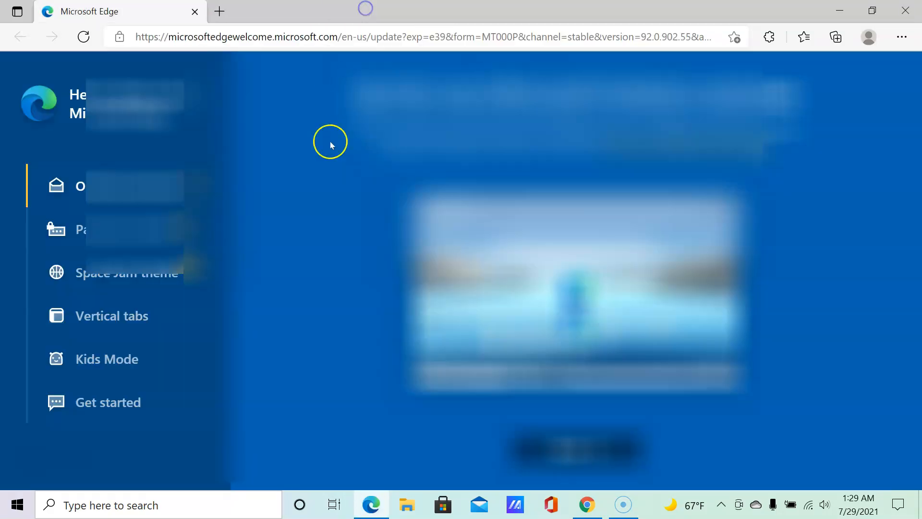
click(589, 503)
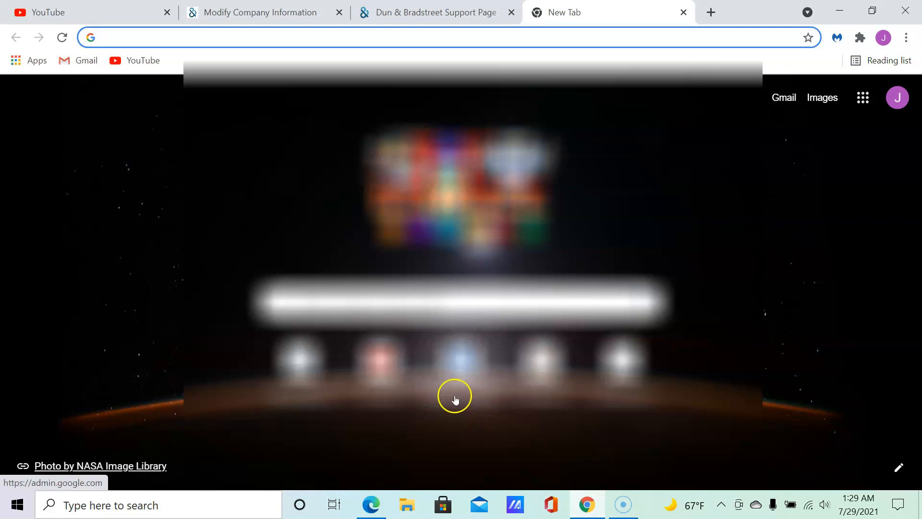
click(422, 12)
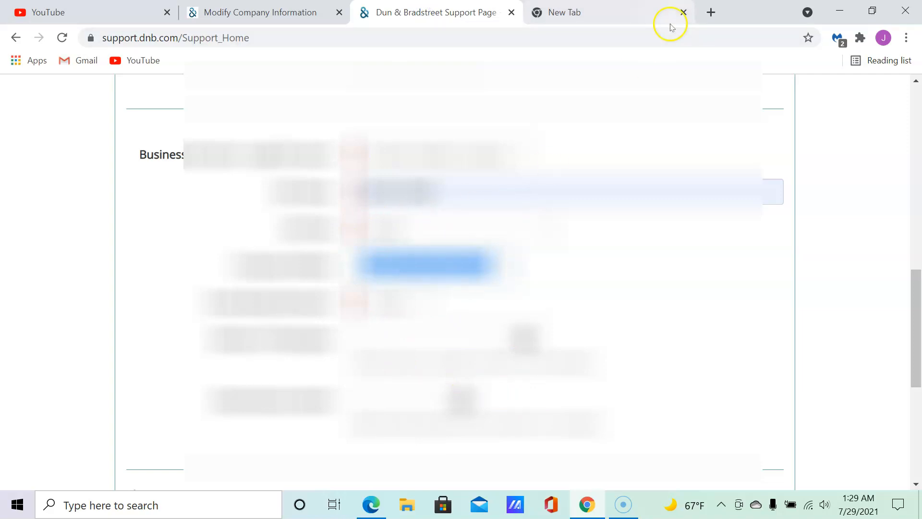
Close the empty tab and choose an option in the business details dropdown.
click(683, 14)
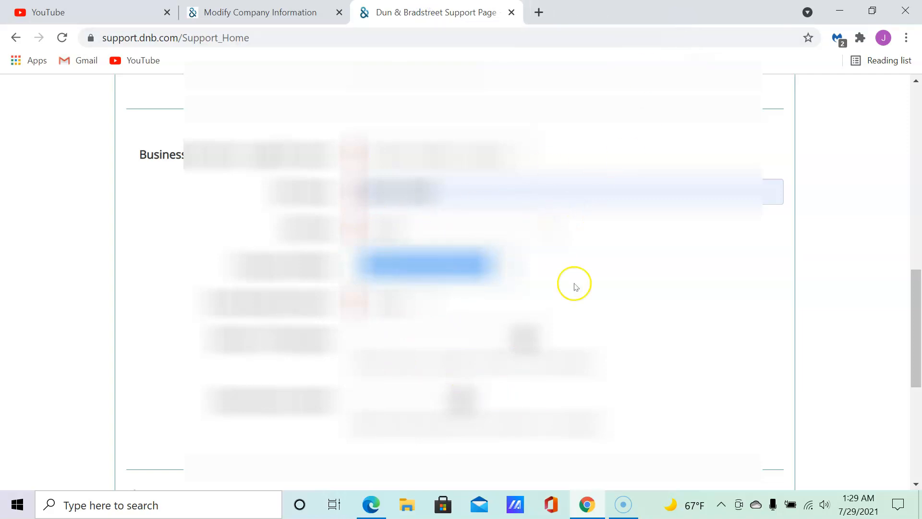
click(454, 308)
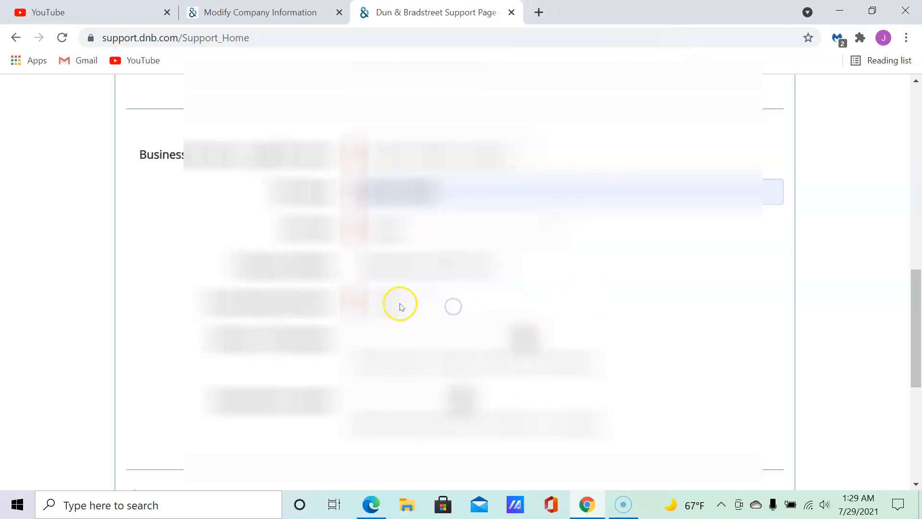
click(423, 301)
click(398, 352)
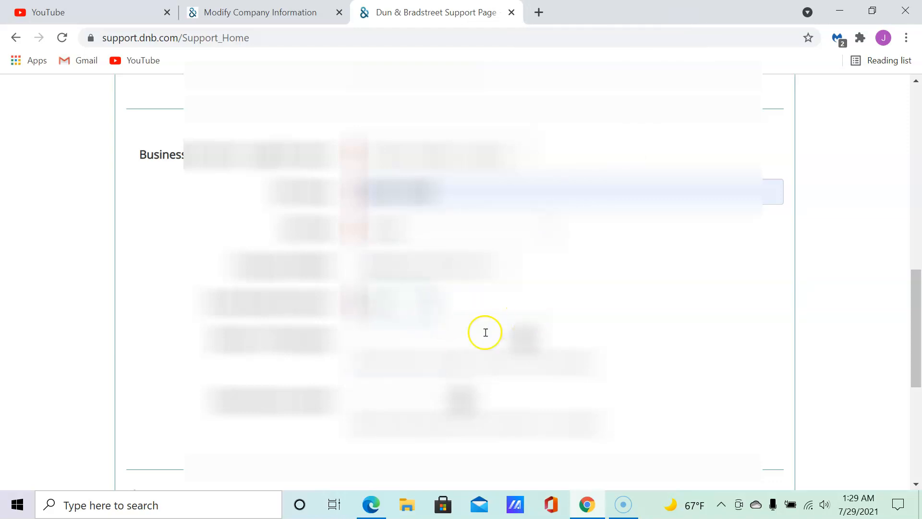
click(451, 339)
click(305, 372)
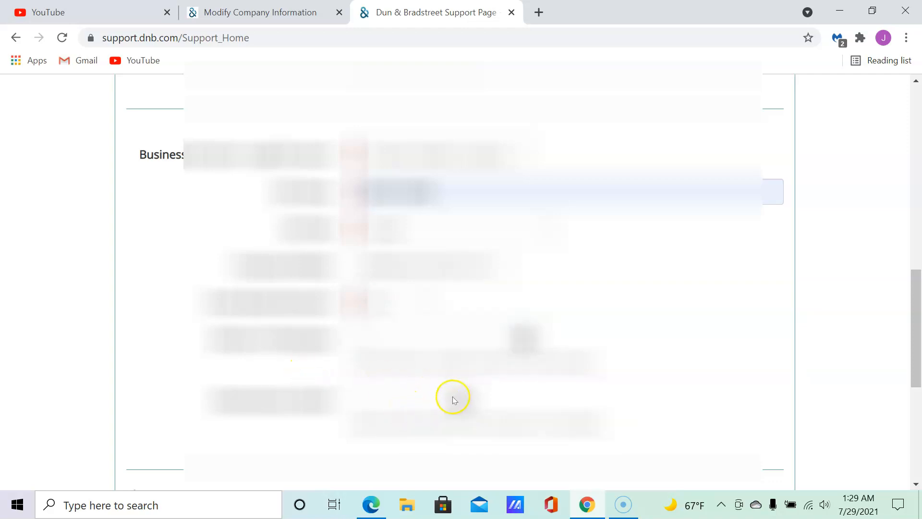
Pick the date from the calendar and scroll down to the Next button.
click(414, 391)
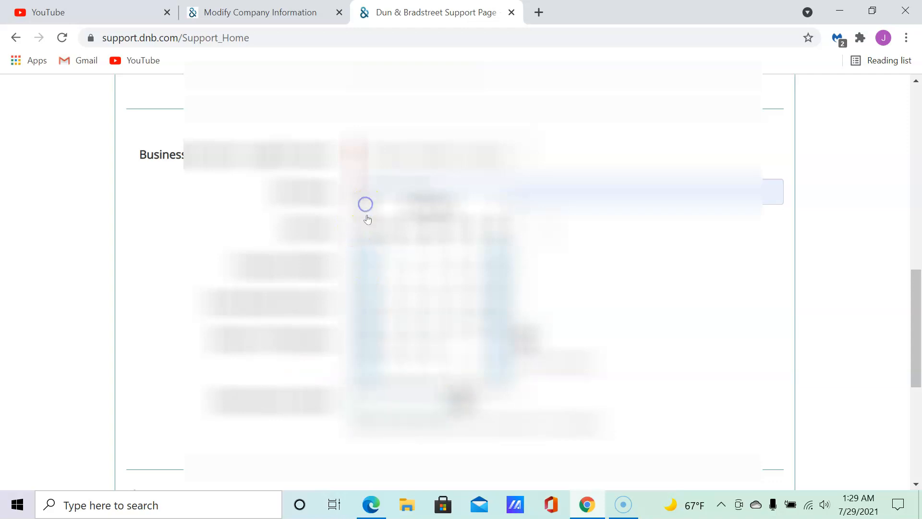
click(412, 260)
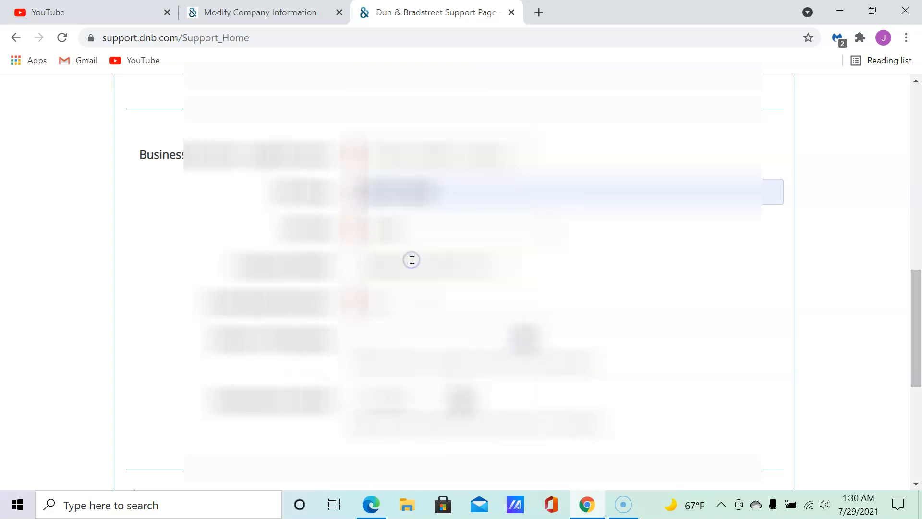
key(alt+p)
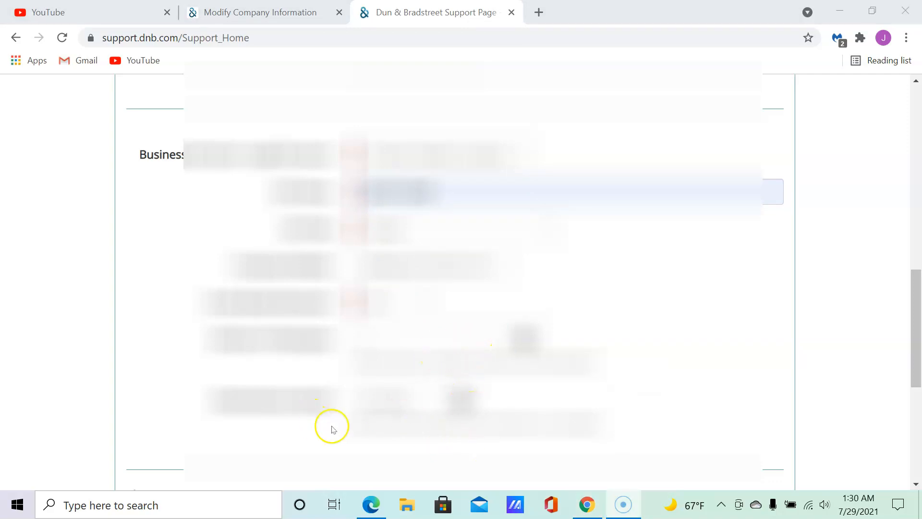
scroll(331, 426, down, 3)
scroll(325, 332, down, 2)
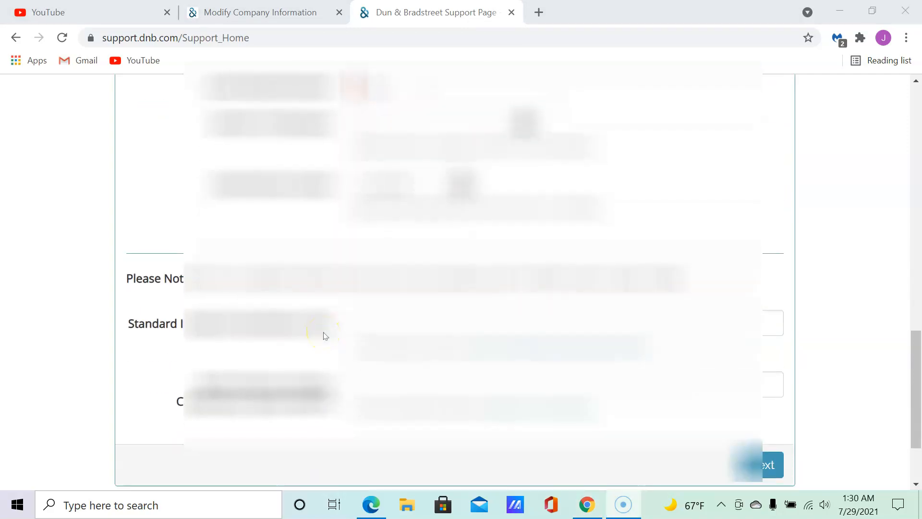
scroll(293, 310, down, 2)
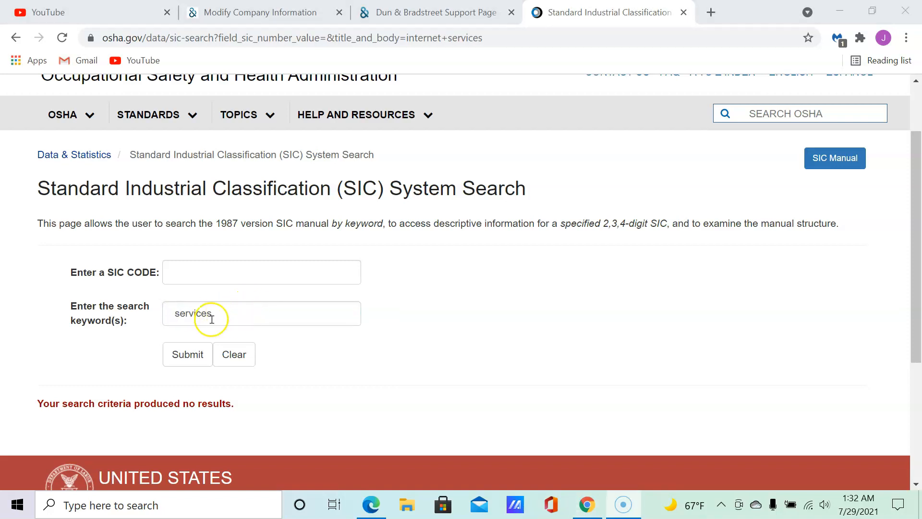
Replace the SIC search keywords with 'web consulting services' and run the search.
click(172, 316)
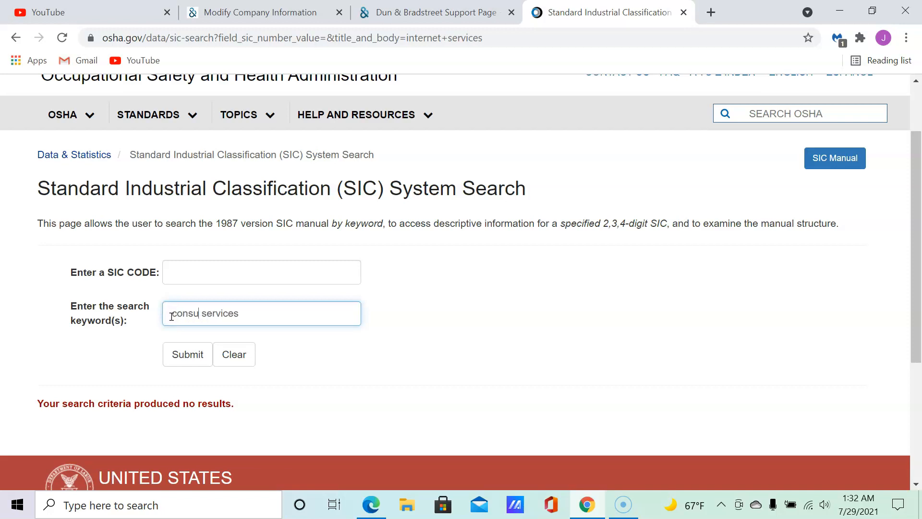
key(BackSpace)
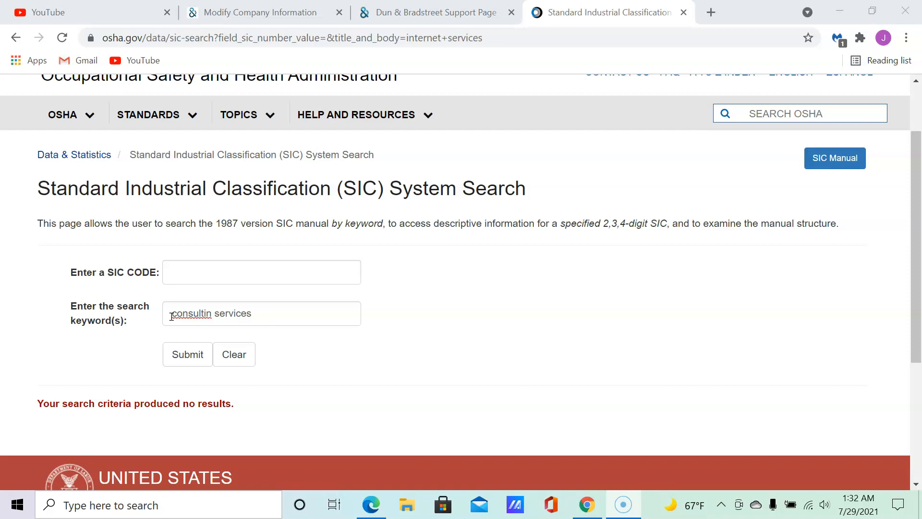
click(208, 317)
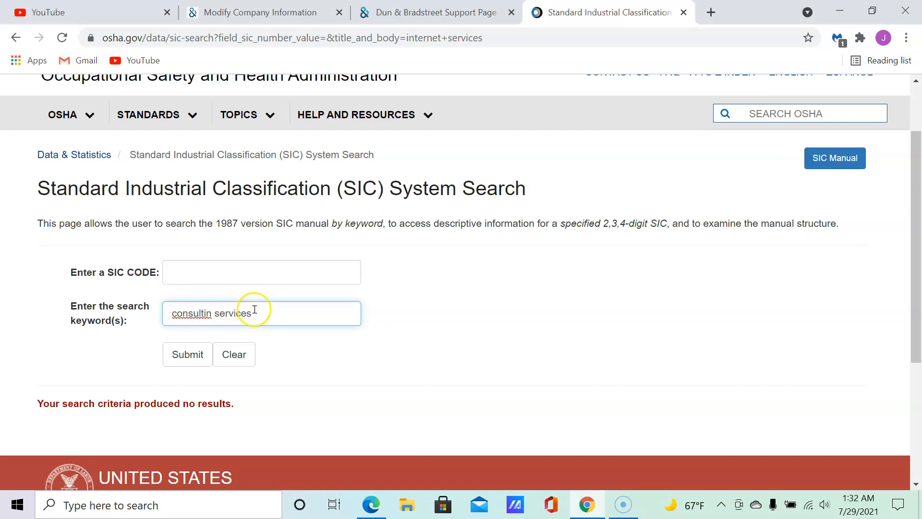
key(ctrl+a)
key(BackSpace)
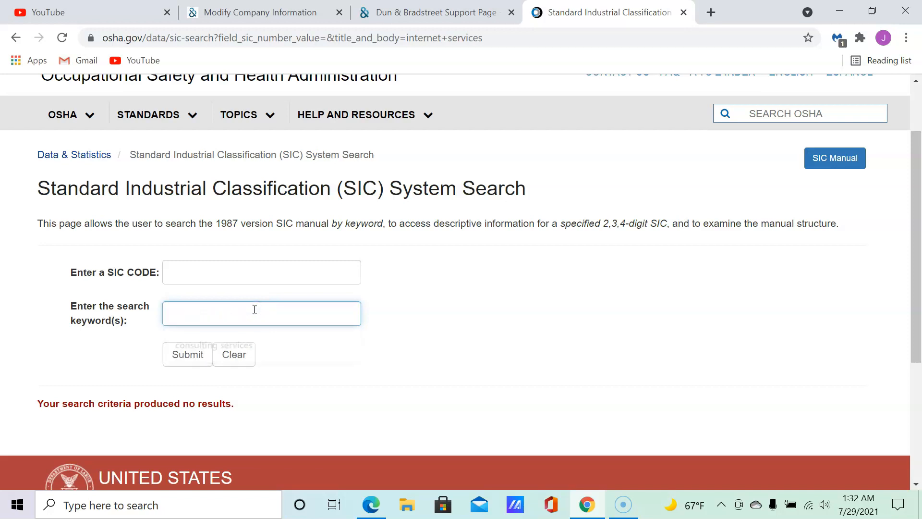
text(intern)
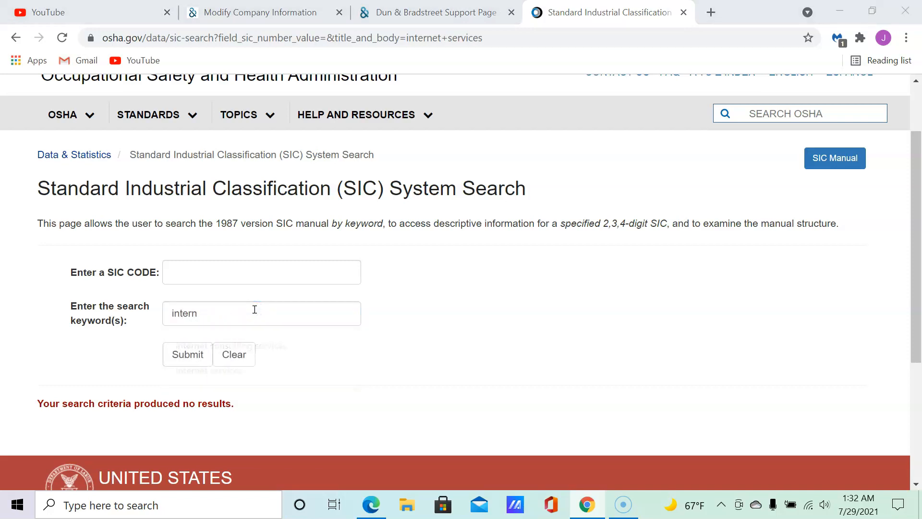
click(254, 310)
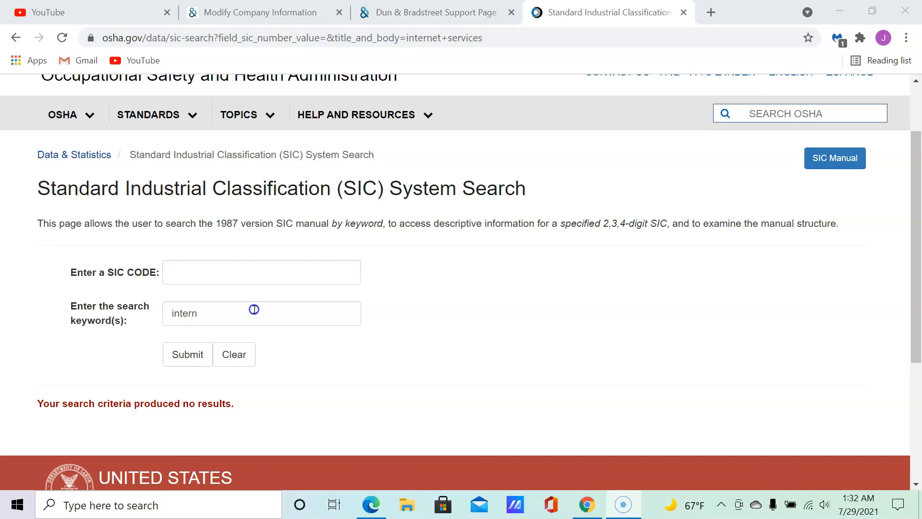
click(254, 309)
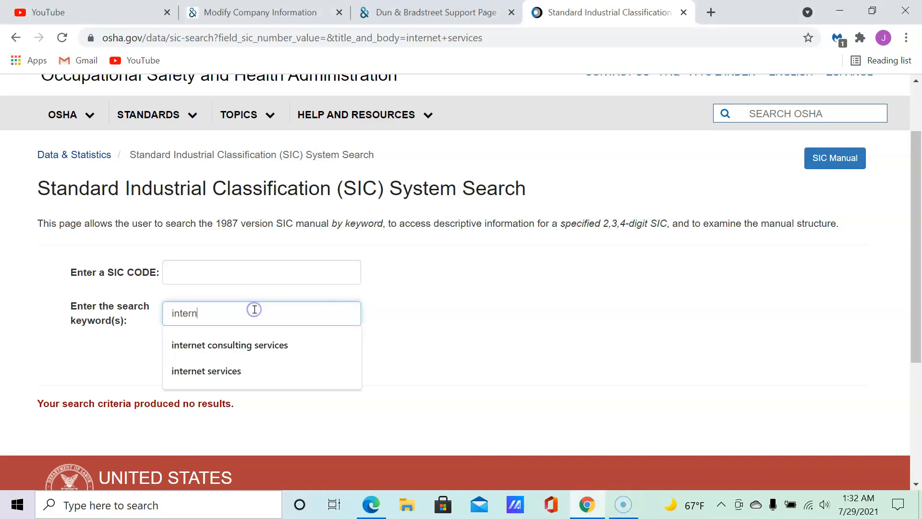
key(BackSpace)
key(BackSpace)
key(BackSpace)
key(BackSpace)
key(BackSpace)
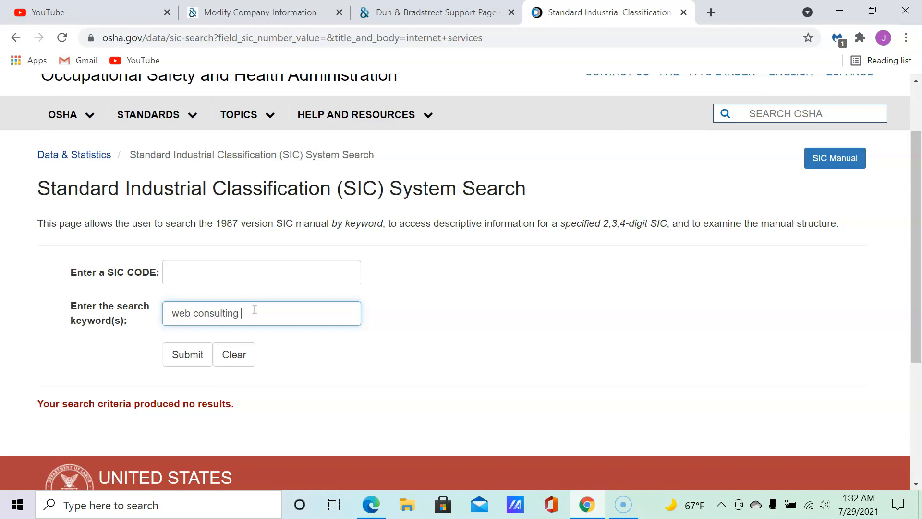
text(web consulting services)
key(Return)
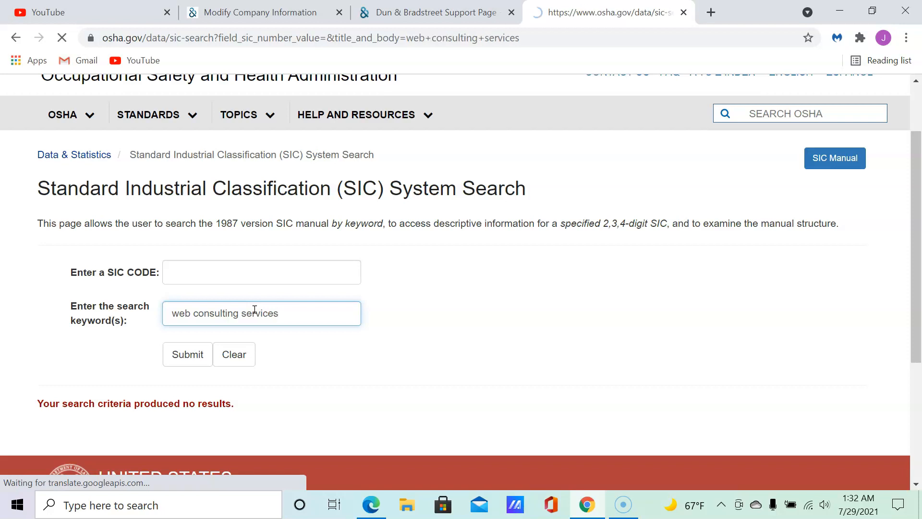
Remove 'web' and search 'consulting services', listing SIC codes 8742, 8748 and 8999.
scroll(295, 353, down, 3)
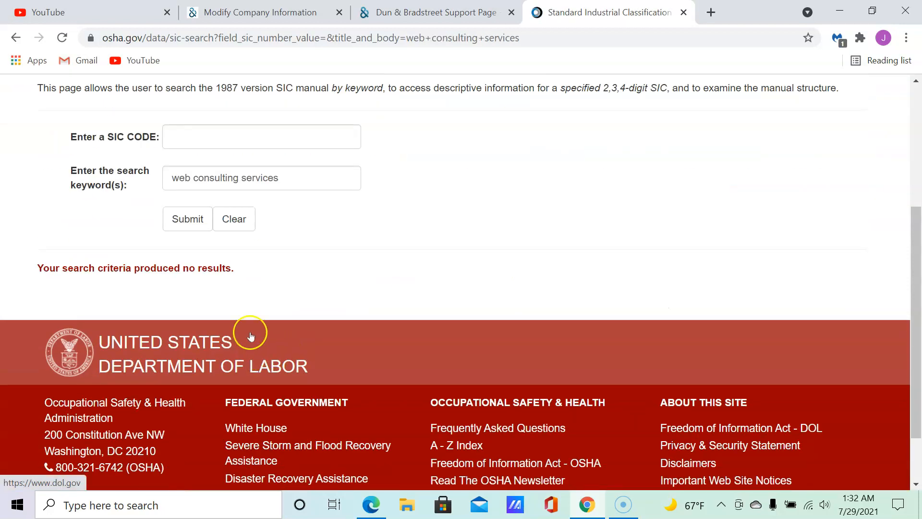
scroll(249, 332, up, 1)
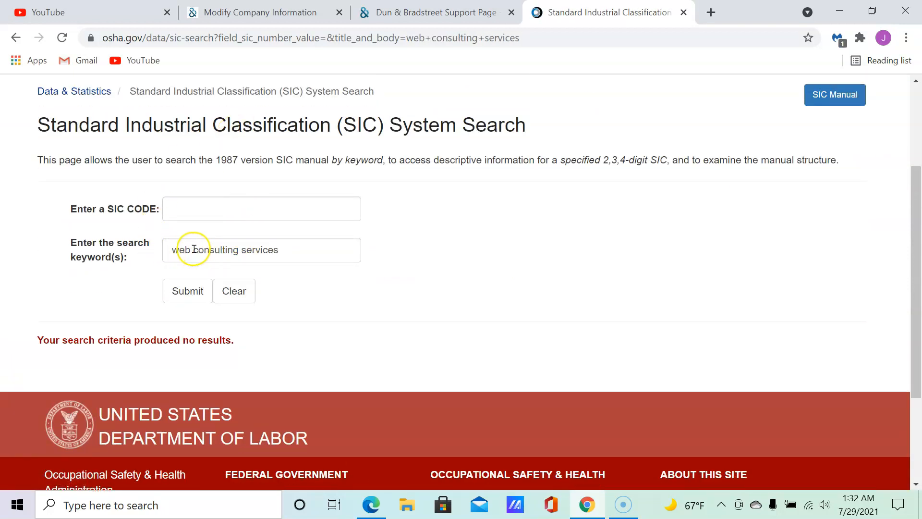
drag(193, 249, 163, 249)
key(BackSpace)
click(188, 291)
scroll(268, 330, down, 4)
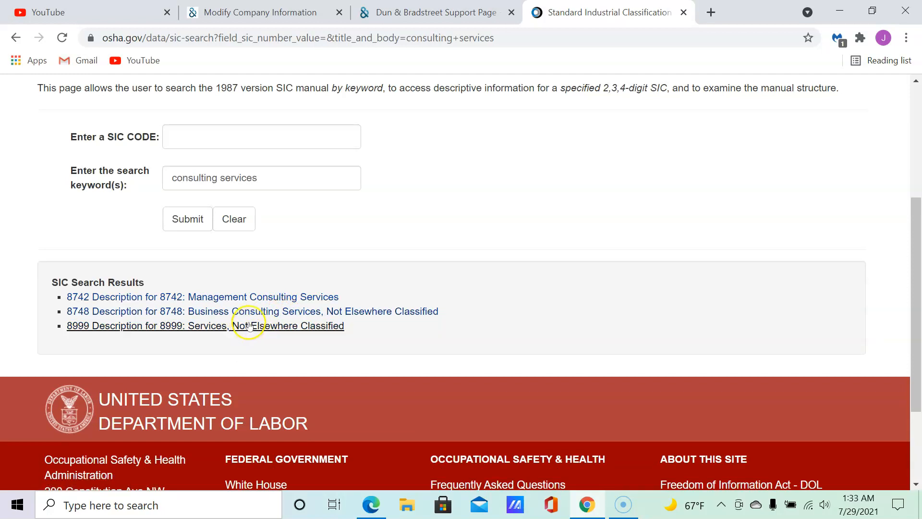
click(260, 312)
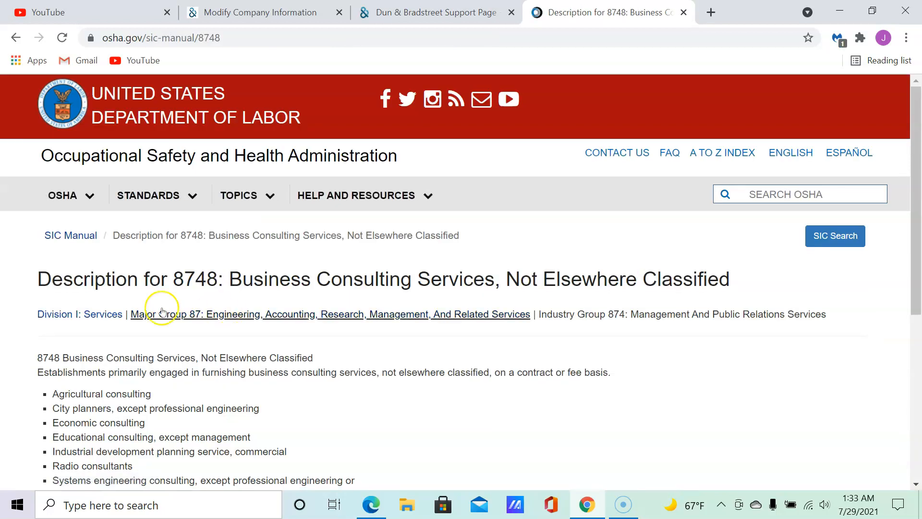
scroll(102, 314, down, 1)
scroll(102, 314, down, 1)
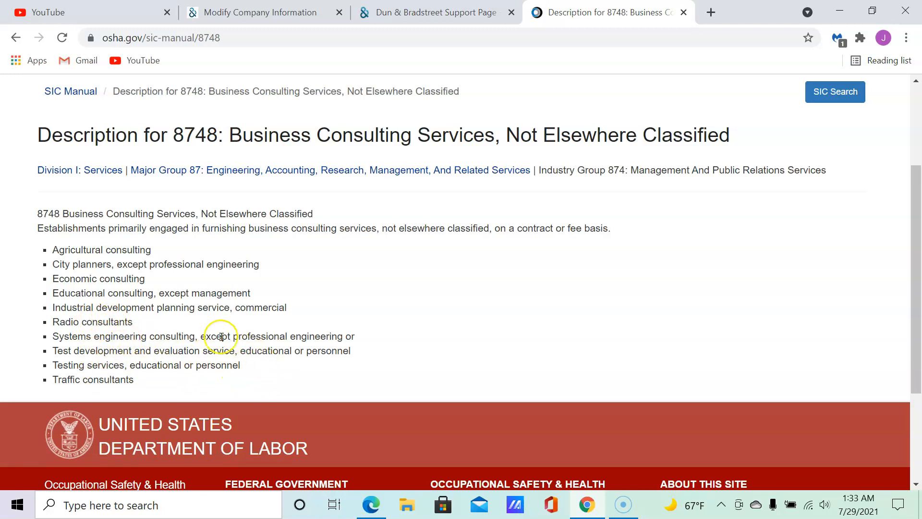
scroll(196, 304, up, 3)
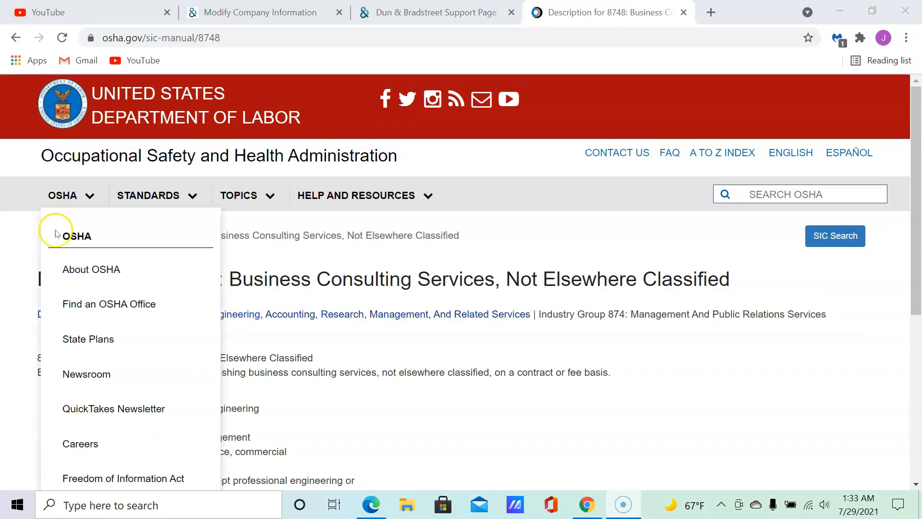
click(14, 35)
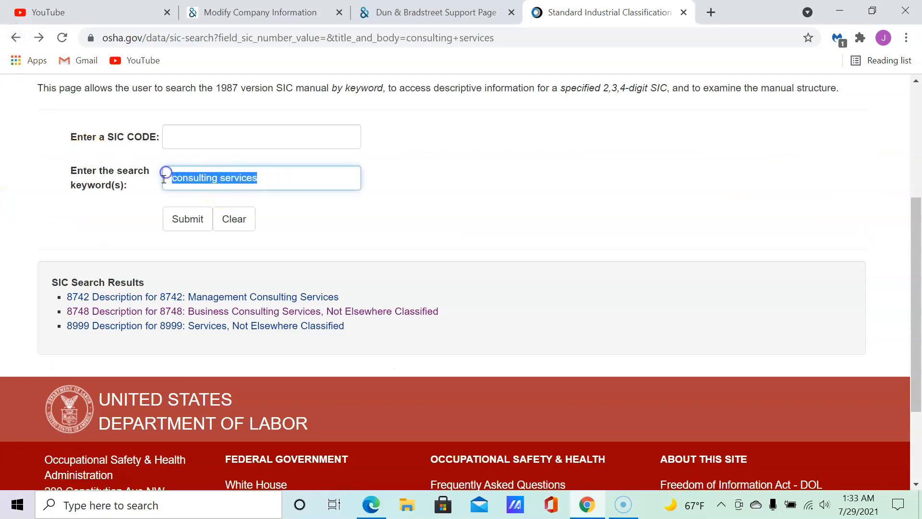
Run SIC keyword searches for 'youtube' and then 'web', reviewing the results.
text(youtube)
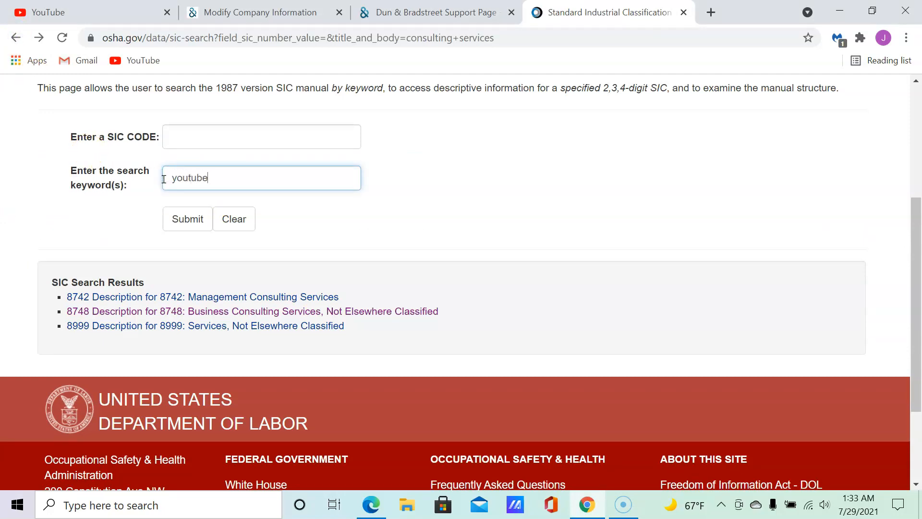
click(186, 217)
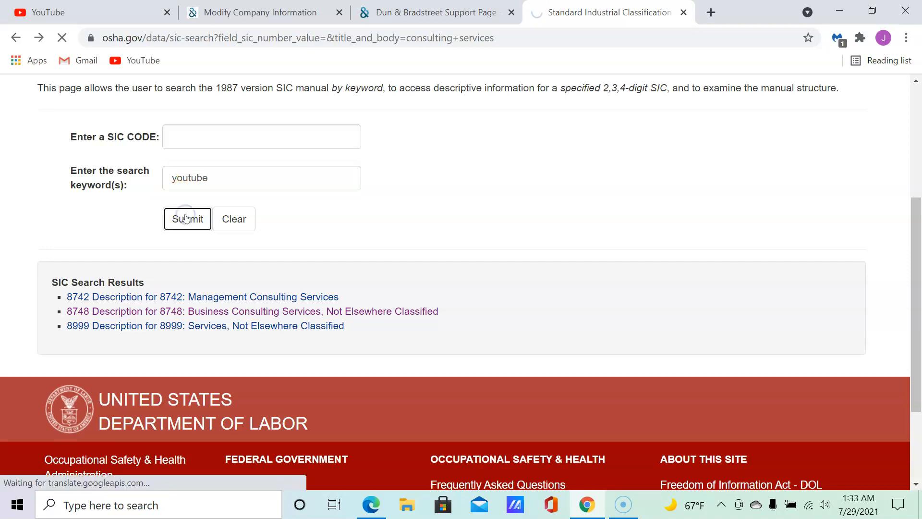
scroll(215, 262, down, 1)
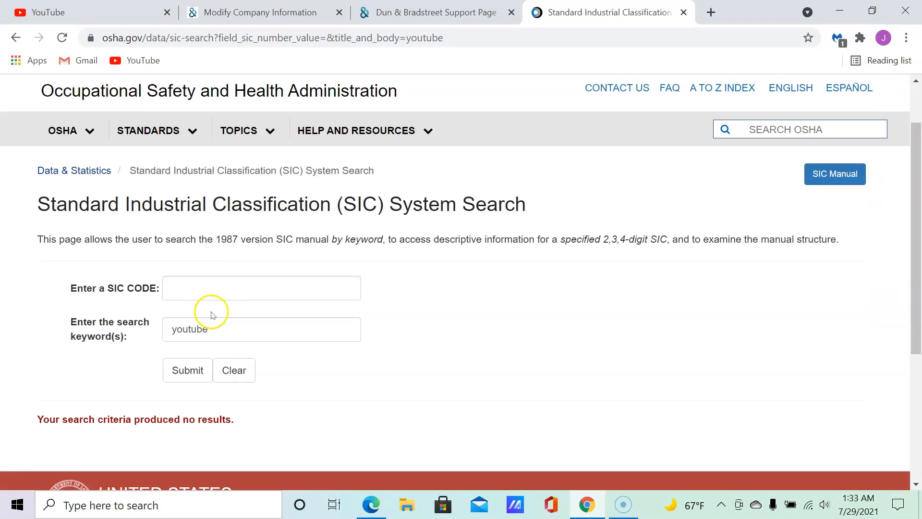
click(223, 329)
key(BackSpace)
key(BackSpace)
key(BackSpace)
key(BackSpace)
key(BackSpace)
key(BackSpace)
key(BackSpace)
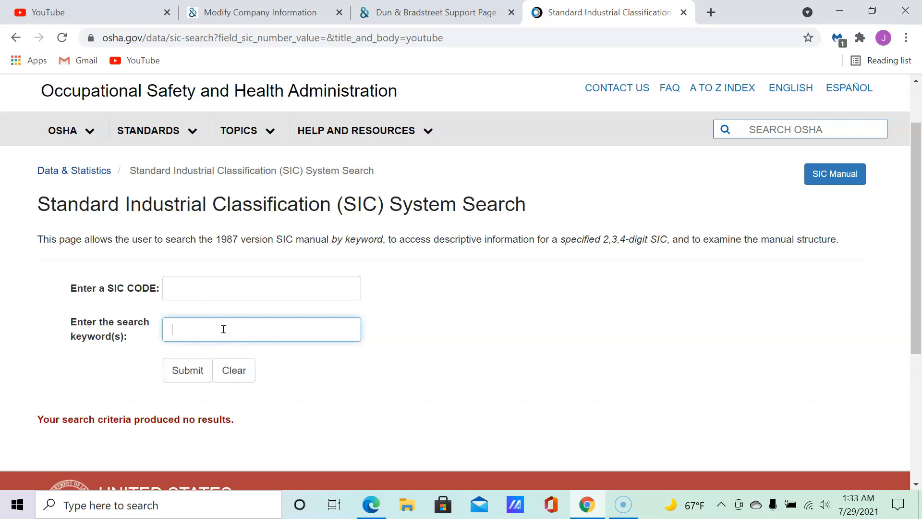
text(web)
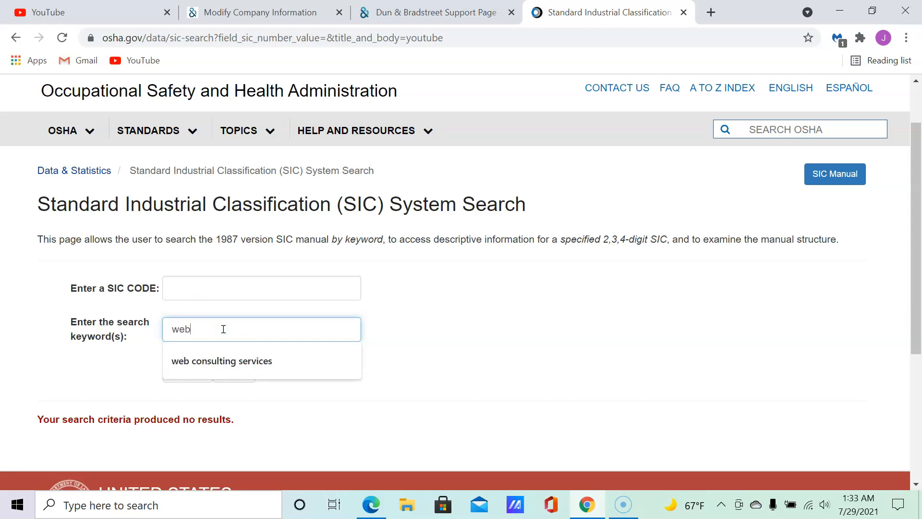
click(111, 381)
scroll(115, 384, down, 1)
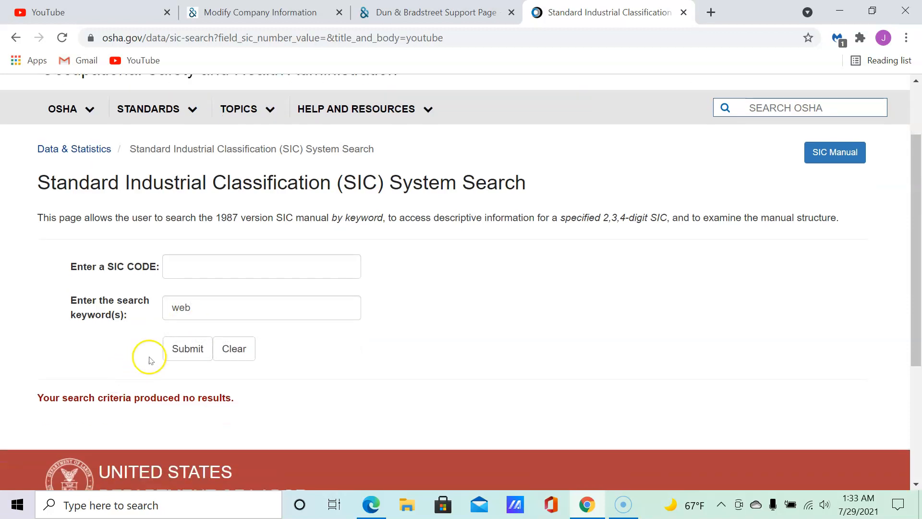
click(185, 347)
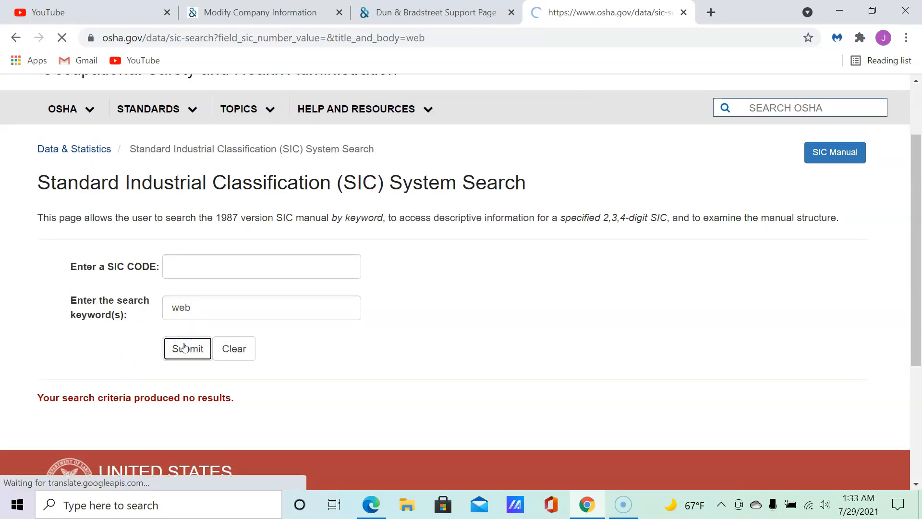
scroll(212, 334, down, 2)
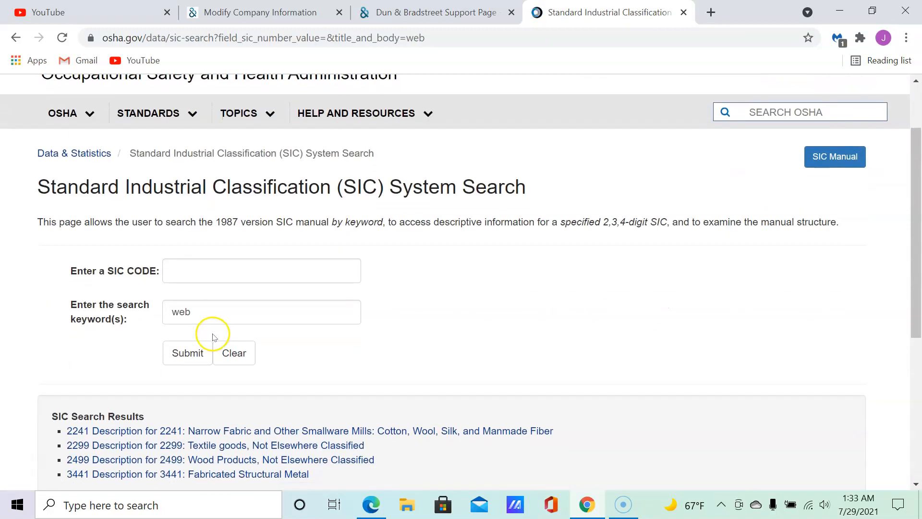
scroll(215, 338, down, 1)
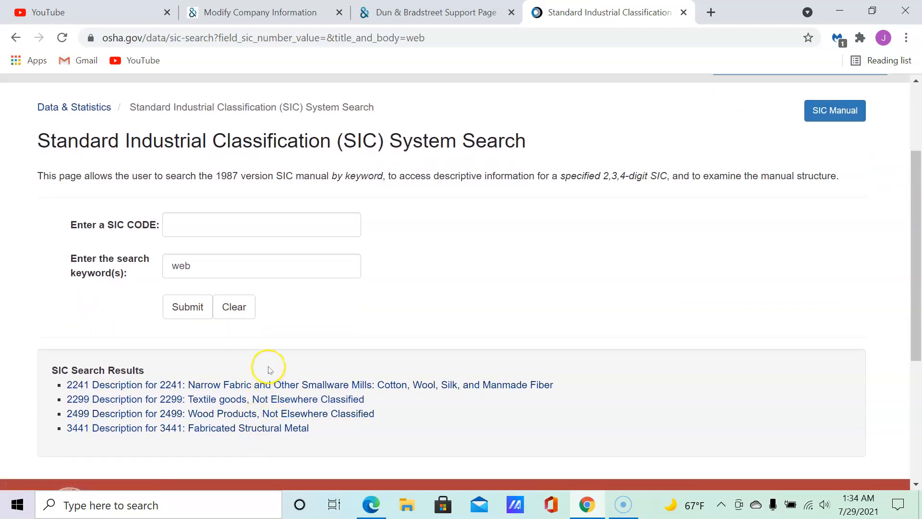
Replace the keyword 'web' with 'services' and submit the SIC search.
click(197, 265)
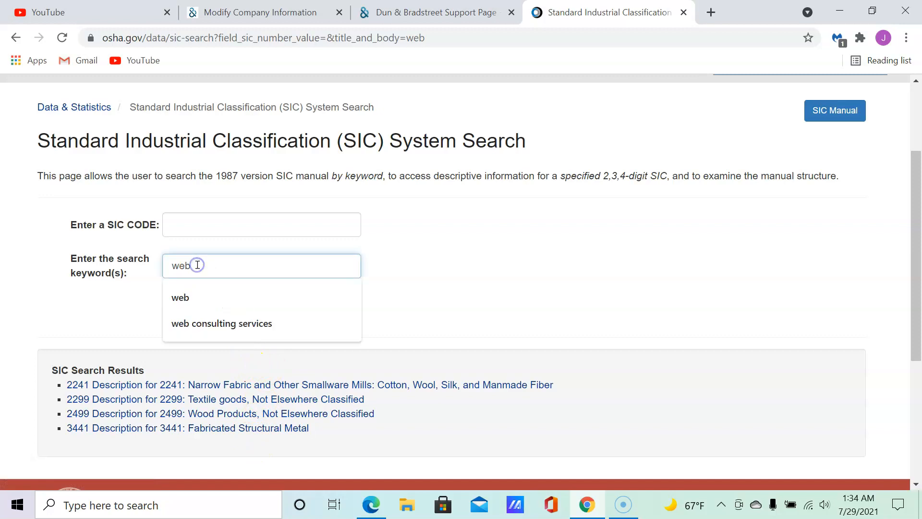
key(BackSpace)
key(BackSpace)
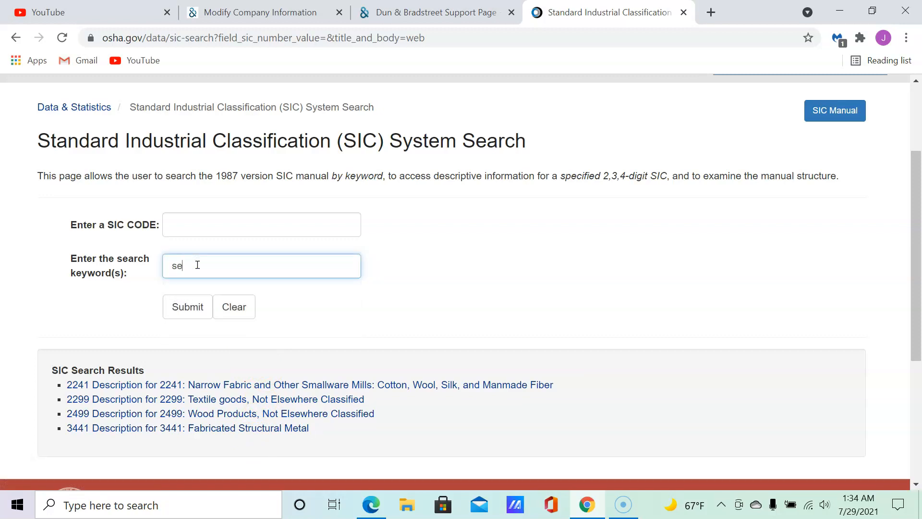
text(services)
click(187, 307)
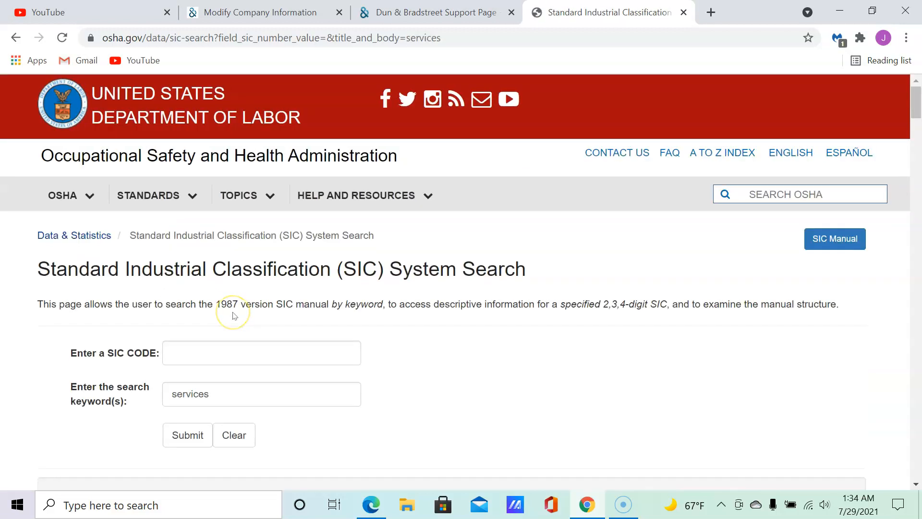
Scroll the 'services' SIC results down to the 7300s business services, then return to the D&B form.
scroll(234, 319, down, 3)
scroll(234, 319, down, 6)
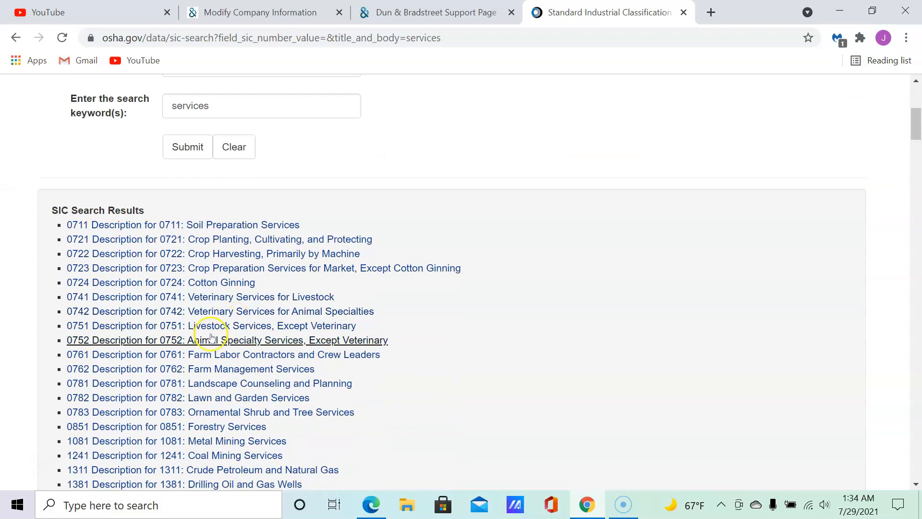
scroll(249, 184, down, 5)
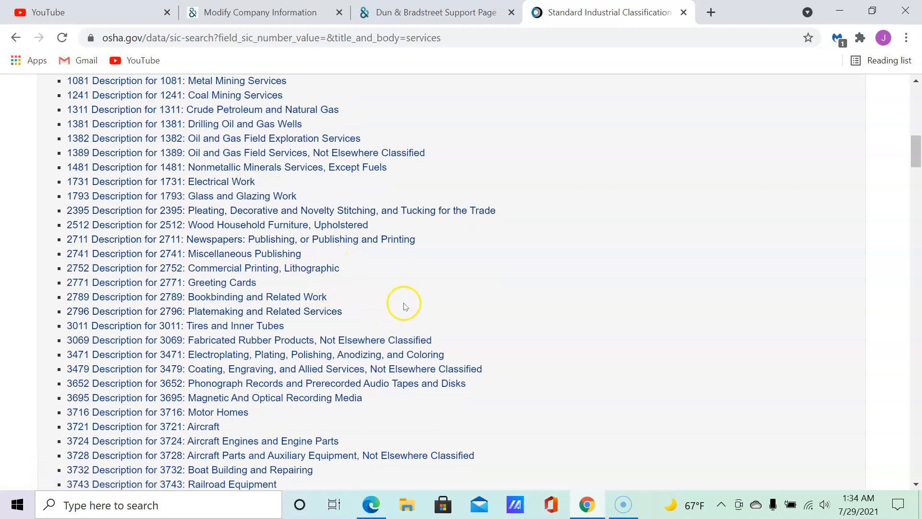
scroll(405, 306, down, 6)
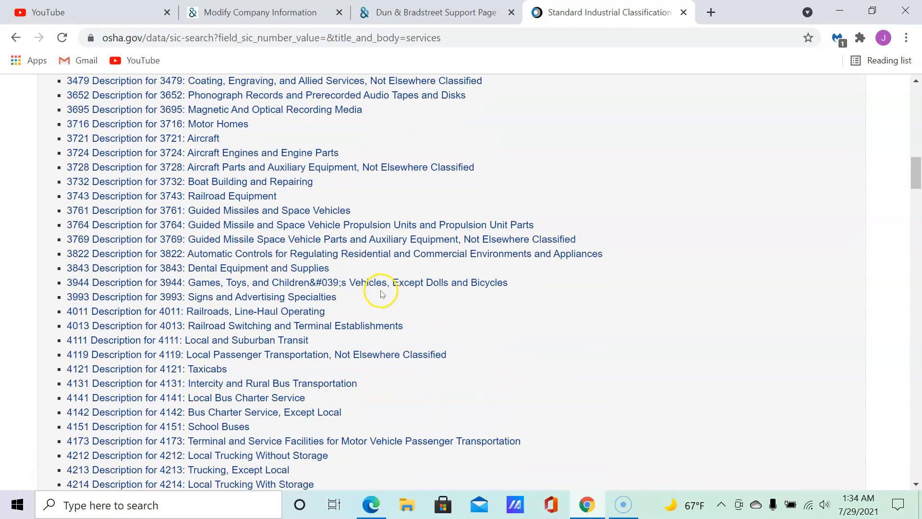
scroll(370, 293, down, 10)
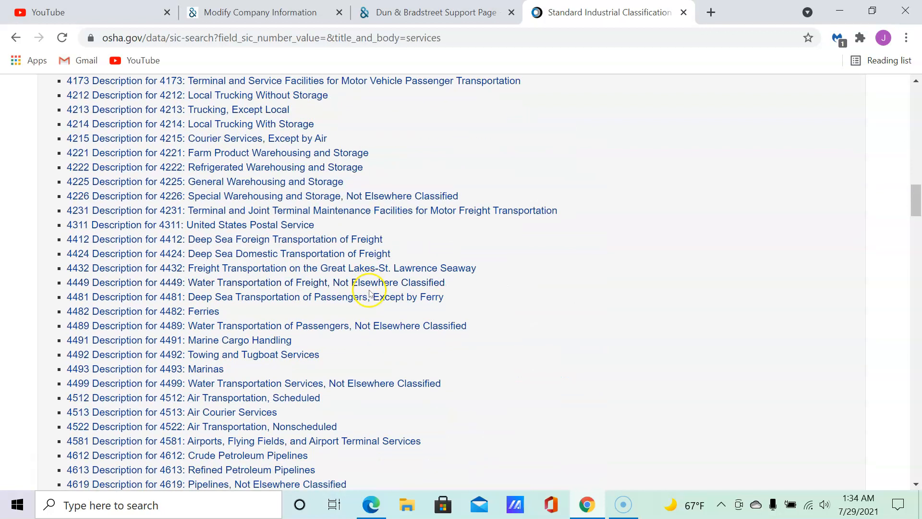
scroll(370, 293, down, 14)
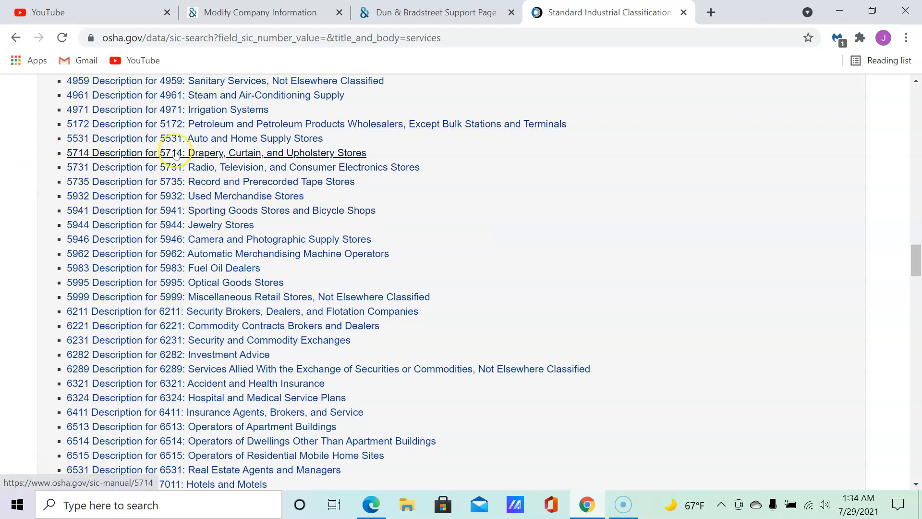
scroll(239, 138, down, 5)
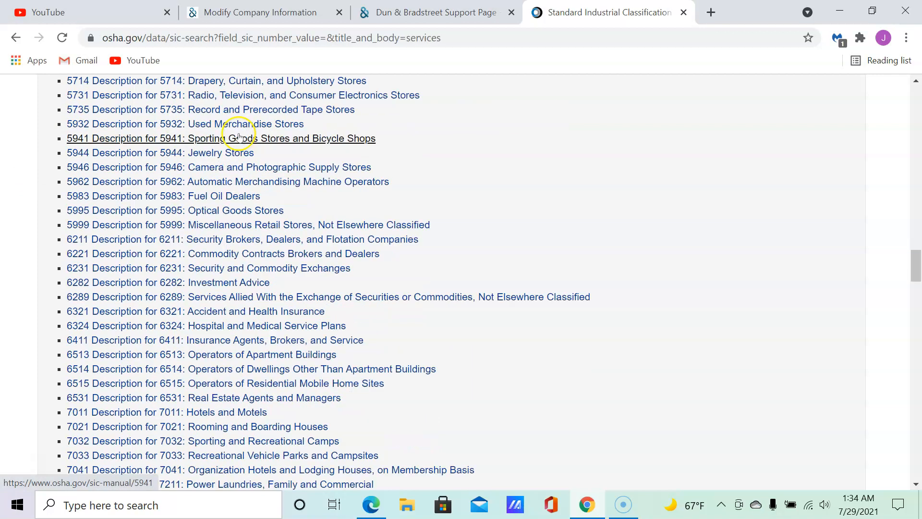
scroll(240, 145, down, 10)
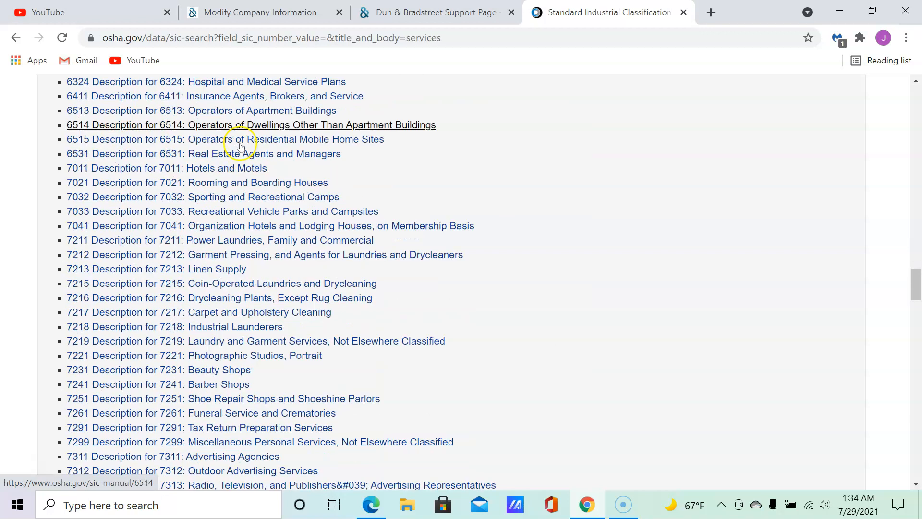
scroll(240, 146, down, 2)
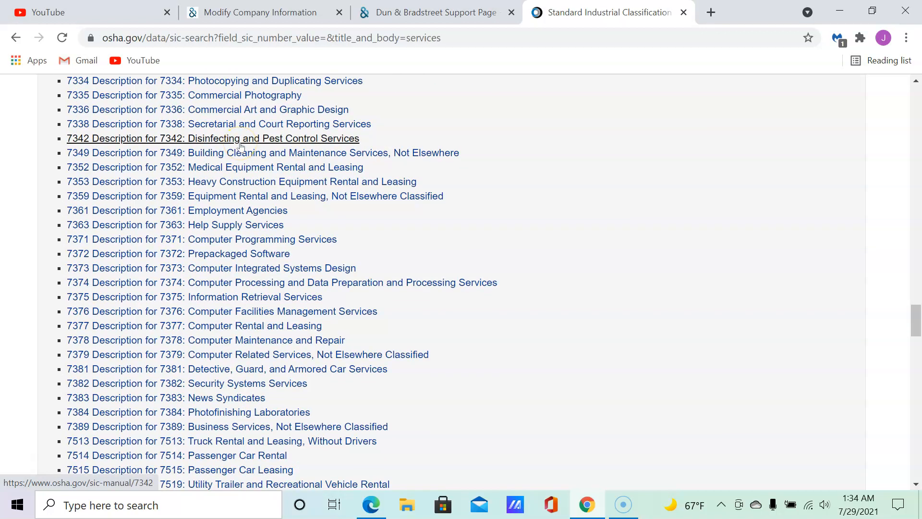
scroll(241, 145, down, 3)
scroll(247, 150, up, 1)
click(408, 12)
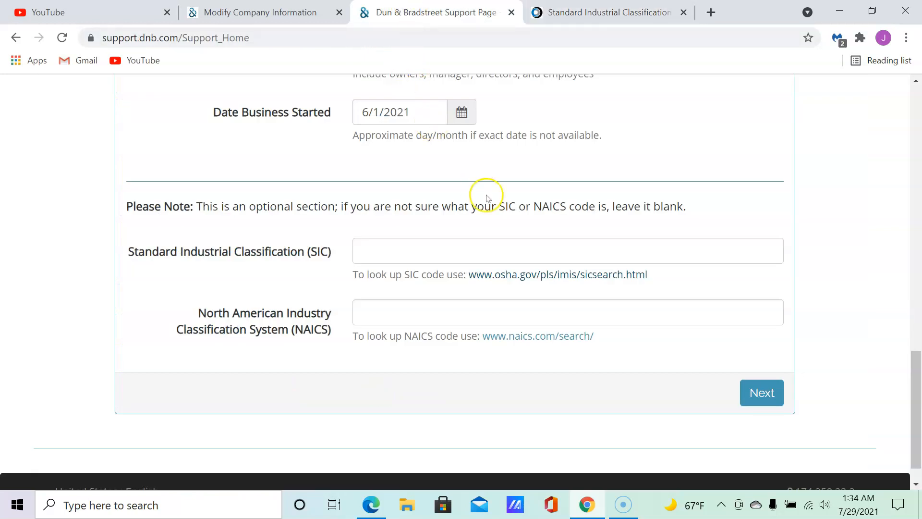
right_click(532, 338)
click(568, 347)
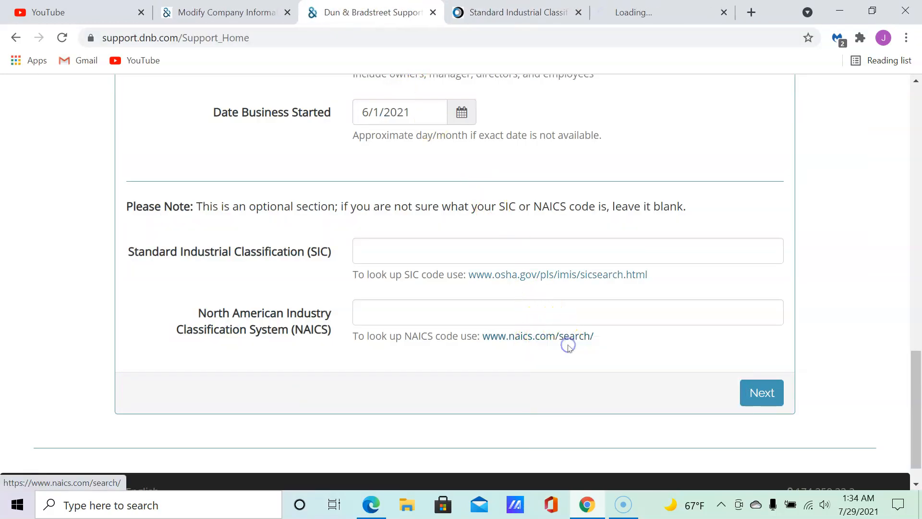
click(624, 12)
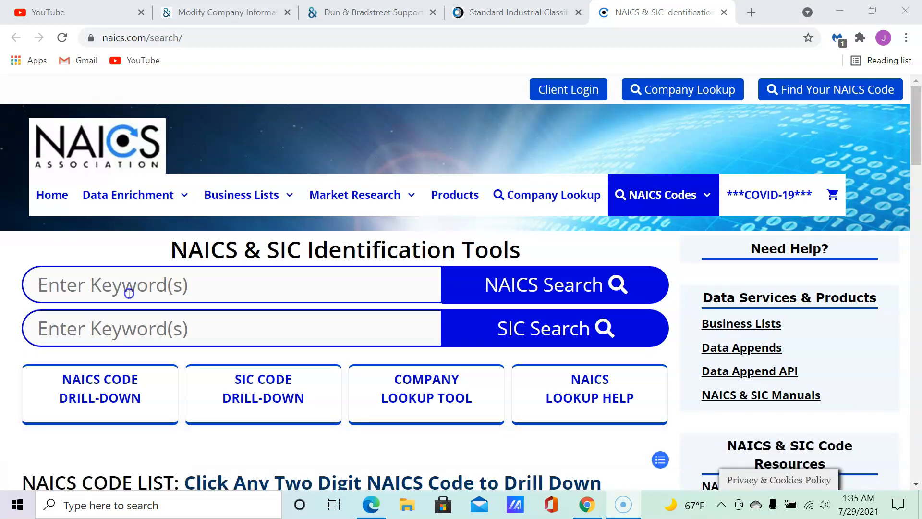
Run a NAICS search for 'web consulting services' and scroll through the matches like 541611 and 541618.
click(130, 294)
text(web consulting services)
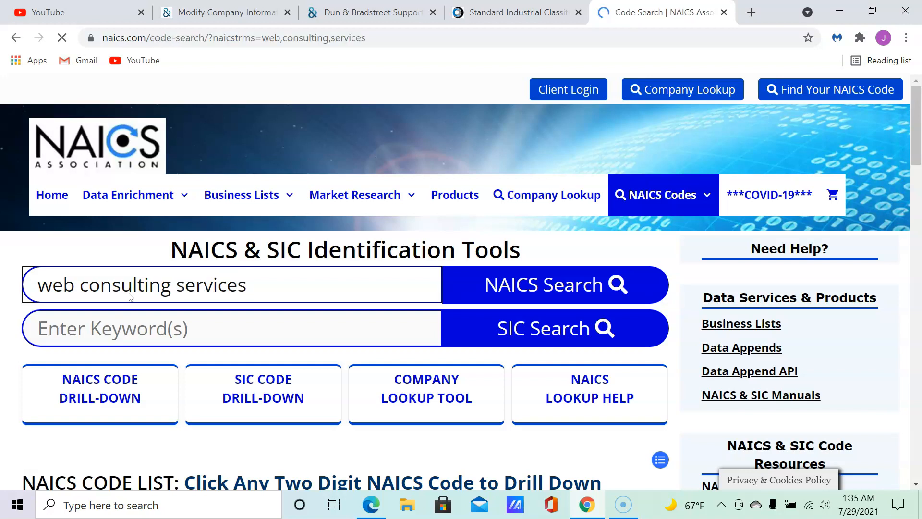
scroll(298, 274, down, 3)
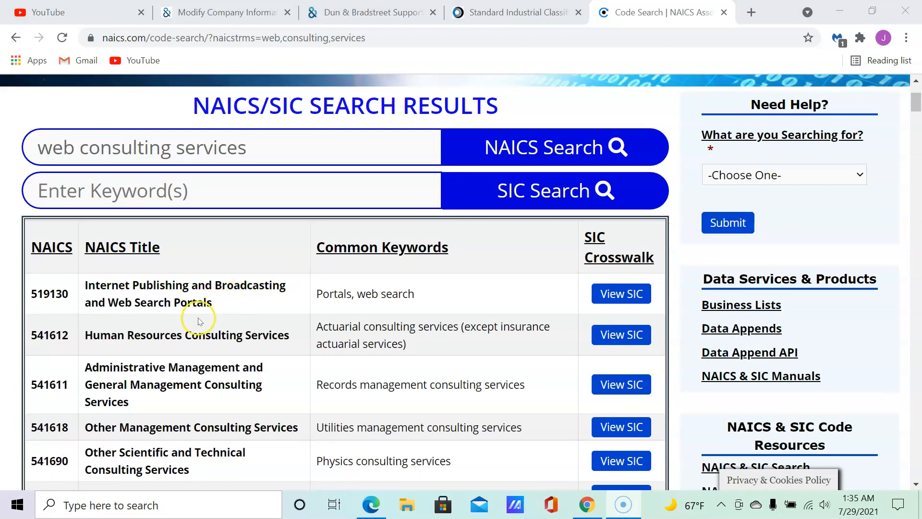
scroll(200, 322, down, 3)
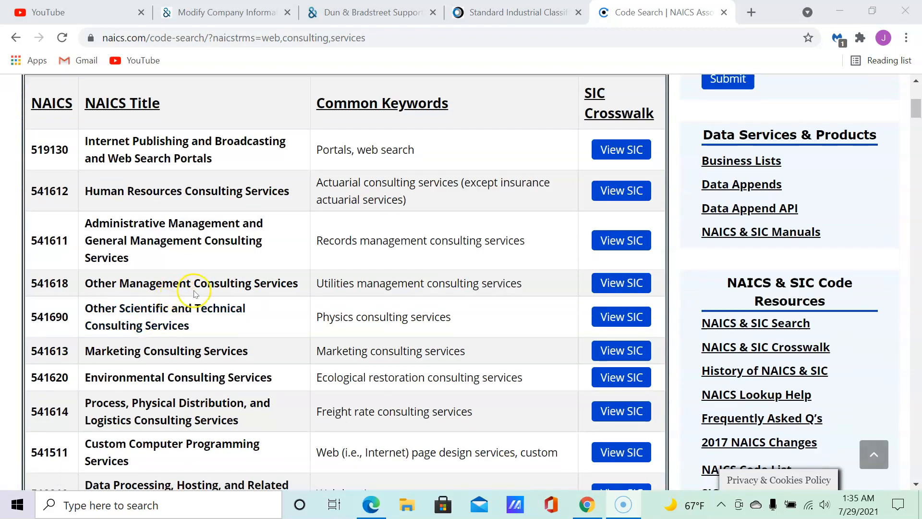
Open 541618 Other Management Consulting Services, dismiss the tab tip, and read its description.
click(165, 283)
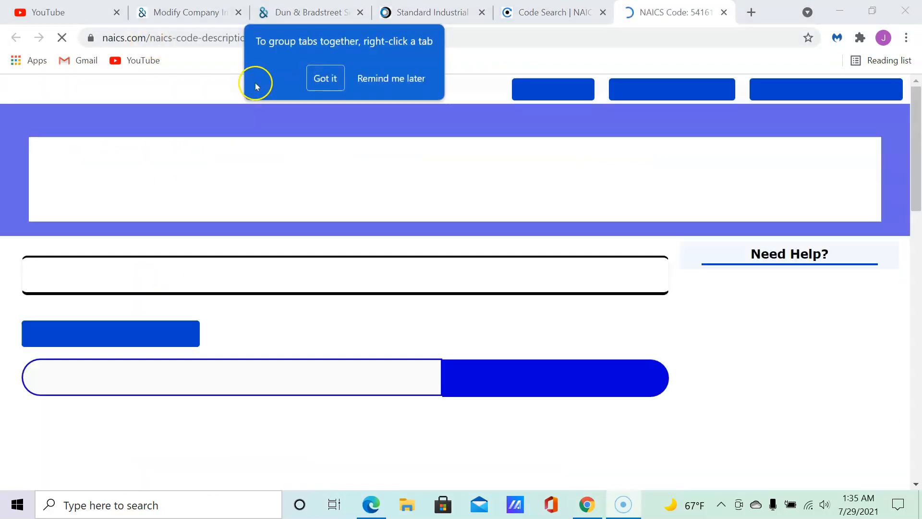
click(329, 85)
scroll(214, 303, down, 3)
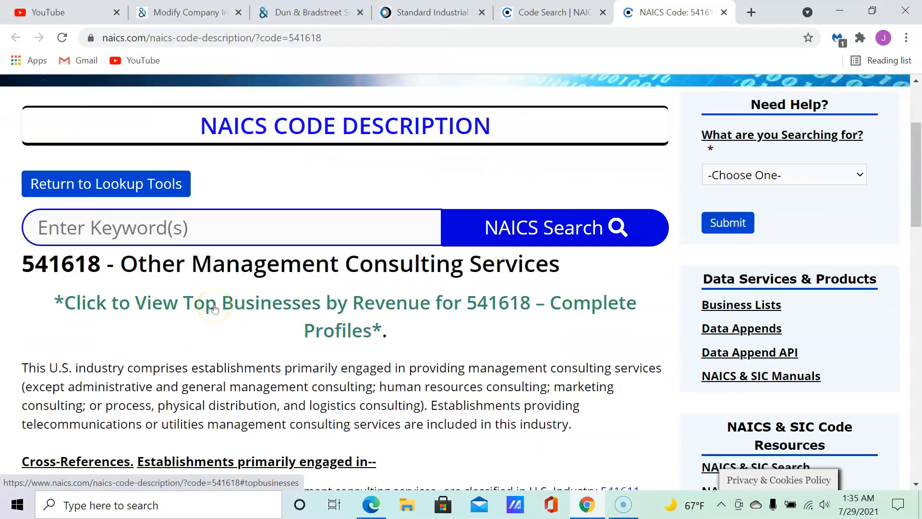
scroll(224, 295, down, 1)
scroll(393, 261, down, 2)
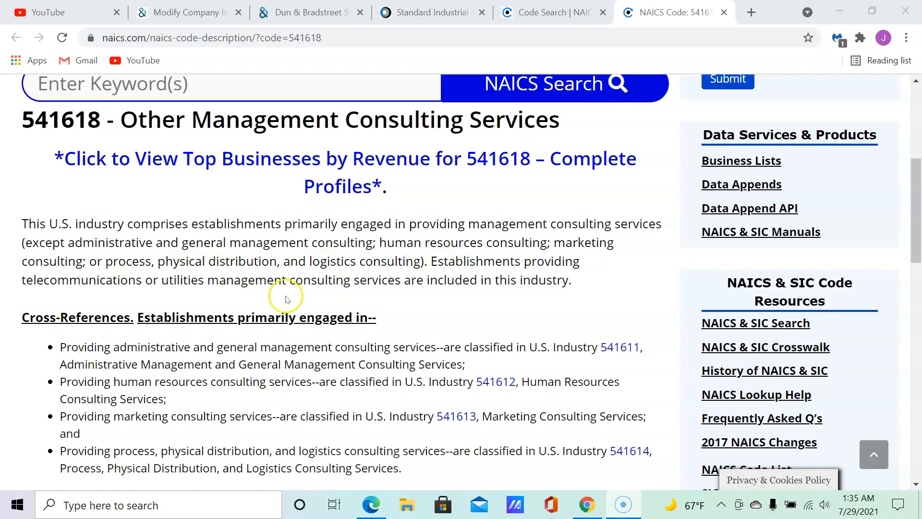
scroll(136, 296, down, 3)
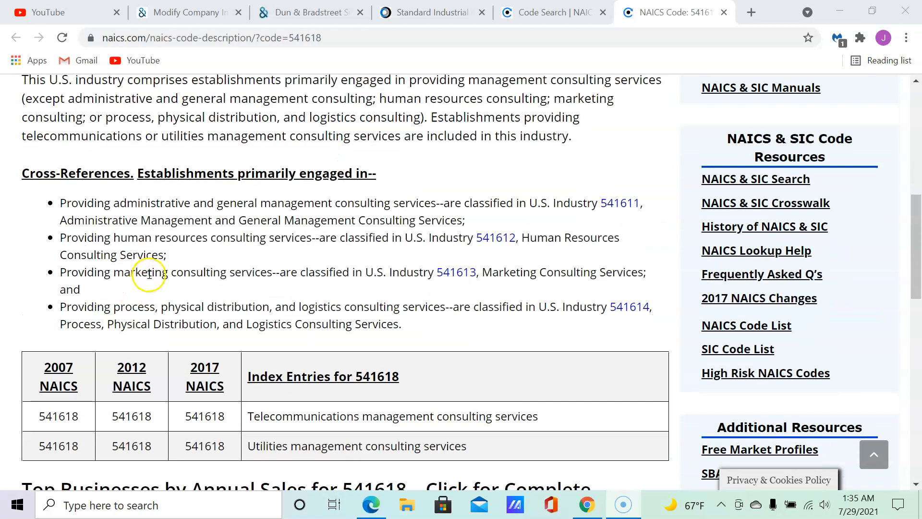
scroll(149, 260, down, 1)
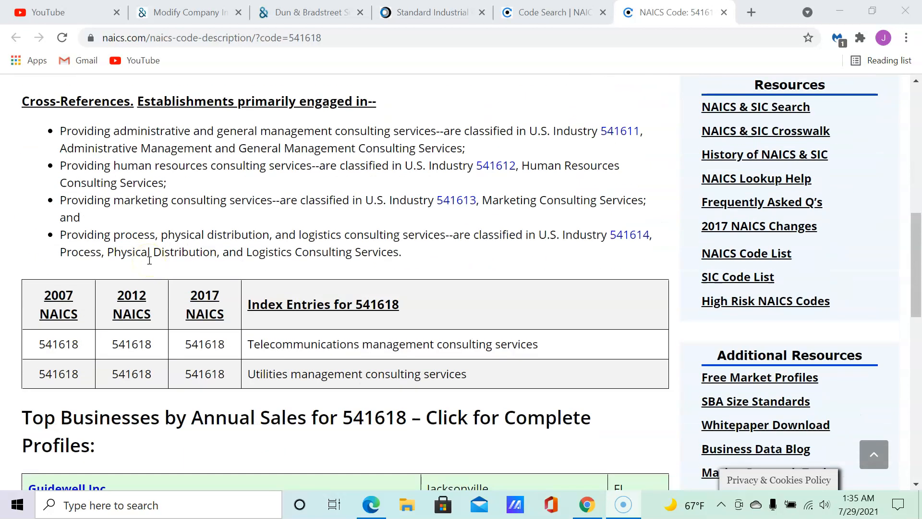
scroll(150, 260, up, 1)
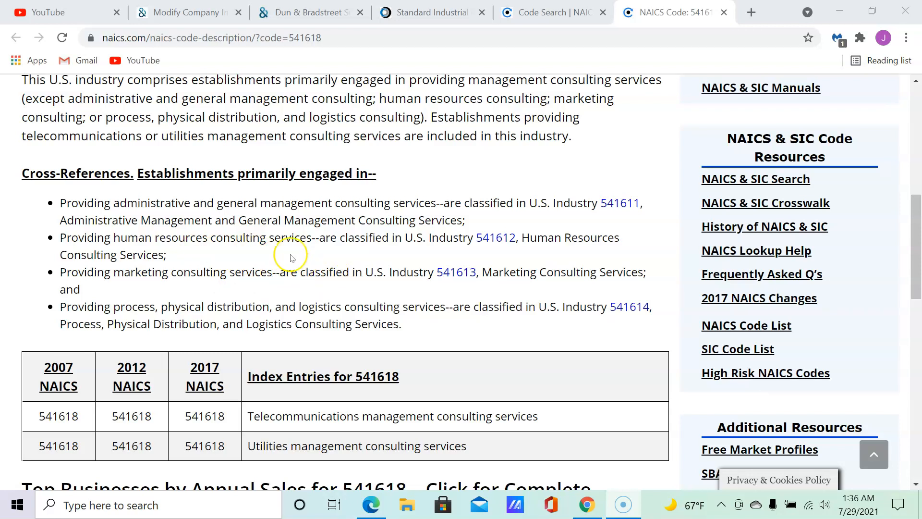
scroll(277, 242, up, 1)
scroll(277, 241, up, 2)
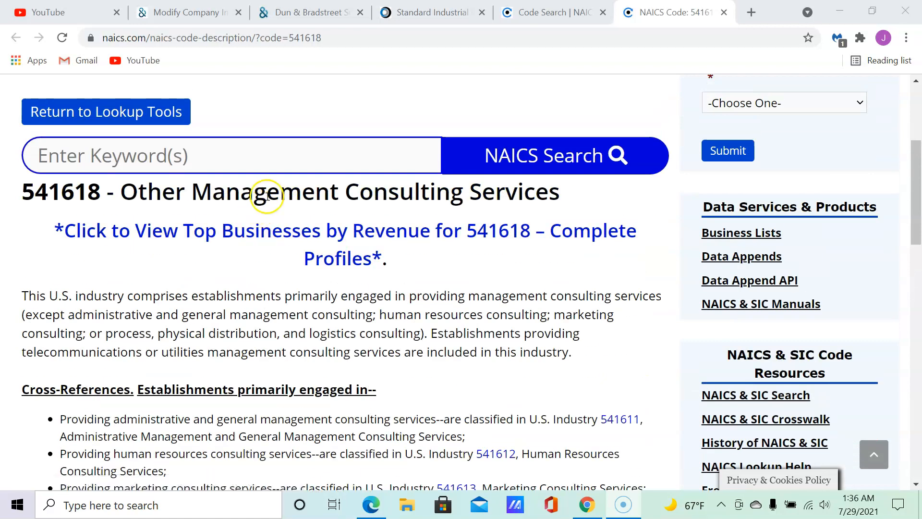
scroll(420, 213, down, 3)
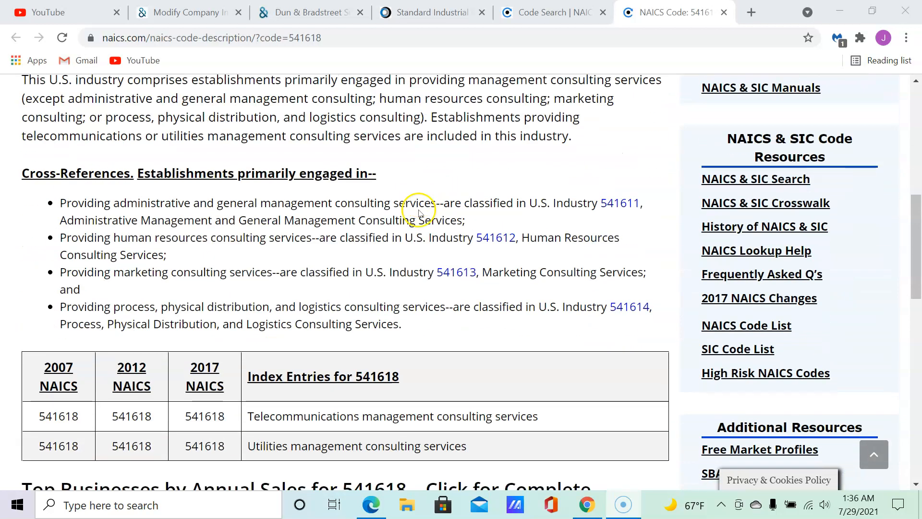
Open the 541613 Marketing Consulting Services entry and read through its description.
click(452, 278)
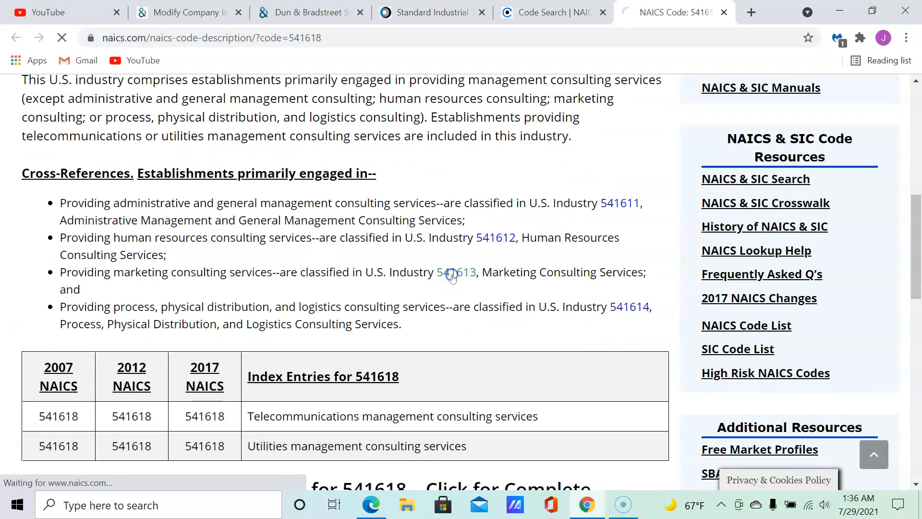
scroll(300, 277, down, 5)
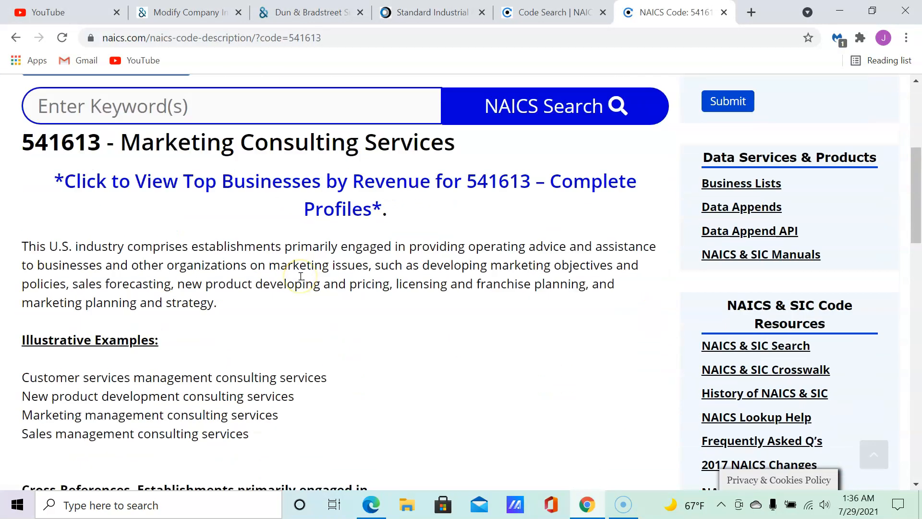
scroll(302, 279, down, 1)
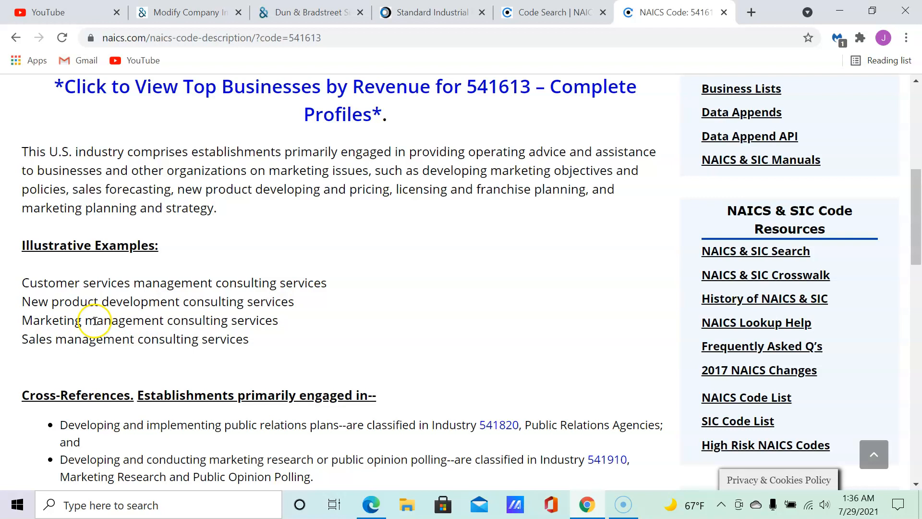
scroll(156, 274, down, 2)
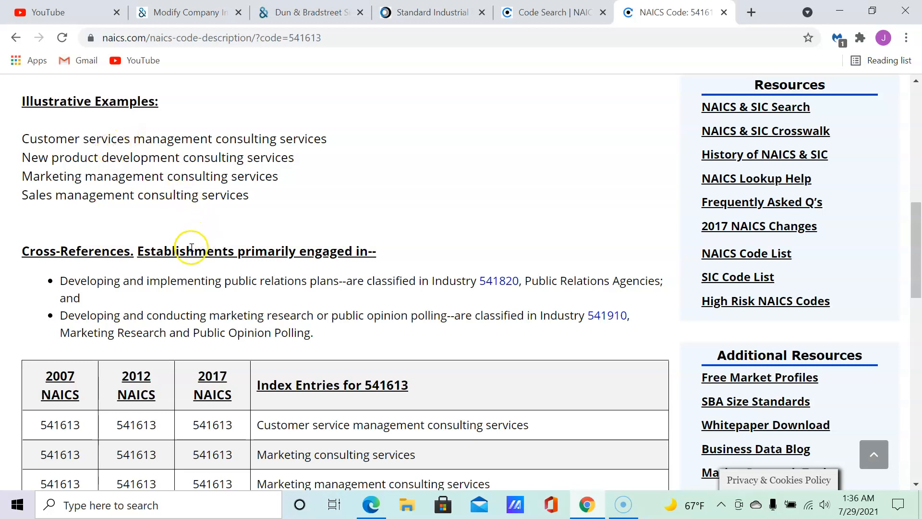
scroll(234, 236, down, 2)
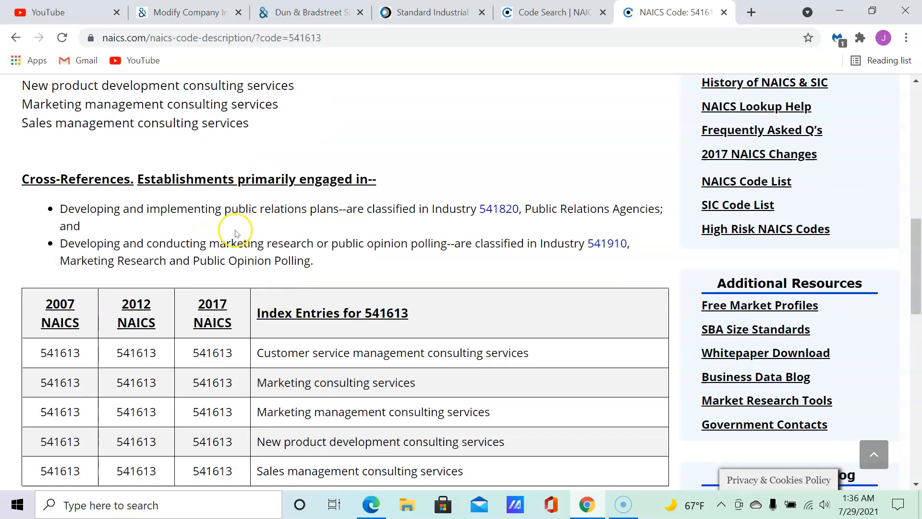
scroll(230, 236, down, 1)
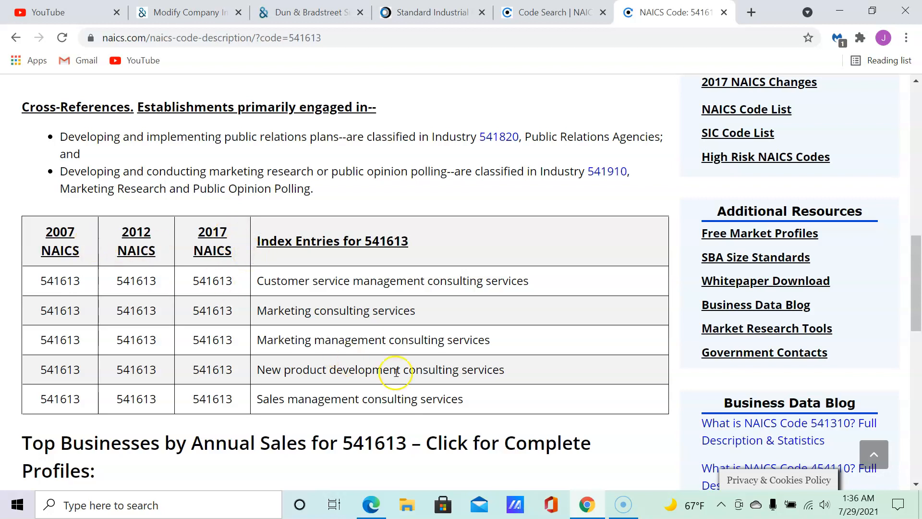
scroll(320, 347, up, 10)
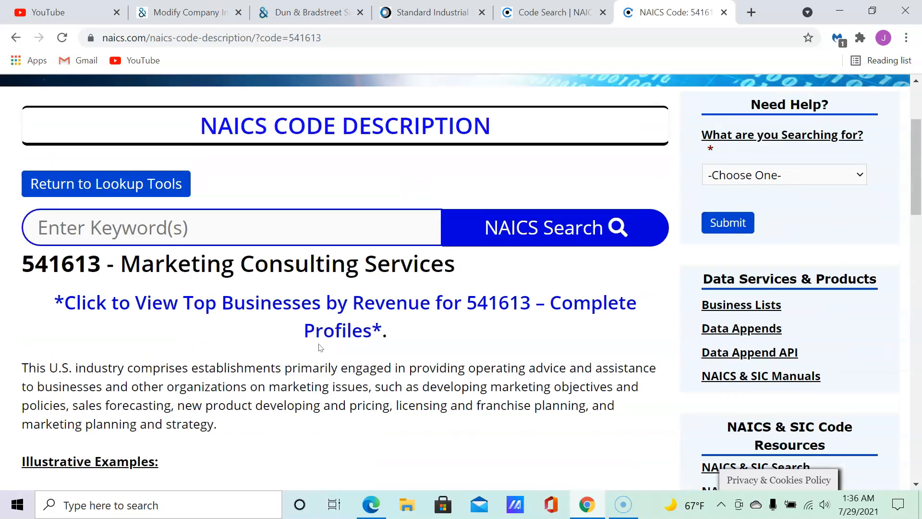
scroll(320, 347, down, 11)
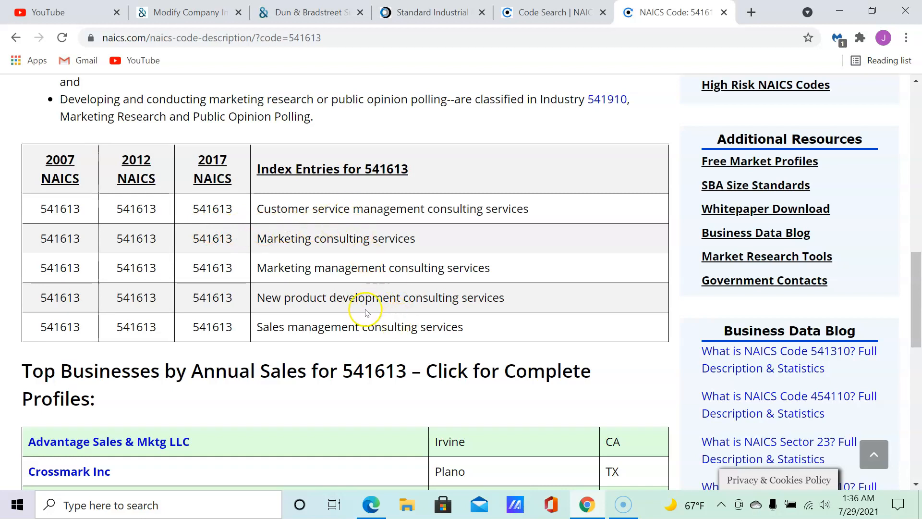
scroll(357, 284, down, 3)
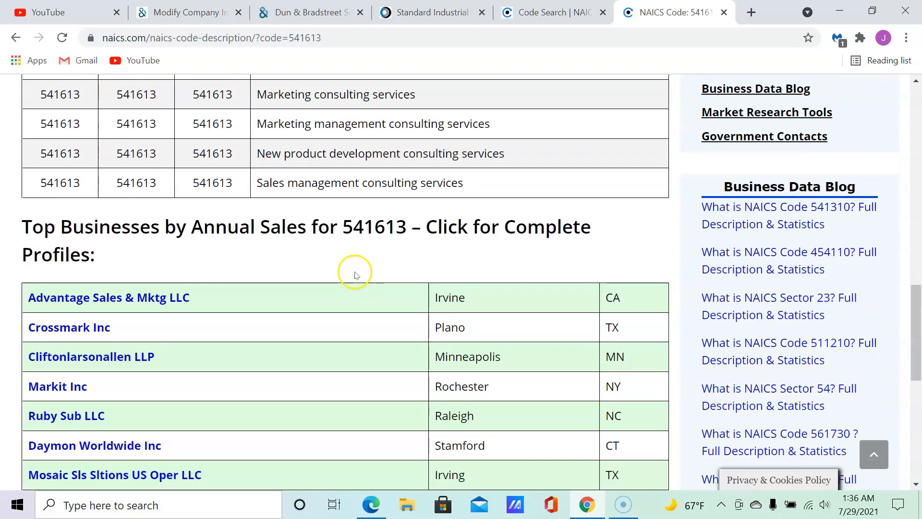
scroll(137, 323, down, 3)
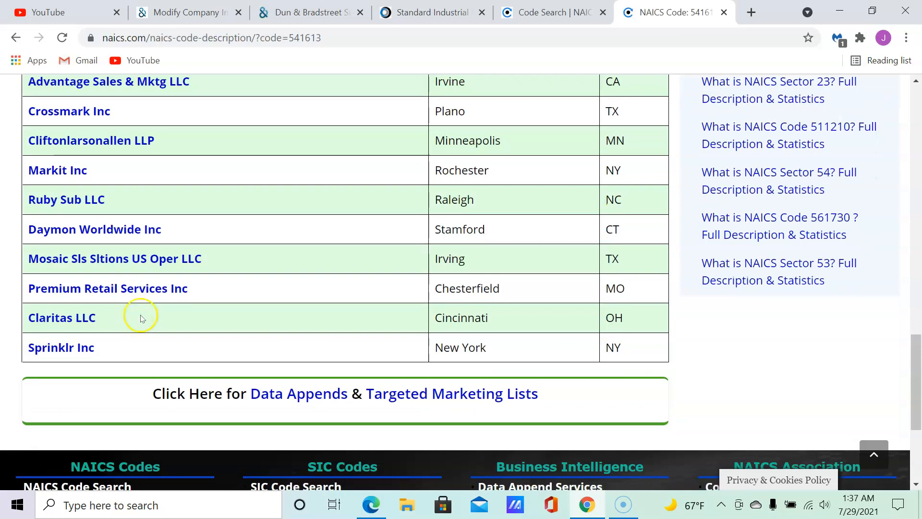
scroll(173, 308, up, 10)
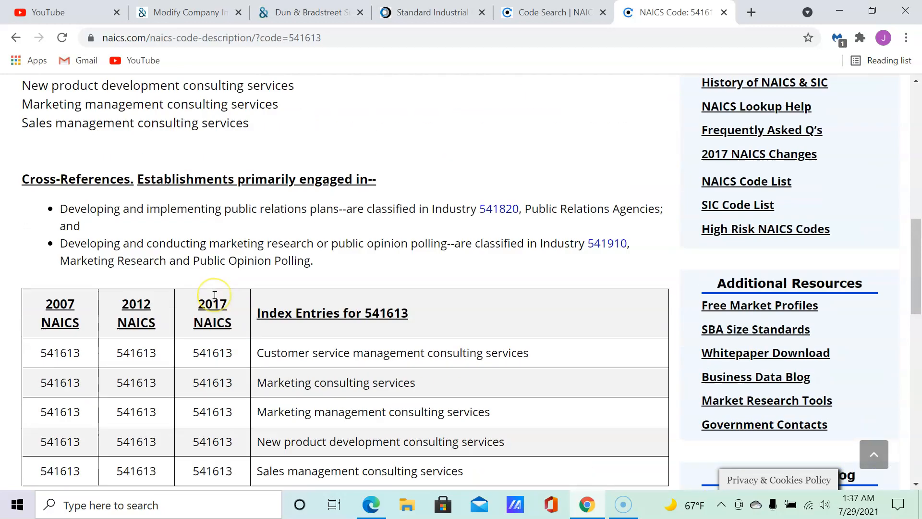
scroll(215, 295, up, 4)
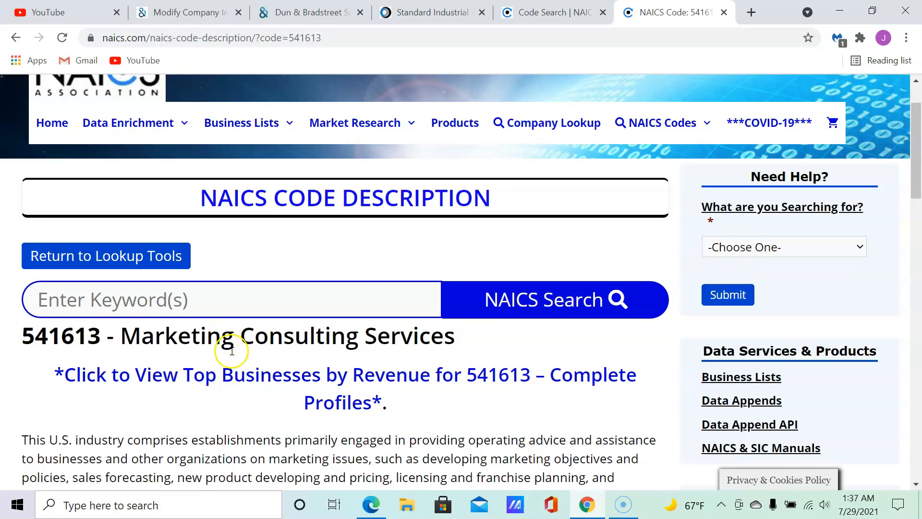
scroll(233, 353, down, 2)
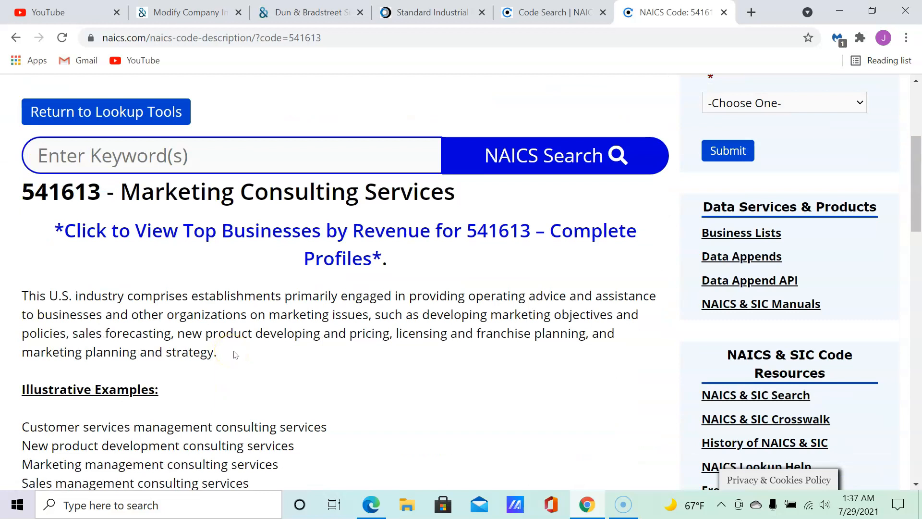
Copy the code 541613 from the page heading.
double_click(99, 188)
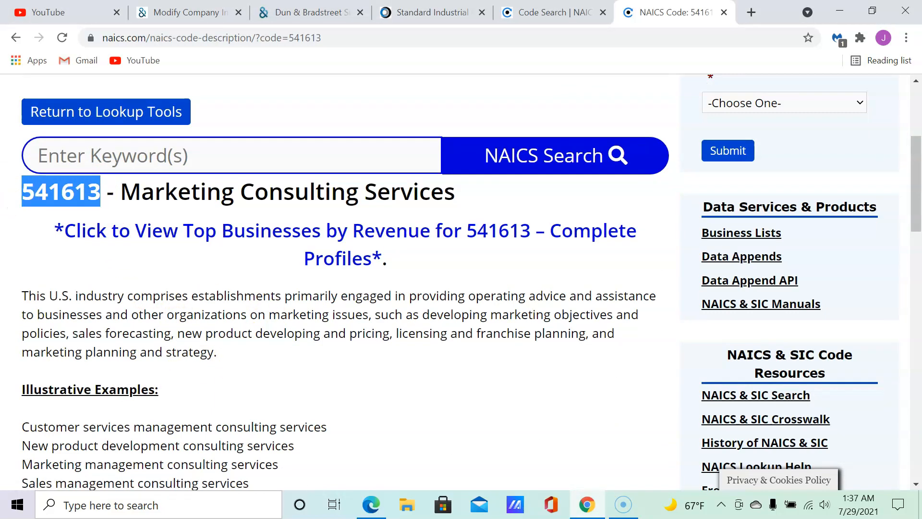
right_click(72, 192)
click(103, 202)
Paste 541613 into the NAICS field and continue to the Company Leadership page.
click(329, 14)
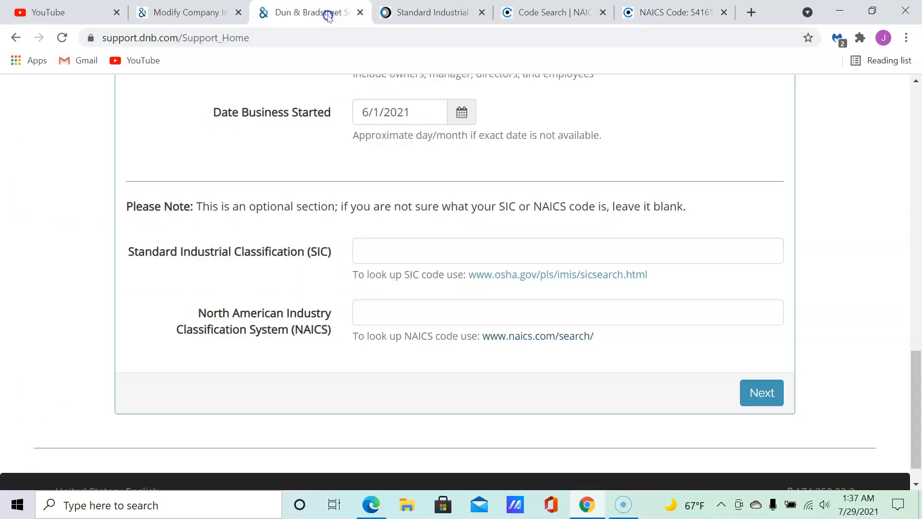
click(393, 312)
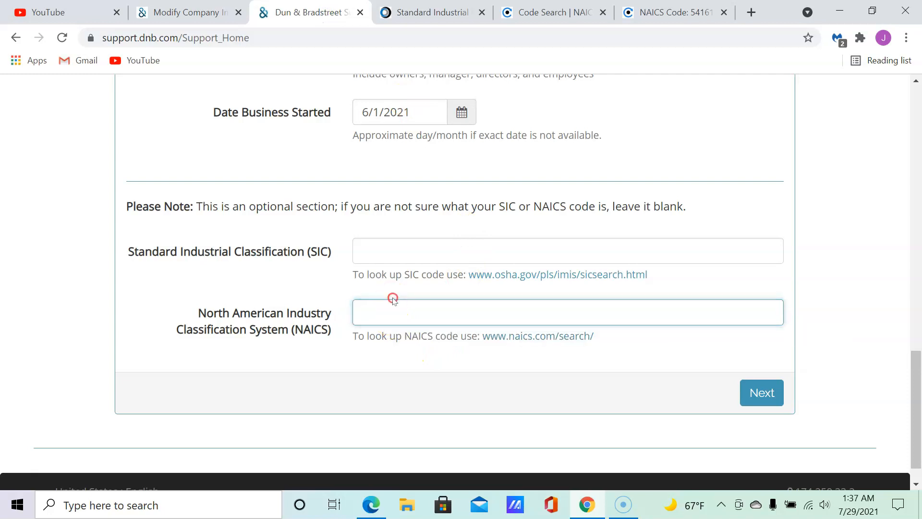
right_click(393, 312)
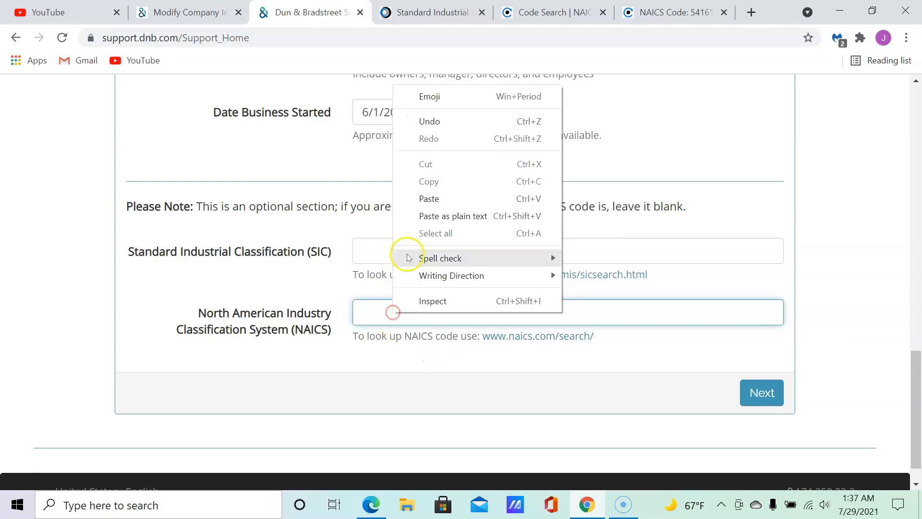
click(435, 216)
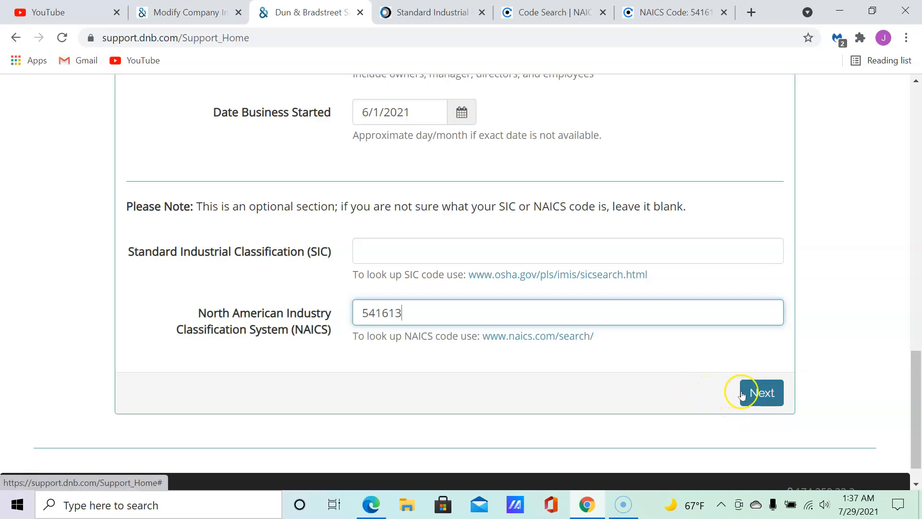
click(761, 394)
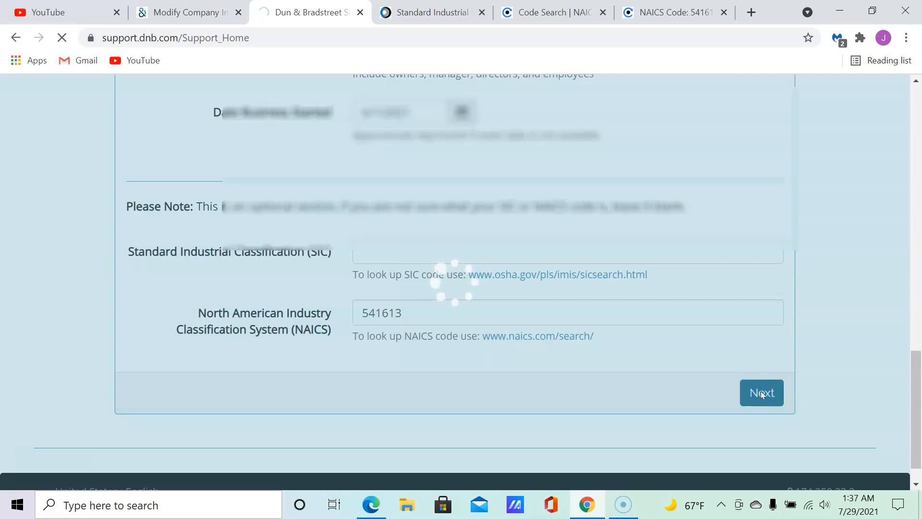
click(719, 353)
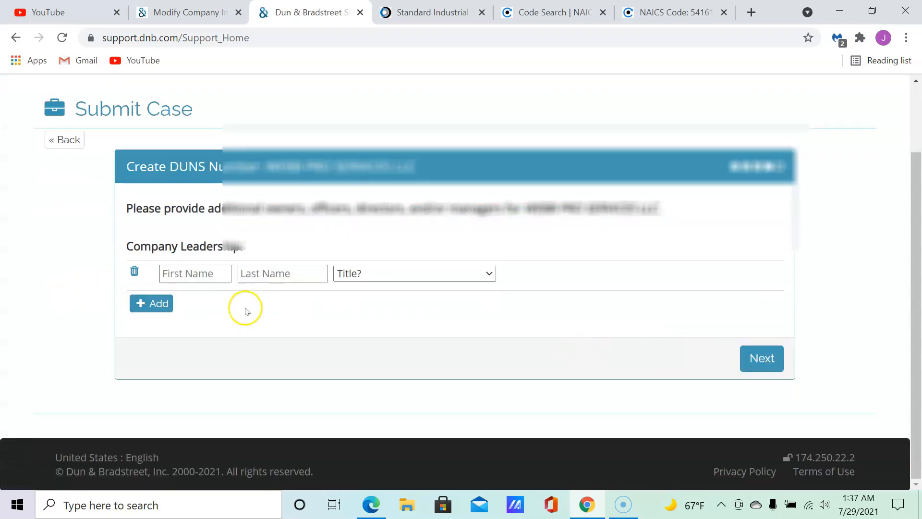
Autofill the leader's first and last name, set the title to Owner, and continue to the next page.
click(198, 275)
click(199, 308)
click(437, 273)
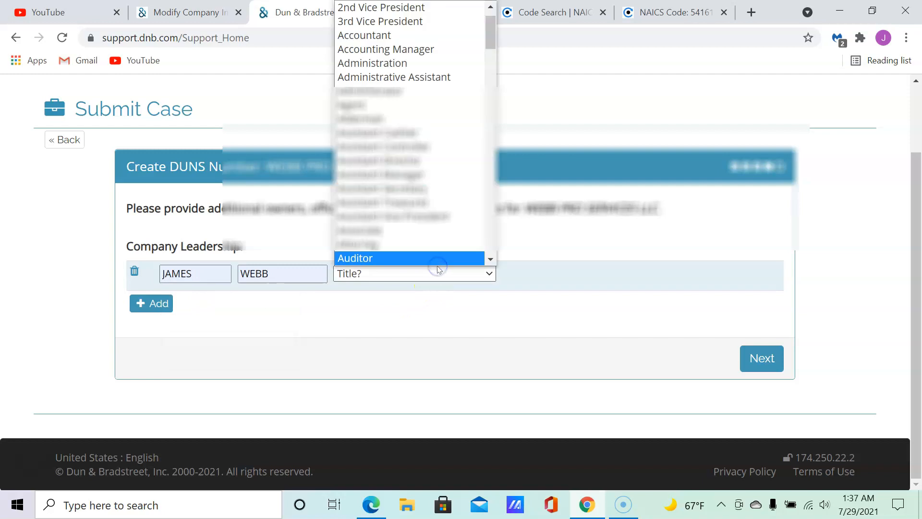
drag(488, 85, 488, 151)
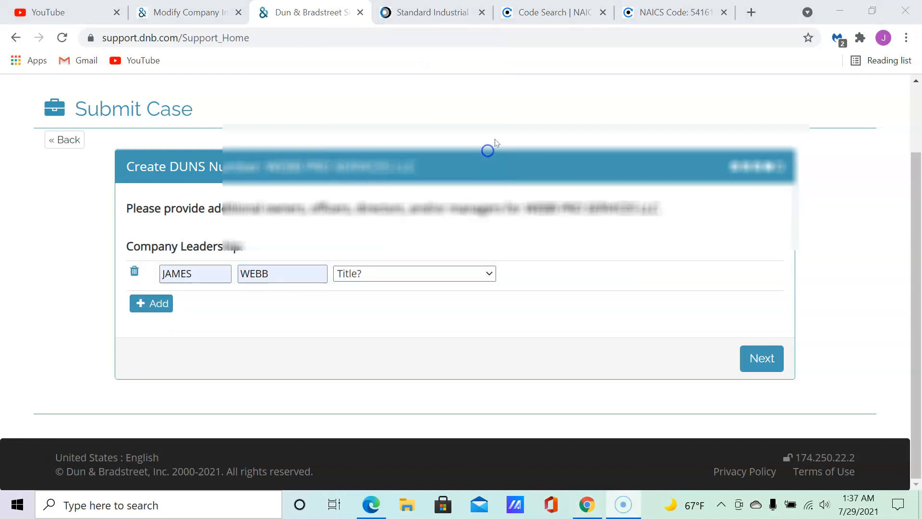
click(452, 276)
scroll(492, 190, down, 1)
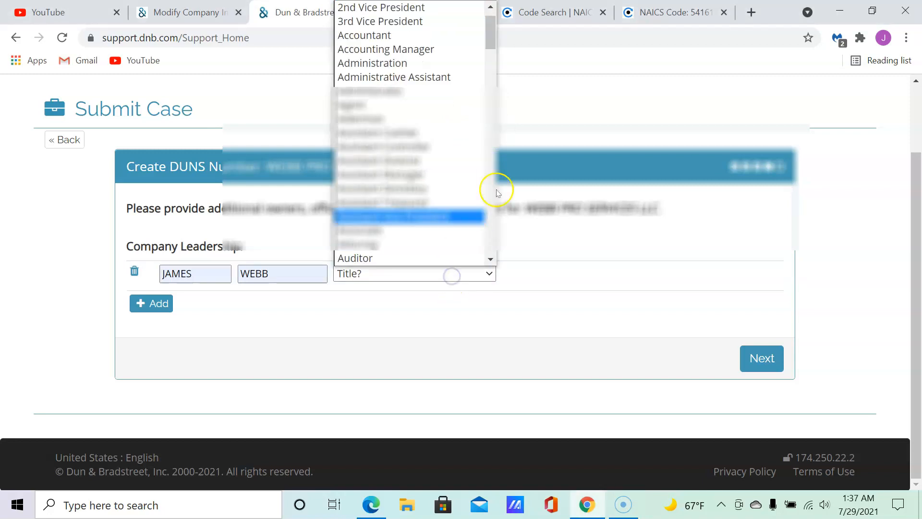
scroll(392, 173, down, 6)
scroll(394, 173, down, 6)
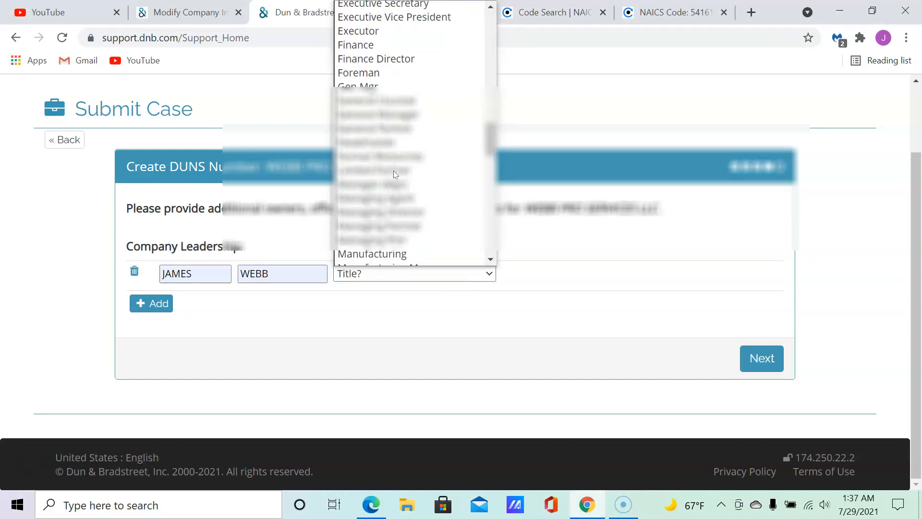
scroll(395, 173, down, 5)
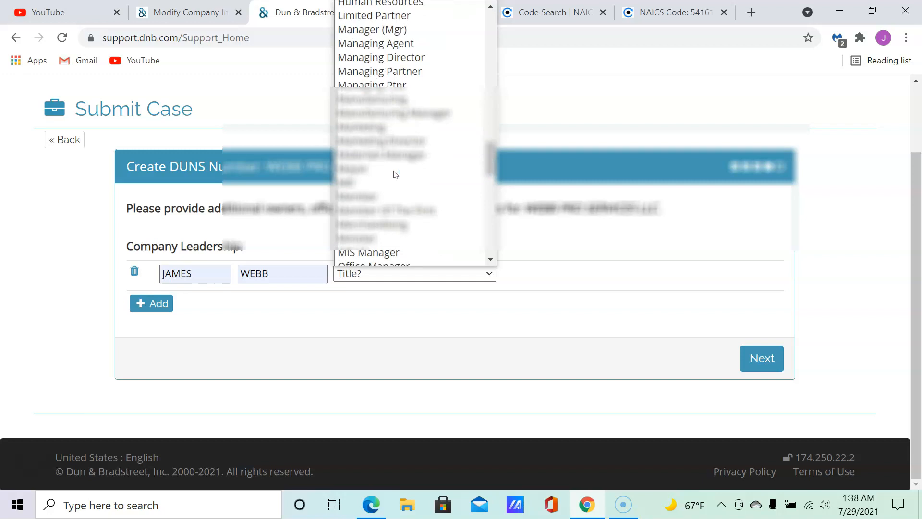
scroll(395, 175, down, 3)
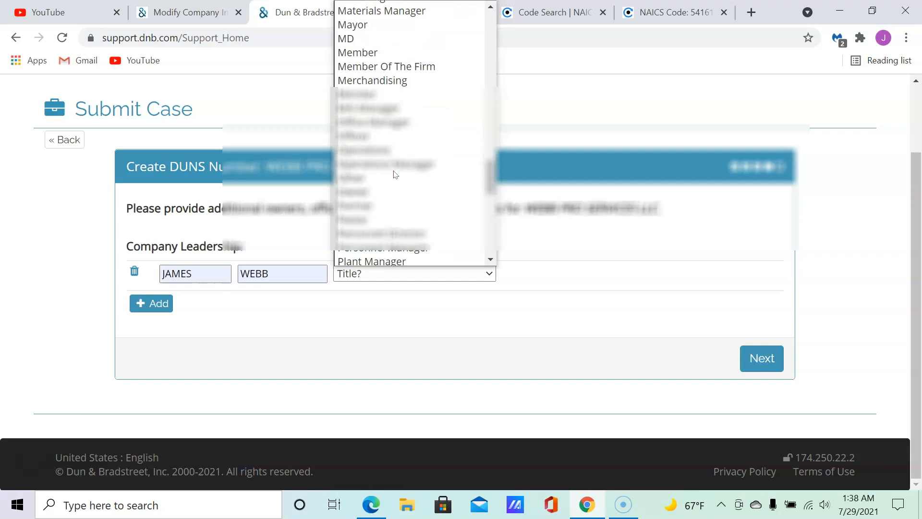
click(395, 191)
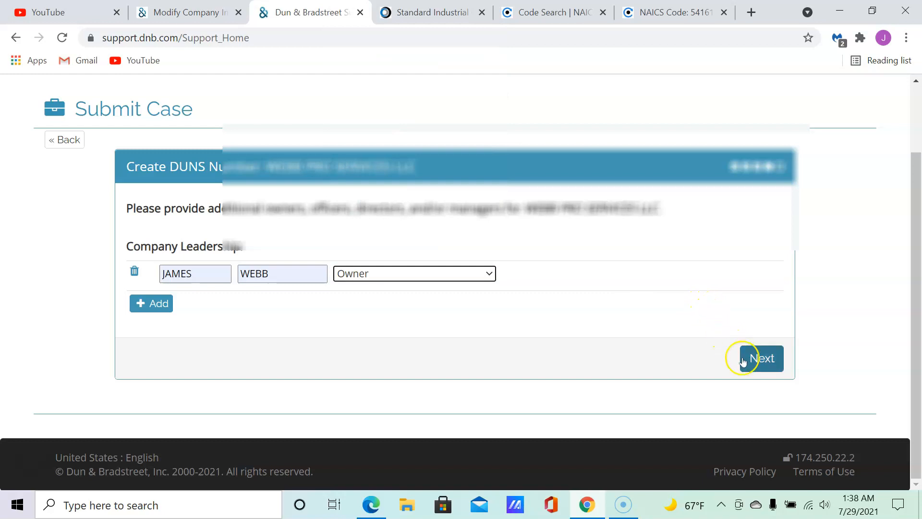
click(764, 360)
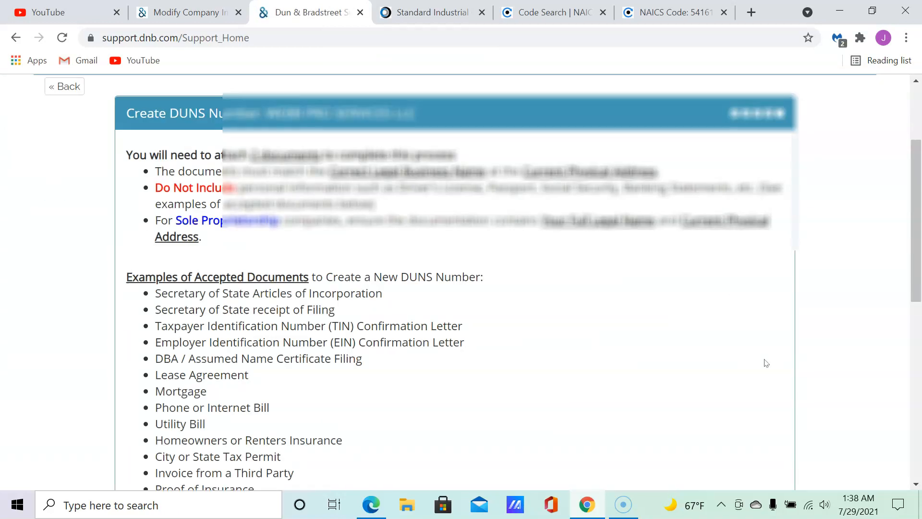
Write the Additional Details note explaining the Managing Member is also OWNER, used as Title.
scroll(269, 234, down, 7)
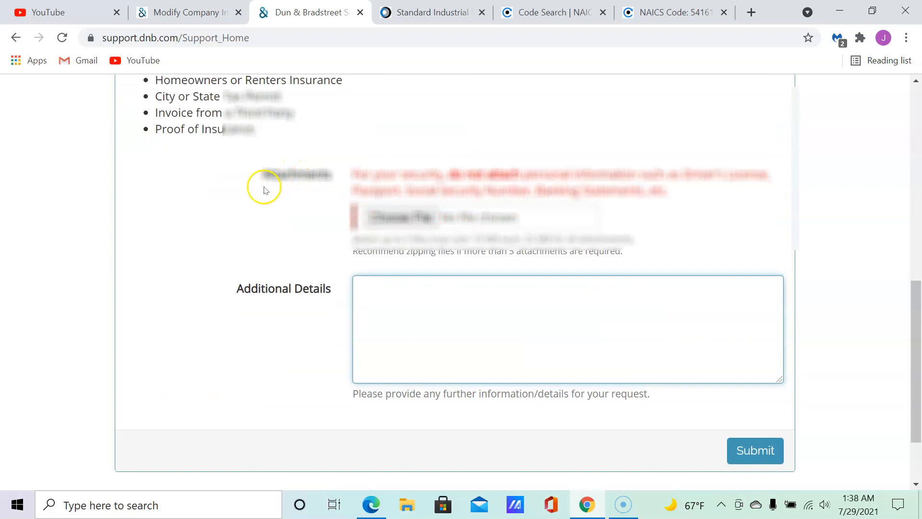
scroll(262, 187, down, 2)
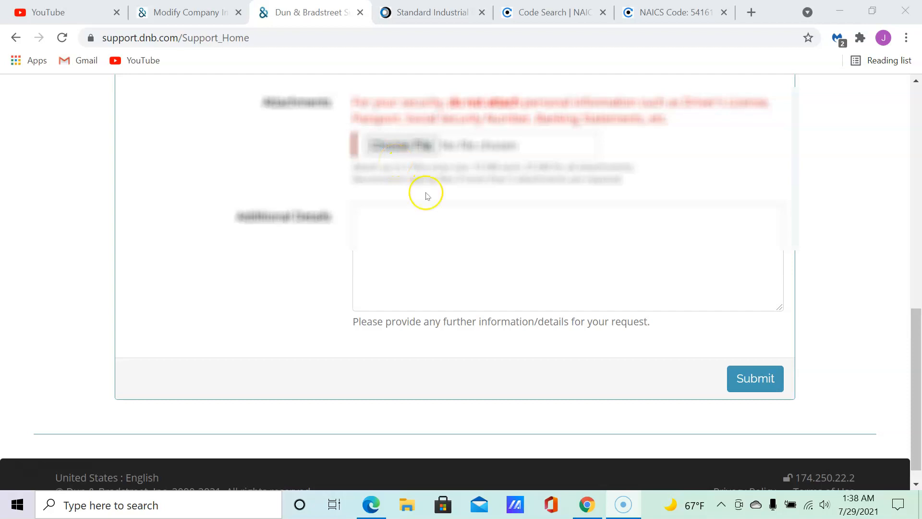
click(412, 223)
text(I am)
key(BackSpace)
key(BackSpace)
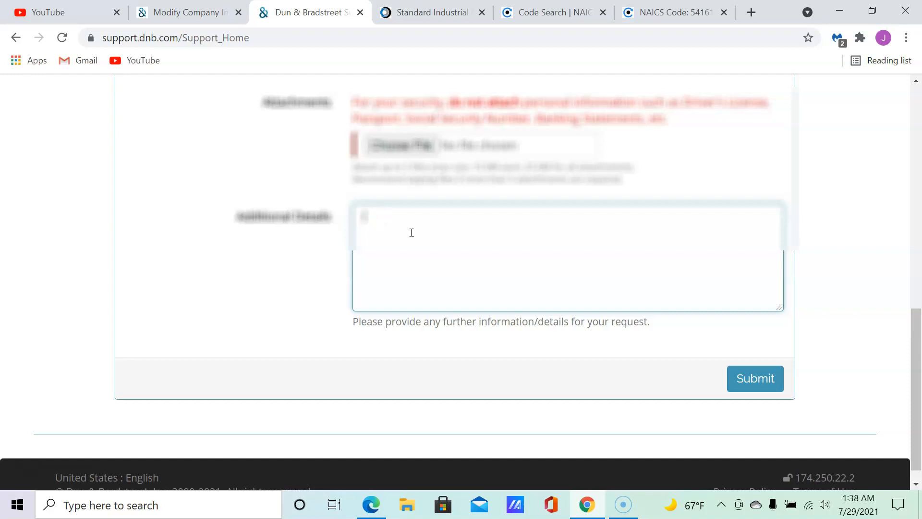
text(am re)
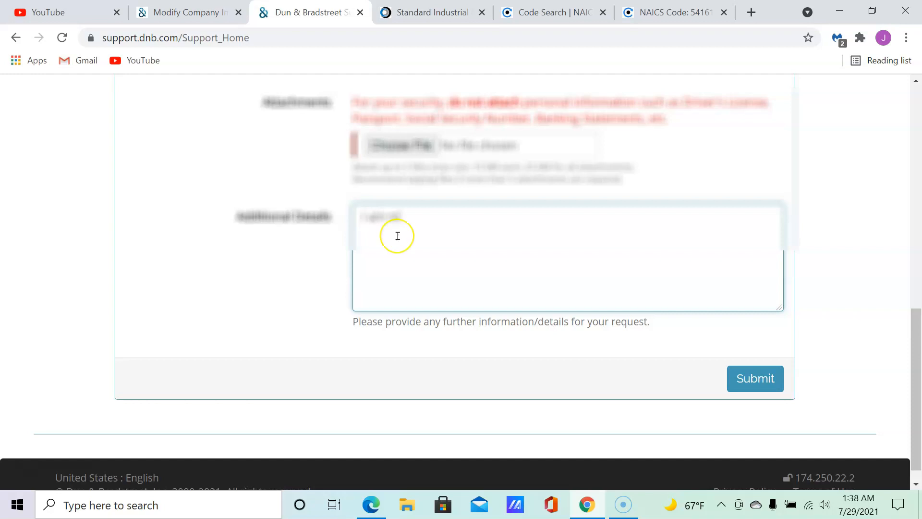
text(changing)
key(BackSpace)
text(in M)
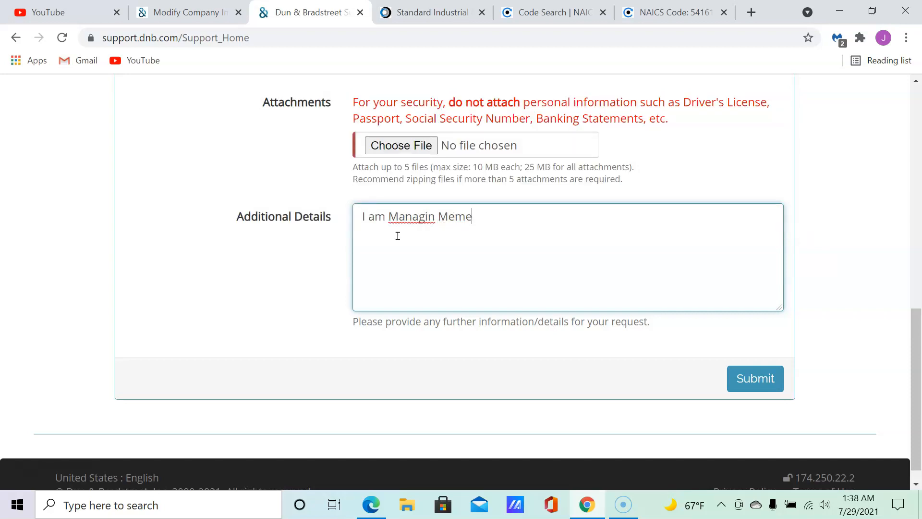
text(ember)
click(384, 240)
text(but aslo OWNE)
click(443, 224)
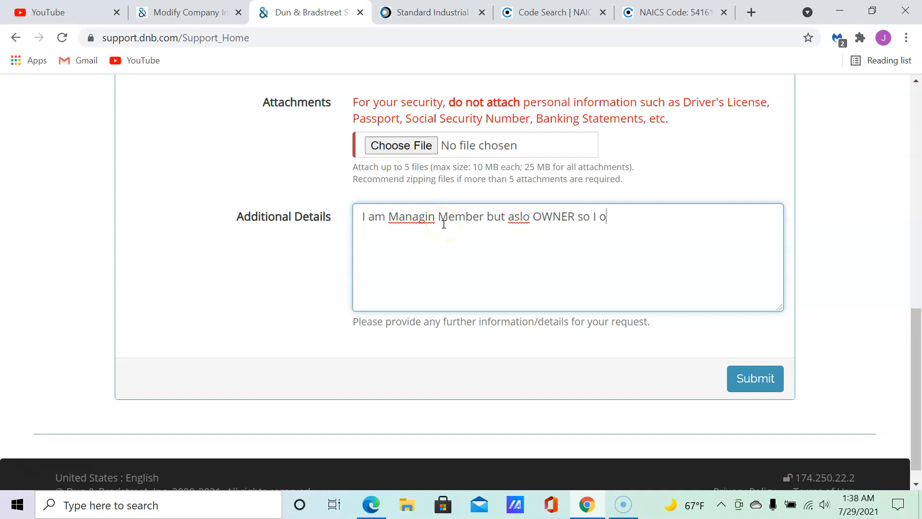
text(t)
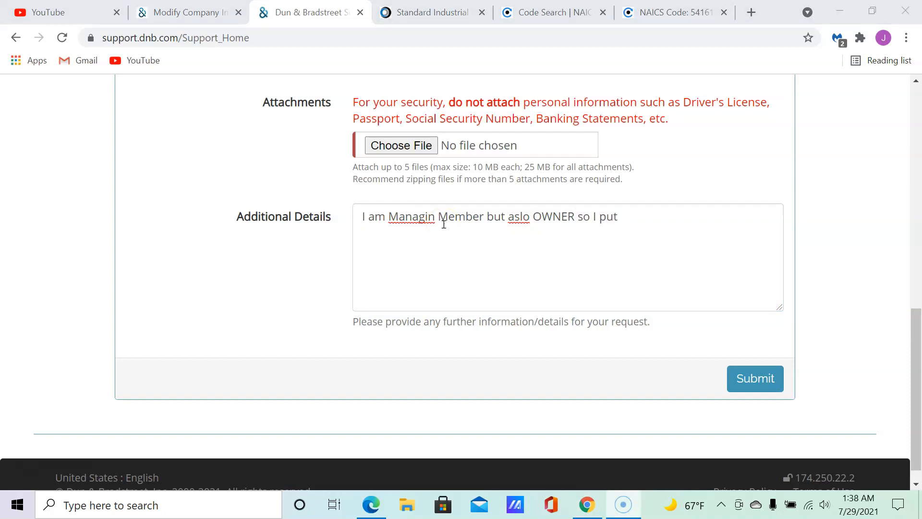
click(625, 214)
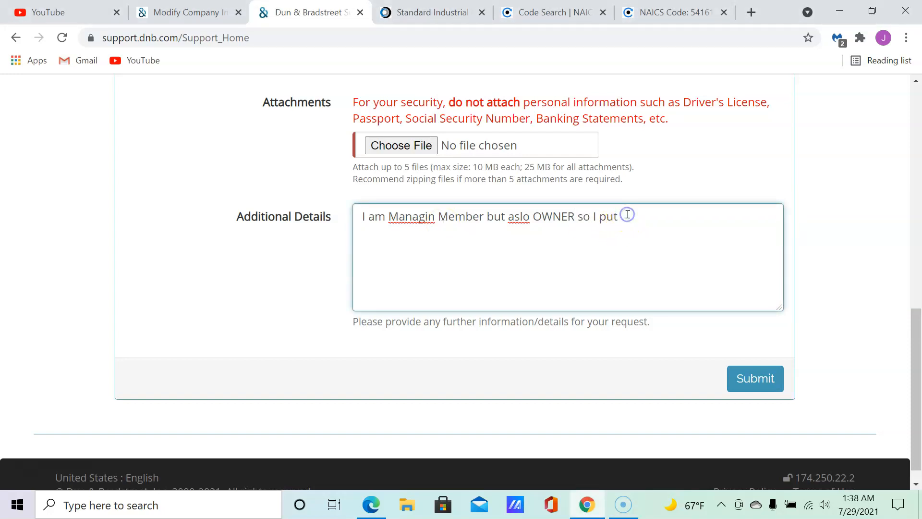
text(OWNER as Title)
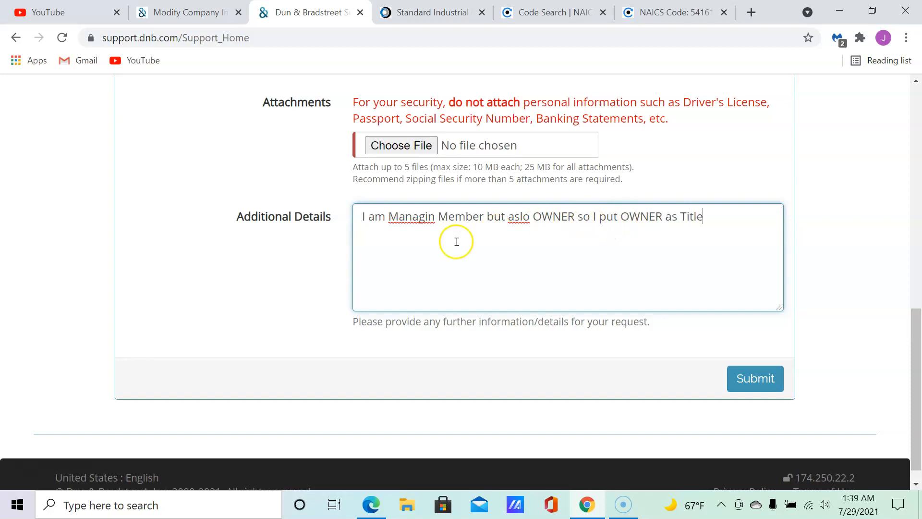
Correct the typos 'Managin' to 'Managing' and 'aslo' to 'also' in the note.
click(434, 214)
text(g)
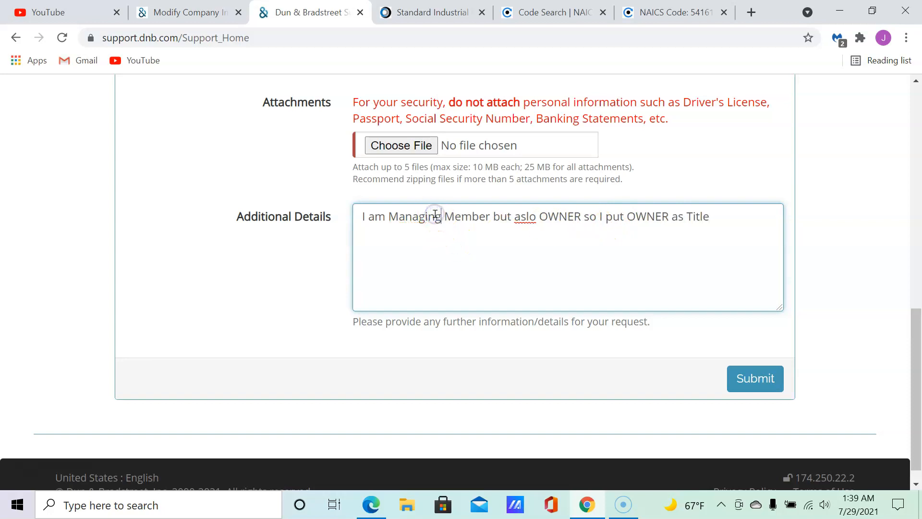
click(534, 216)
key(BackSpace)
key(BackSpace)
key(BackSpace)
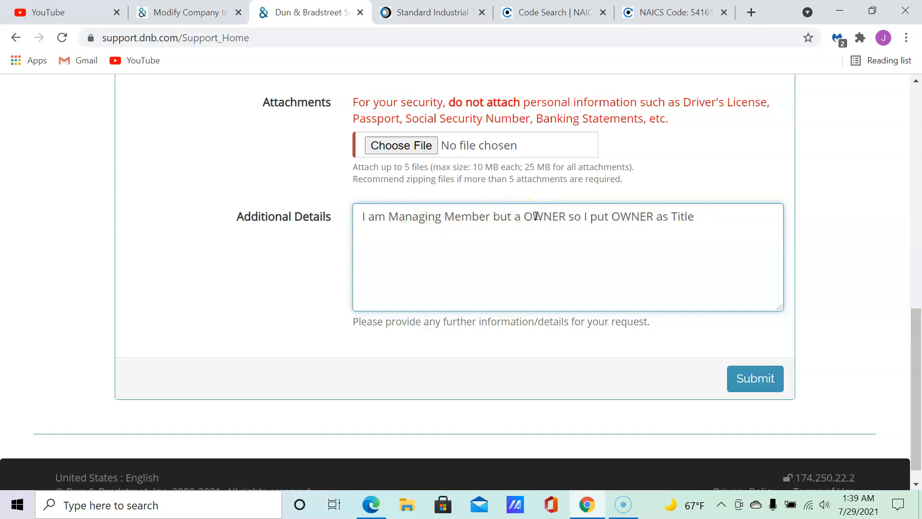
text(lso)
click(546, 197)
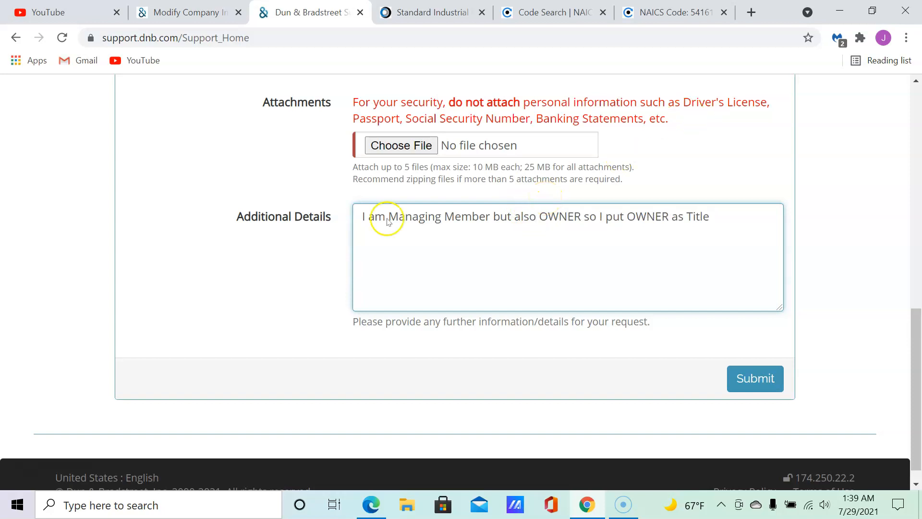
Attach Articles Of Organization.pdf from the Desktop.
click(407, 147)
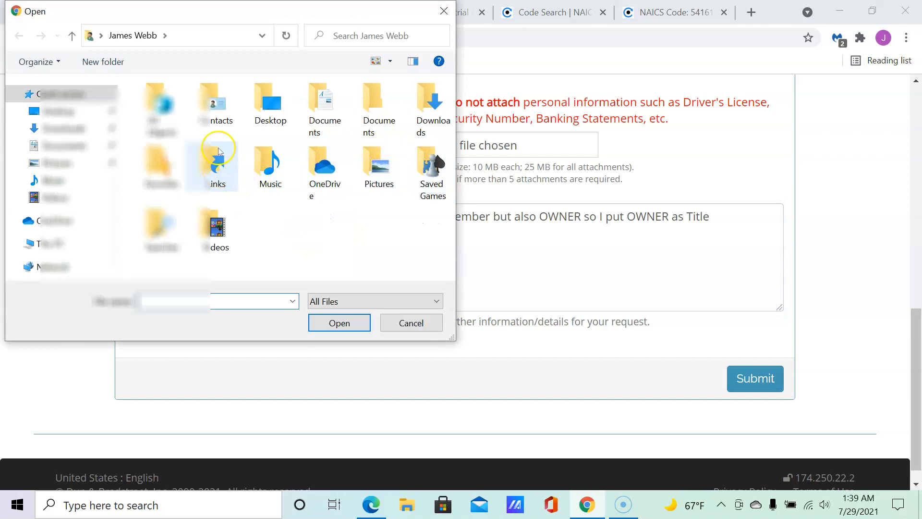
click(46, 111)
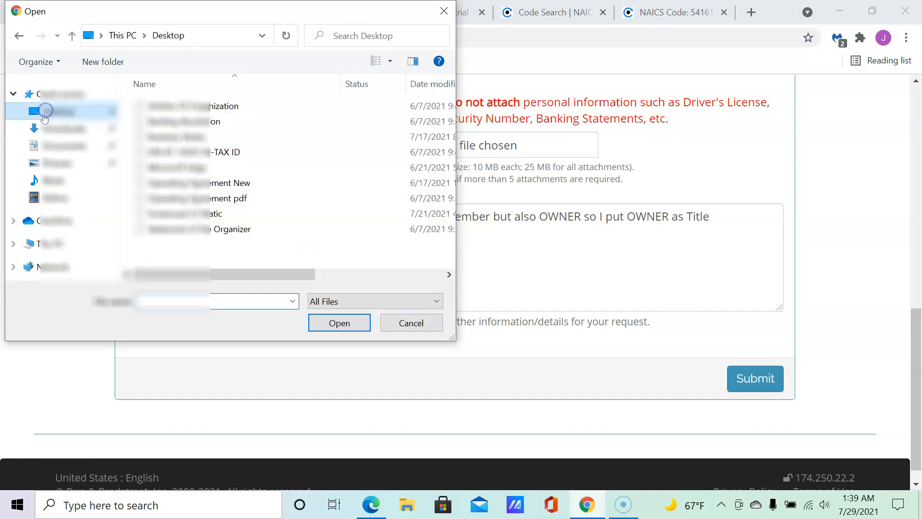
click(218, 106)
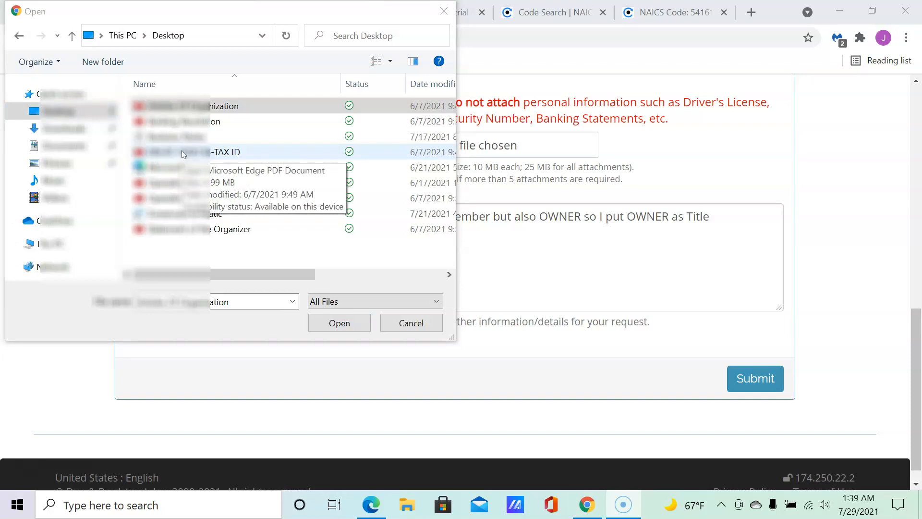
click(340, 323)
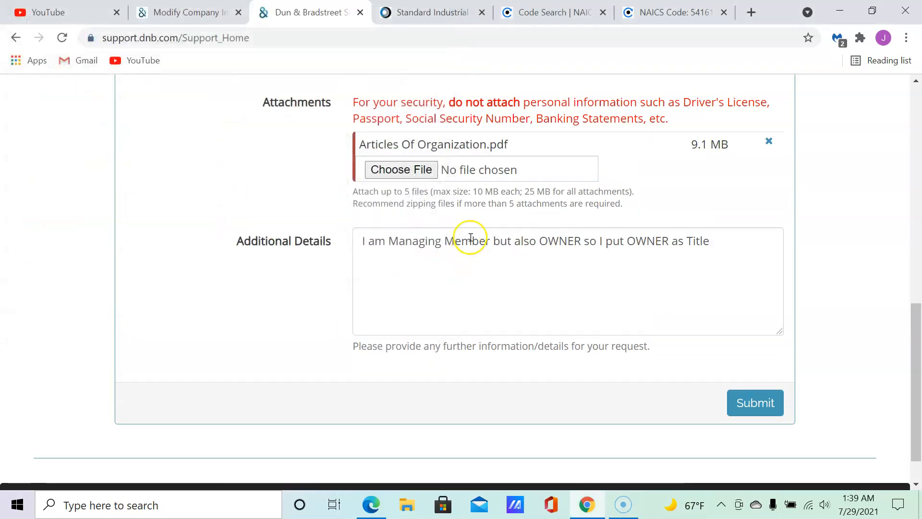
Attach a second PDF document from the Desktop and check both attachments are listed.
click(379, 168)
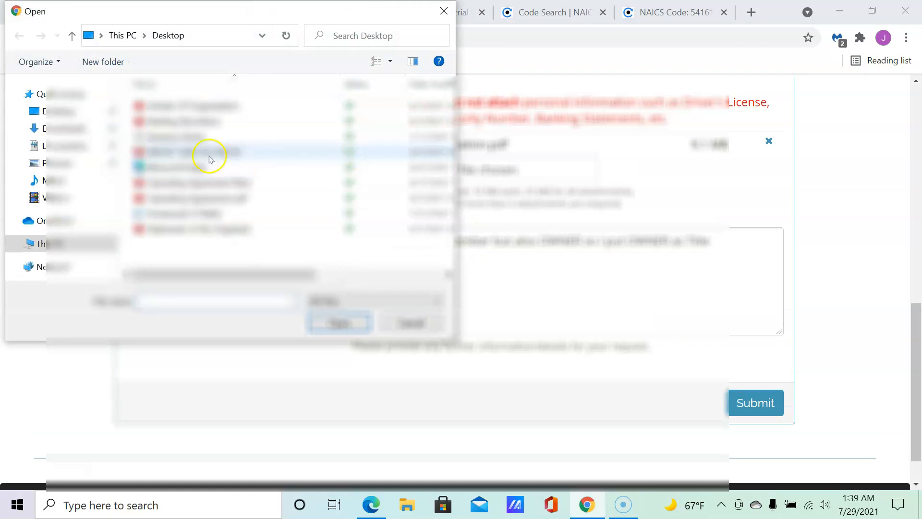
click(199, 151)
click(340, 323)
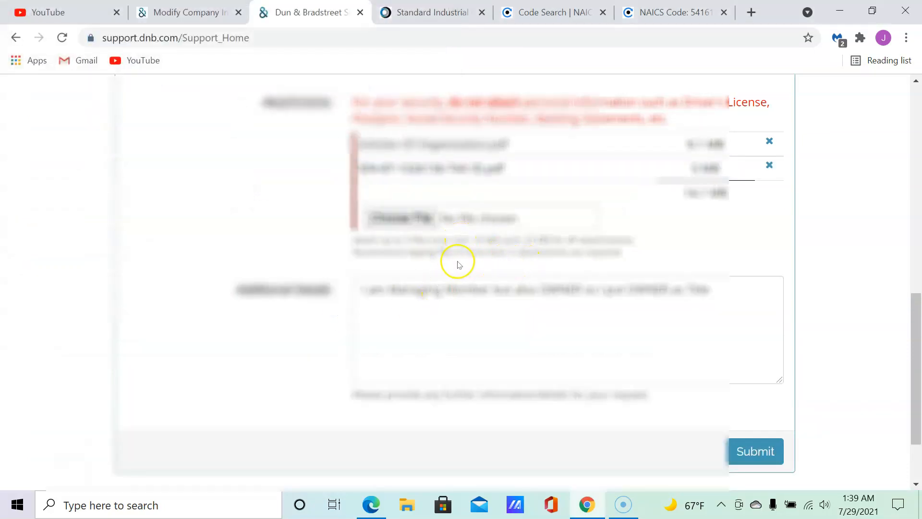
scroll(458, 253, up, 7)
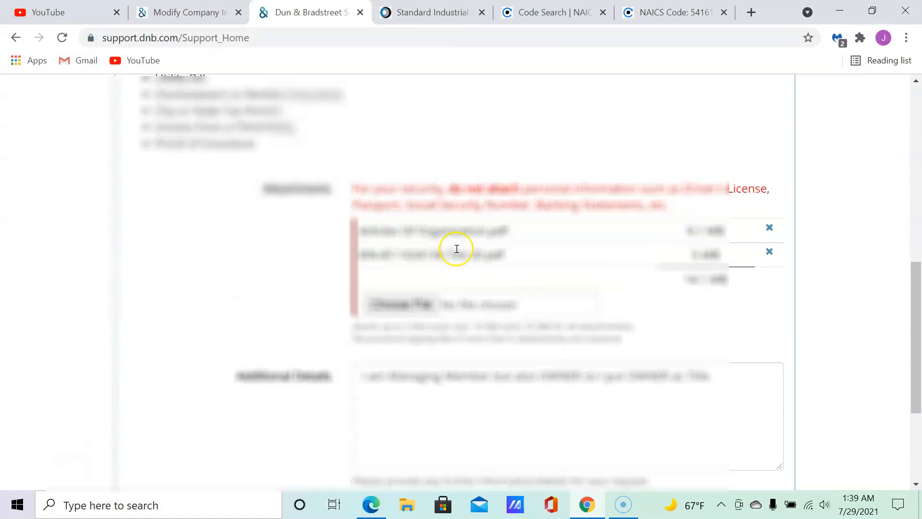
scroll(254, 313, down, 1)
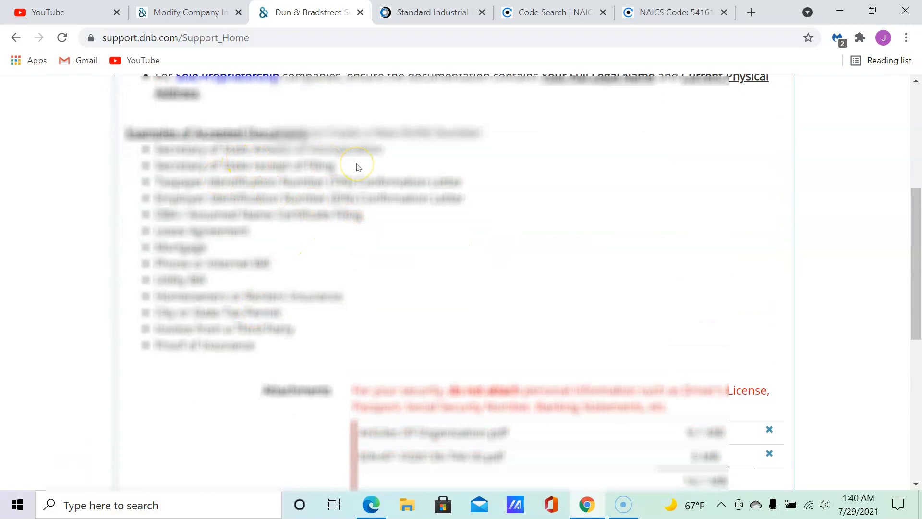
scroll(357, 167, down, 3)
scroll(357, 169, up, 3)
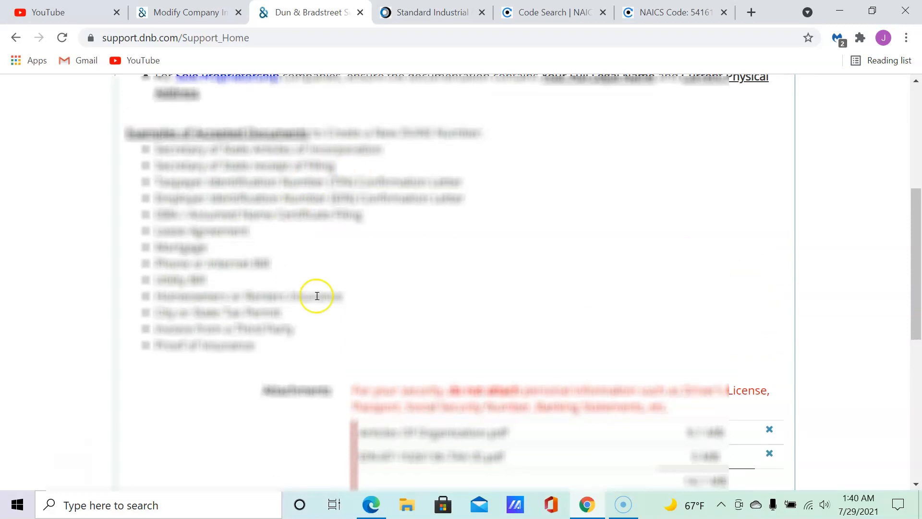
scroll(297, 243, down, 6)
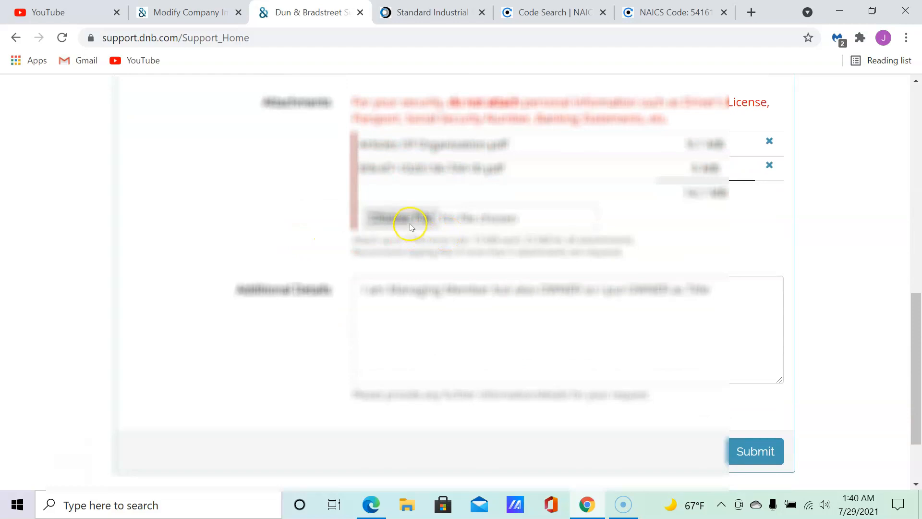
Dismiss the extra file dialog, review the whole form, and submit the D-U-N-S request.
click(410, 225)
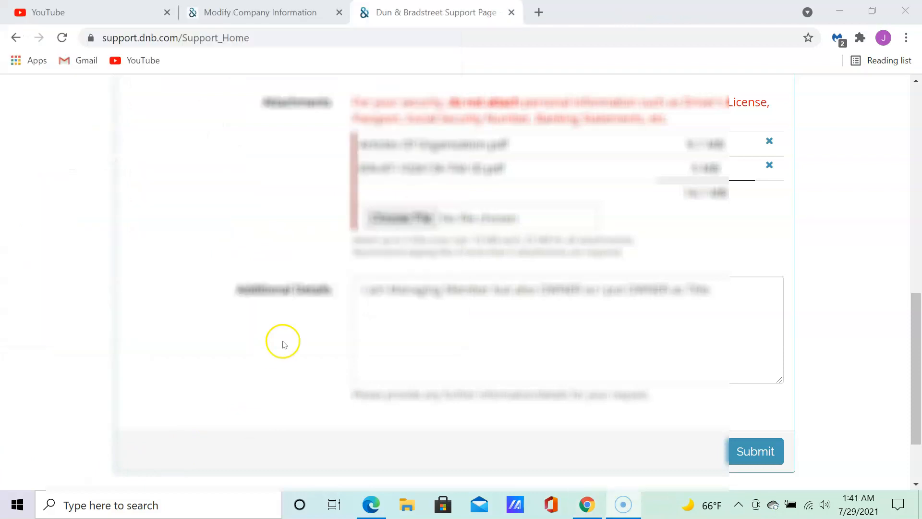
scroll(280, 315, up, 5)
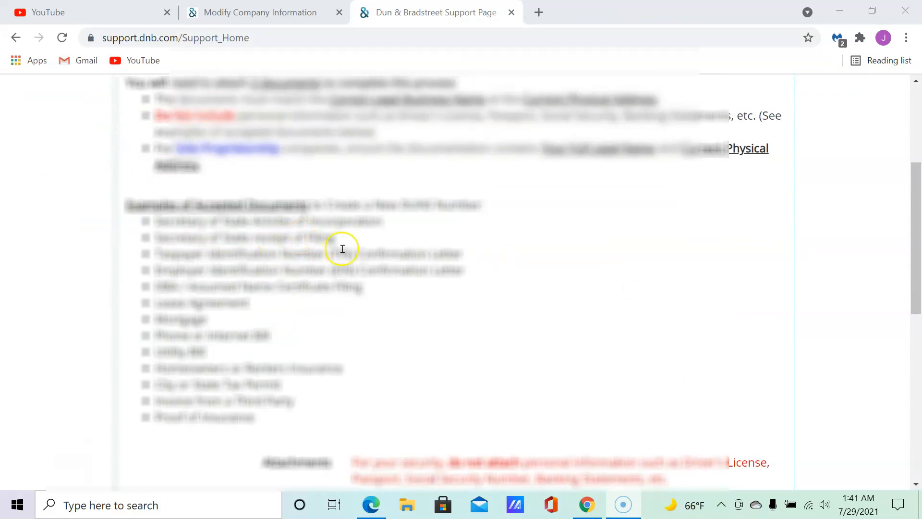
scroll(346, 250, down, 5)
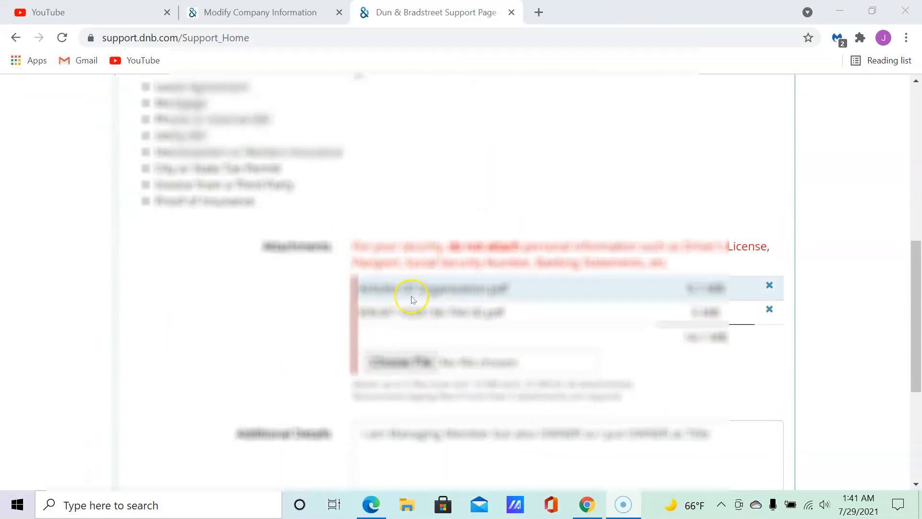
scroll(284, 212, up, 6)
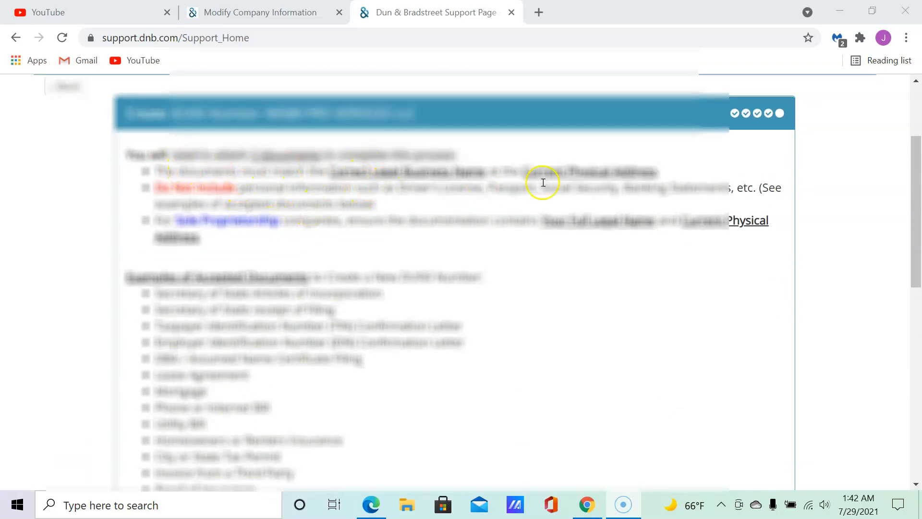
scroll(528, 185, down, 3)
scroll(495, 200, up, 3)
scroll(495, 201, down, 7)
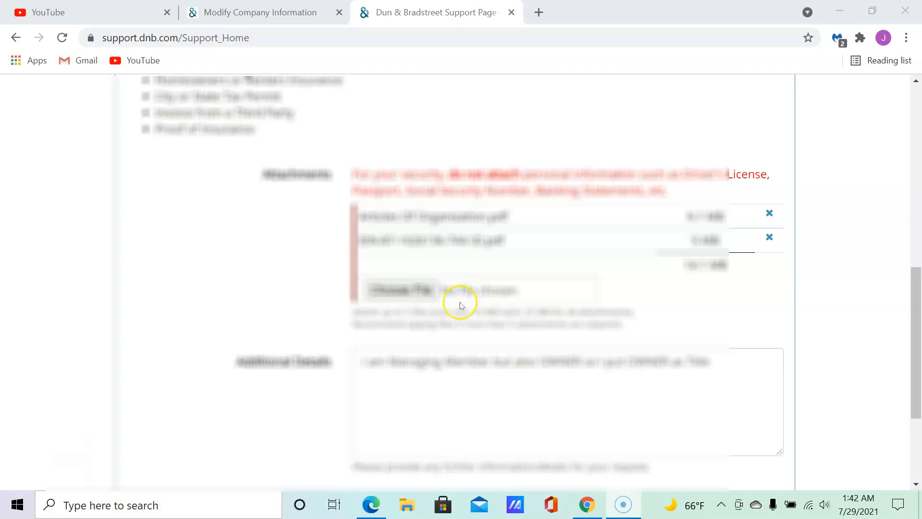
scroll(460, 306, down, 3)
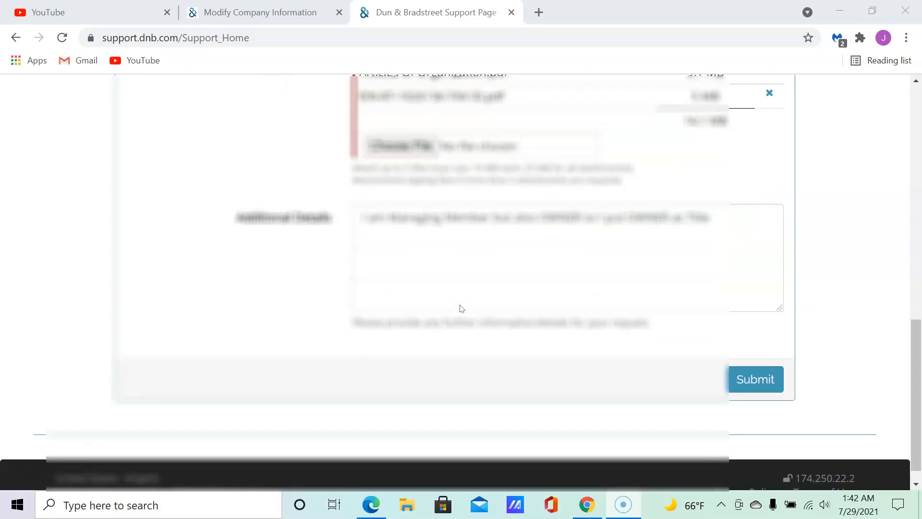
scroll(298, 291, up, 3)
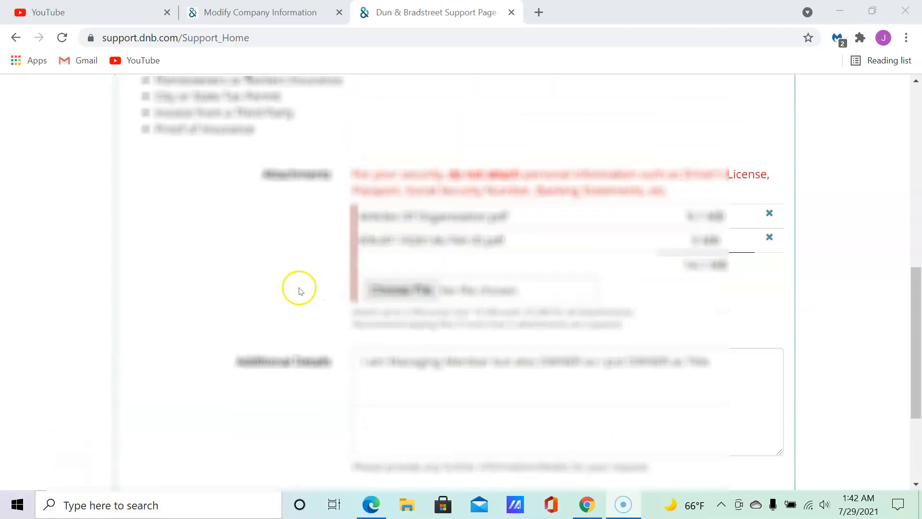
scroll(298, 291, up, 7)
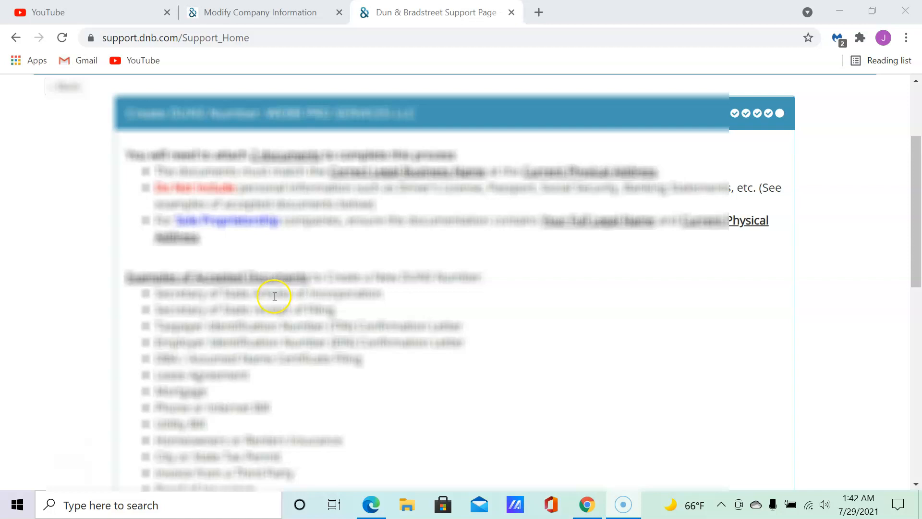
scroll(271, 297, down, 10)
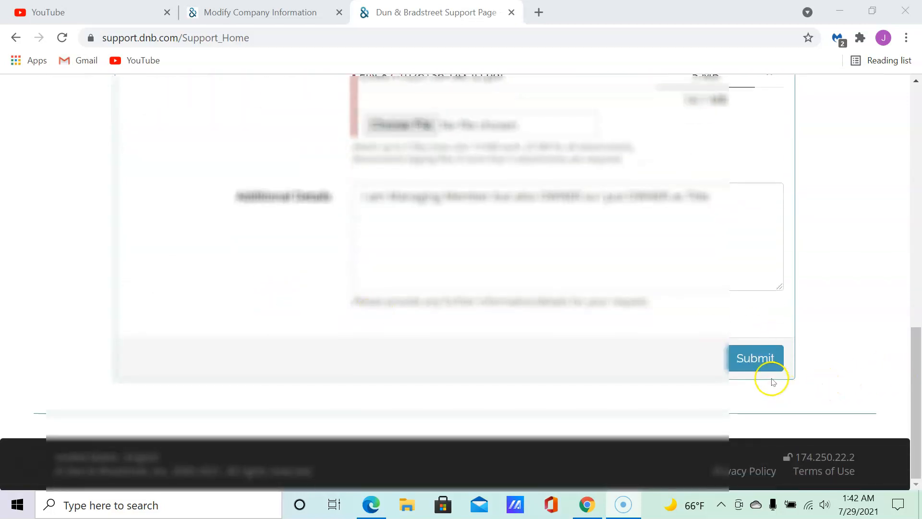
click(758, 365)
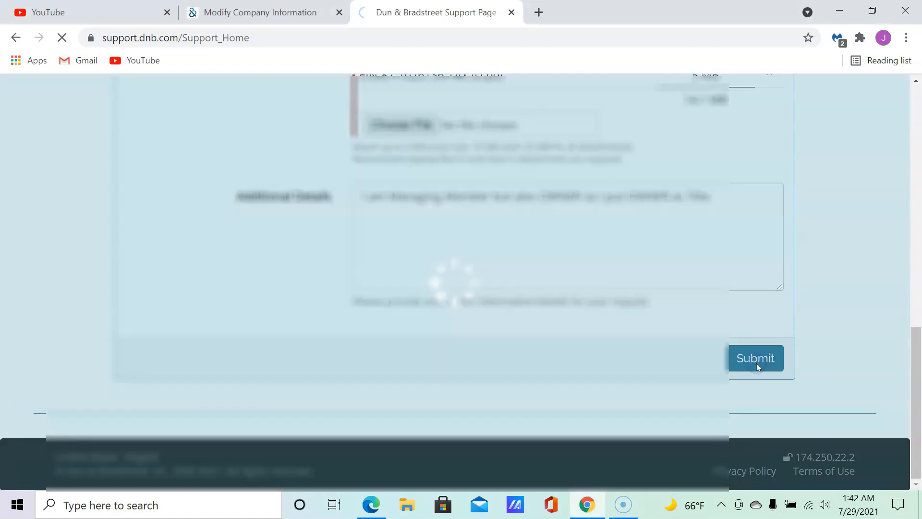
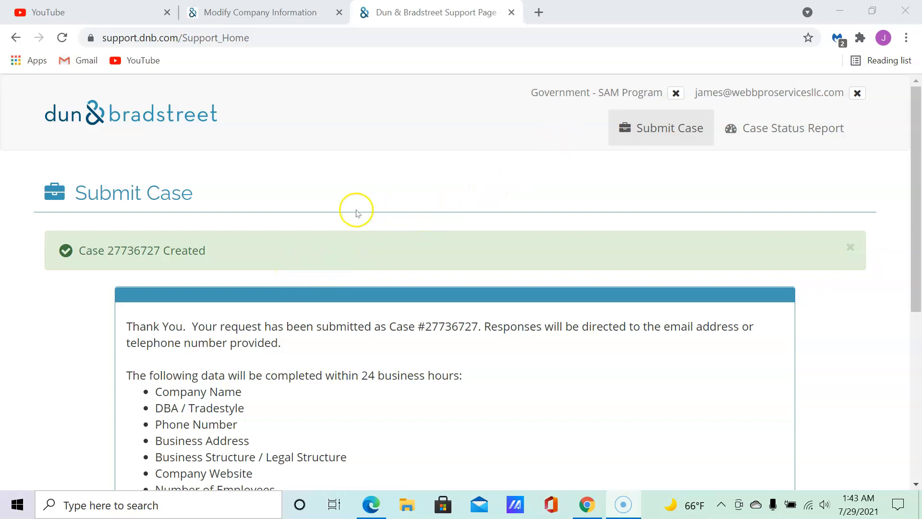
scroll(356, 213, down, 6)
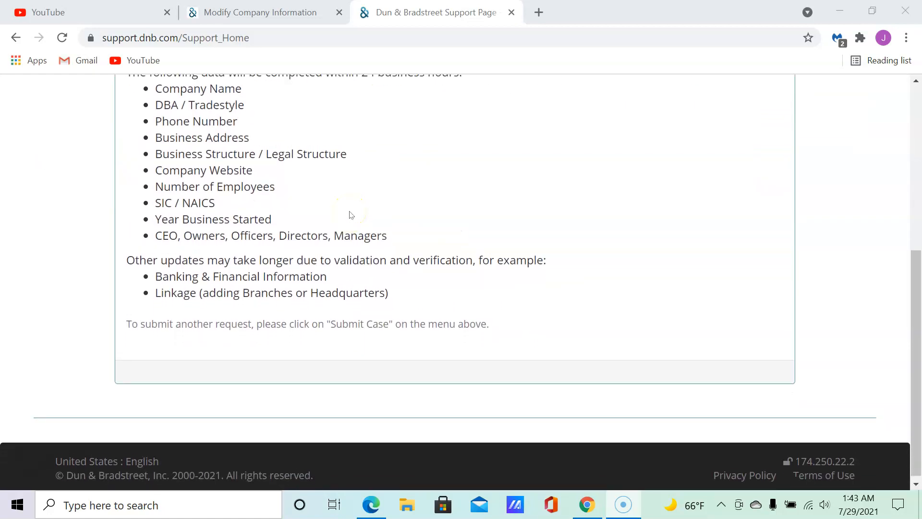
scroll(352, 214, up, 6)
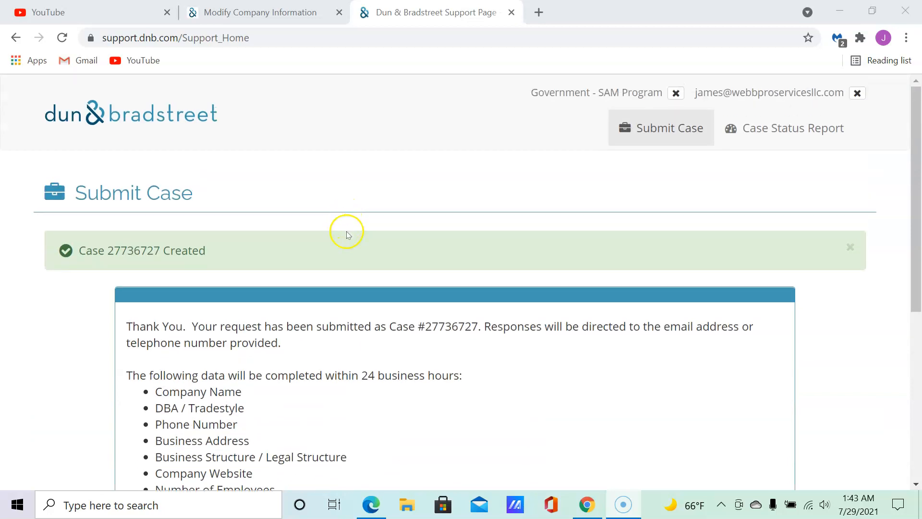
scroll(302, 278, down, 3)
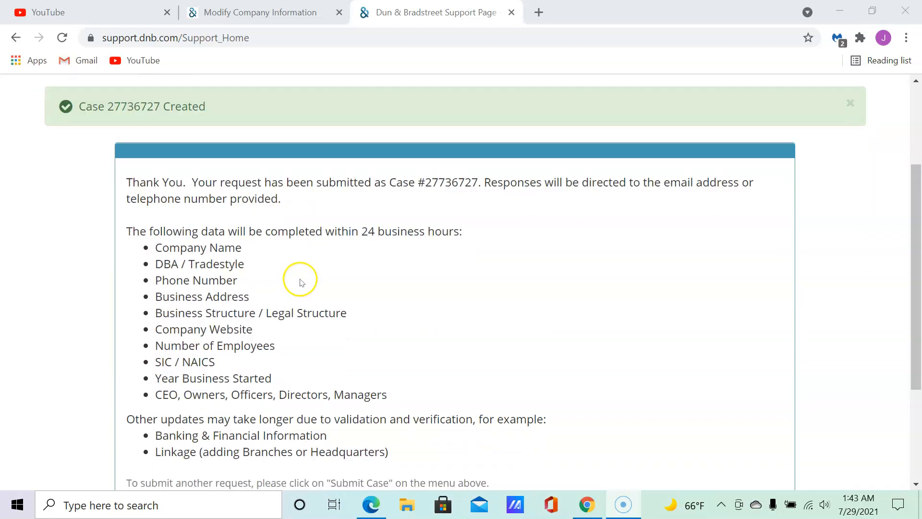
scroll(378, 271, down, 3)
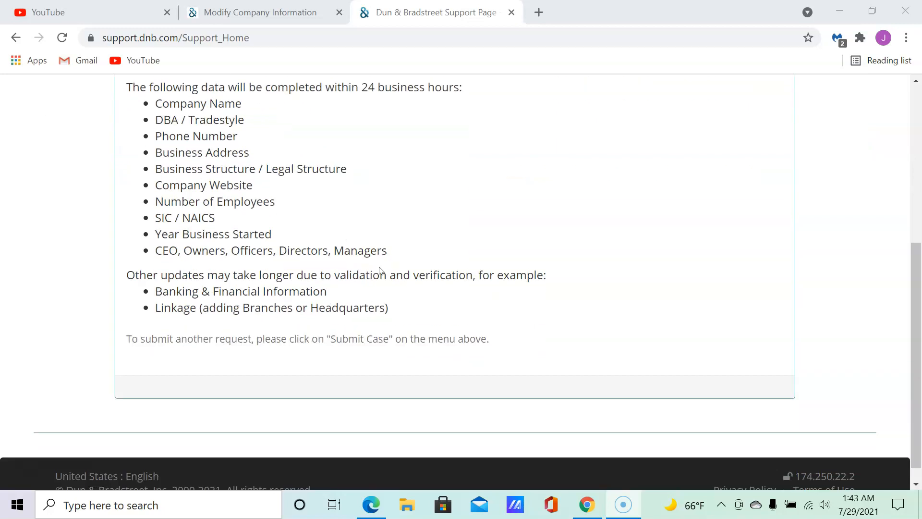
scroll(379, 271, up, 5)
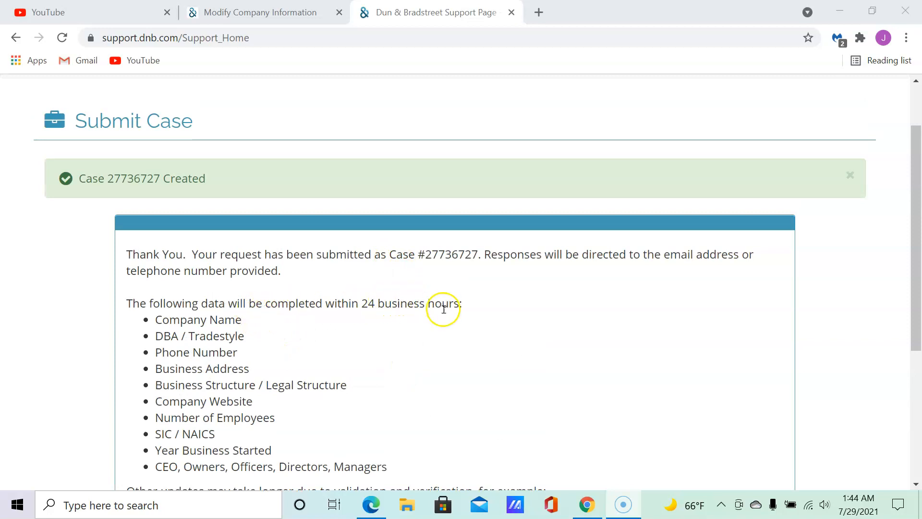
scroll(259, 335, down, 2)
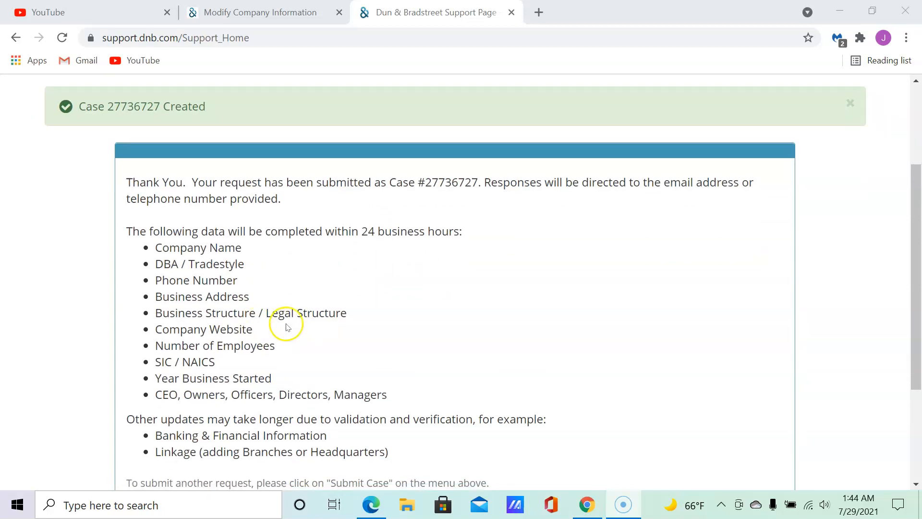
scroll(294, 324, down, 3)
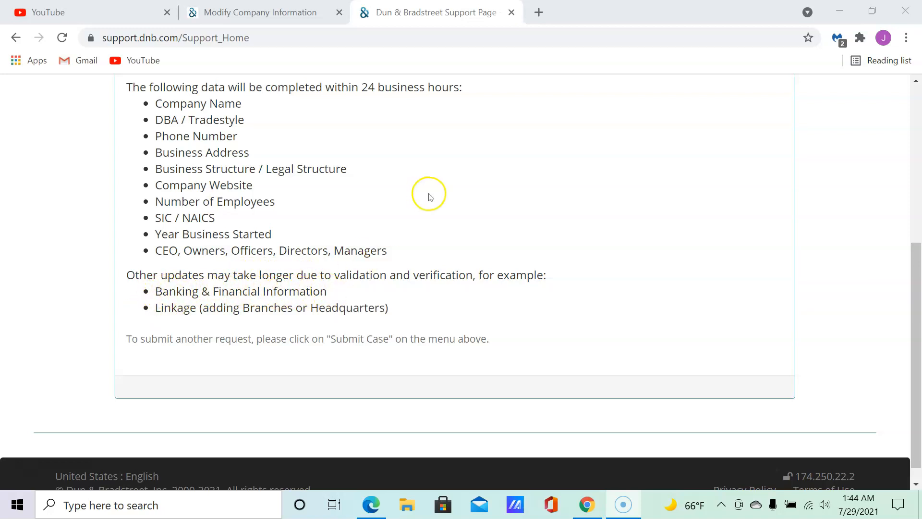
scroll(422, 212, up, 1)
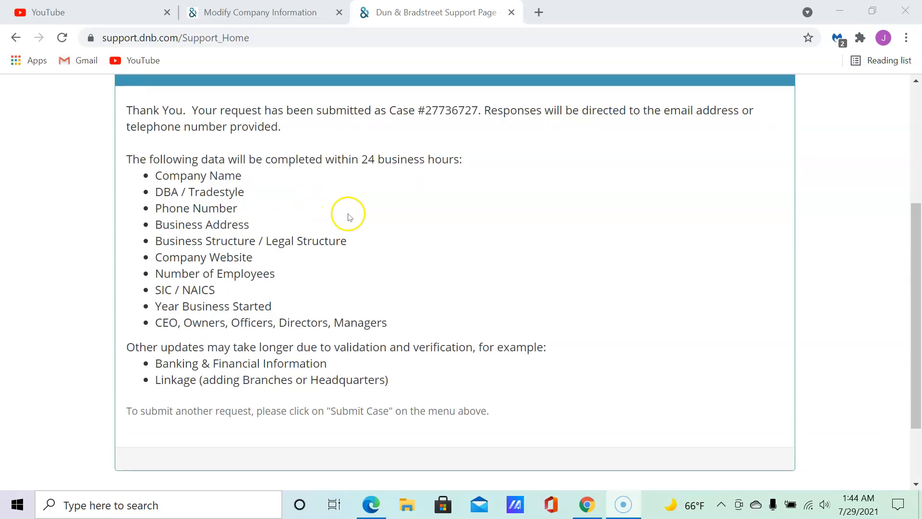
scroll(377, 224, up, 1)
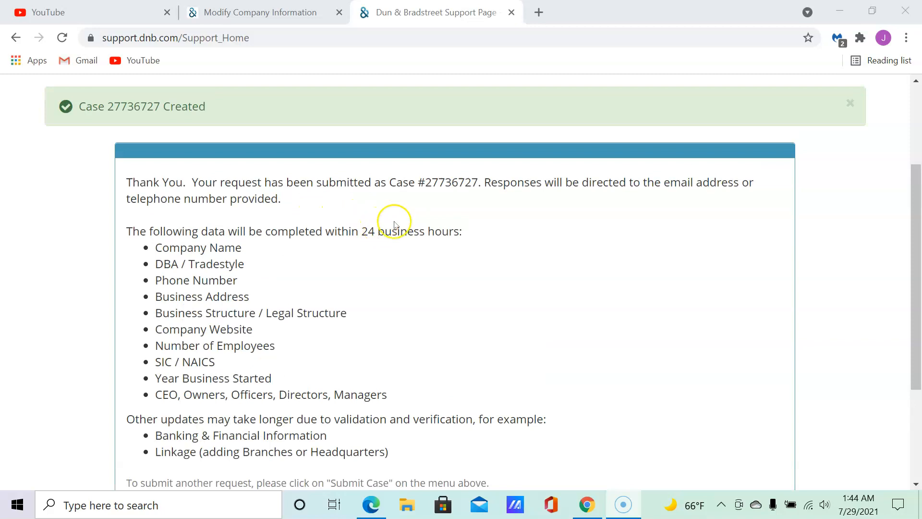
scroll(524, 246, down, 3)
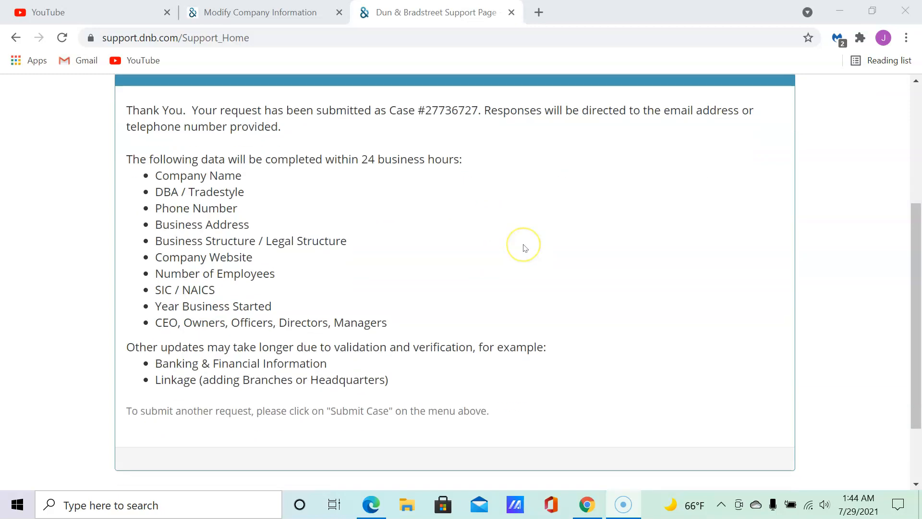
scroll(525, 247, up, 3)
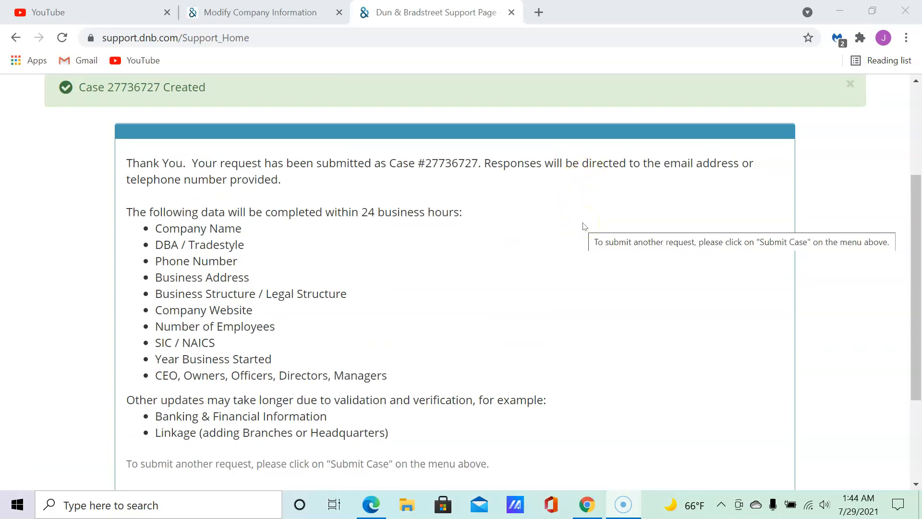
scroll(333, 300, down, 2)
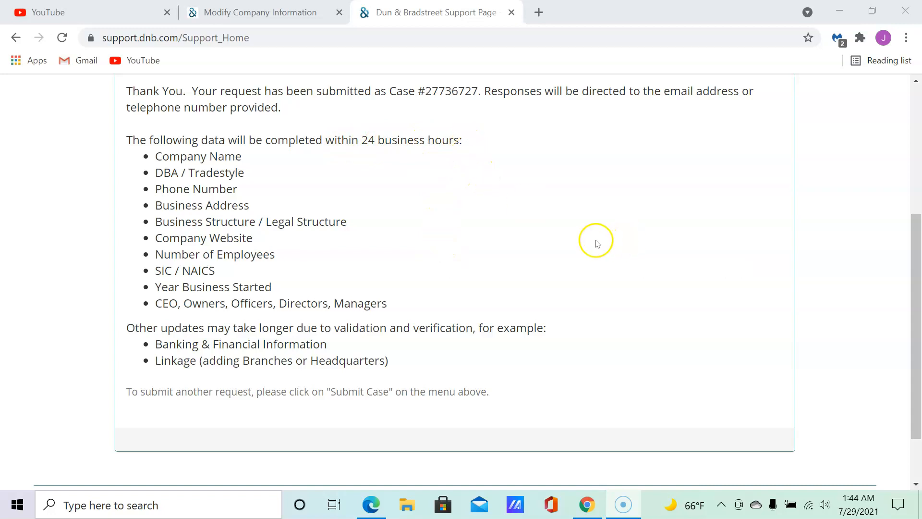
mouse_move(848, 500)
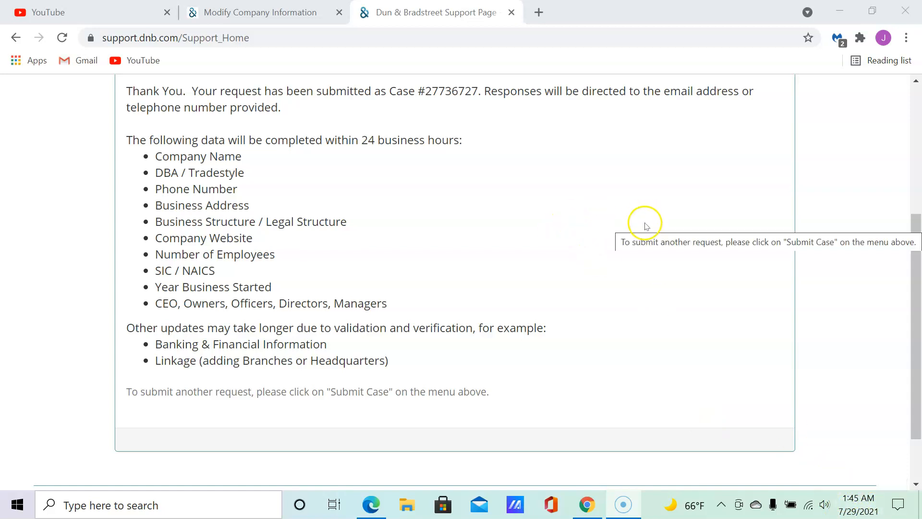
scroll(636, 255, down, 2)
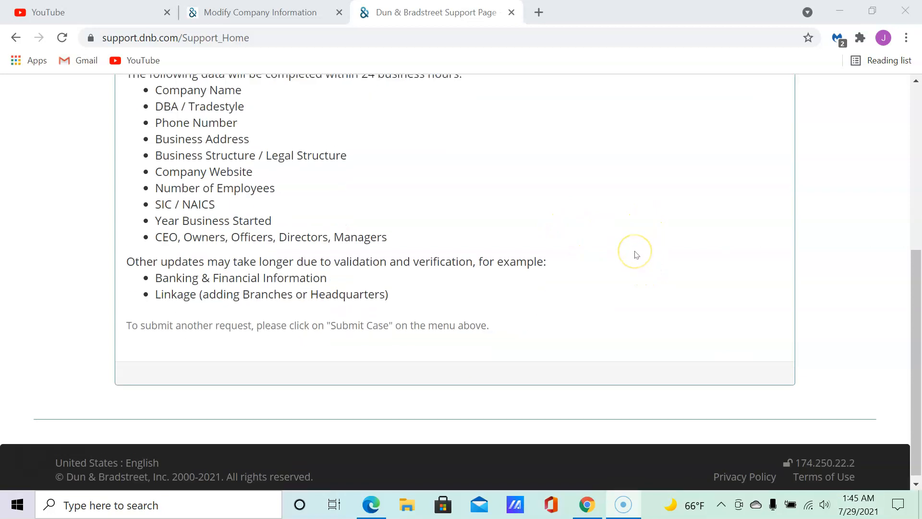
scroll(633, 250, up, 4)
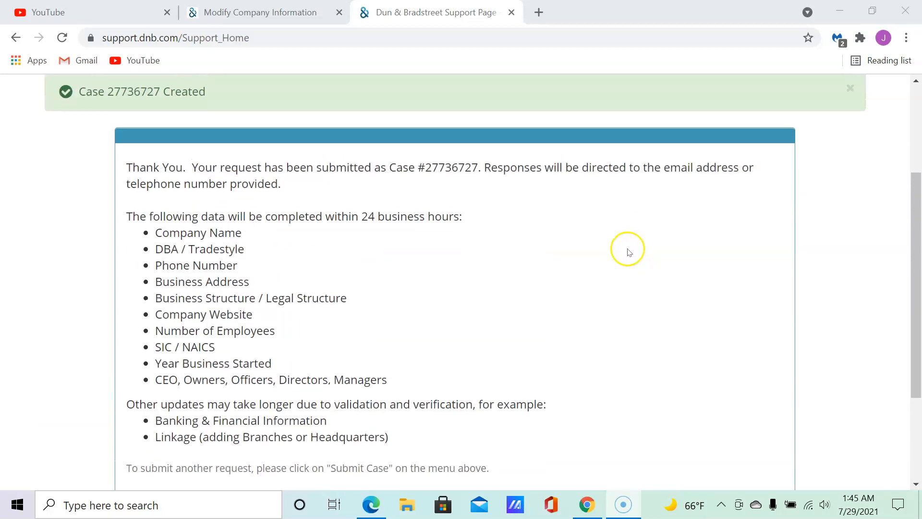
scroll(632, 251, up, 1)
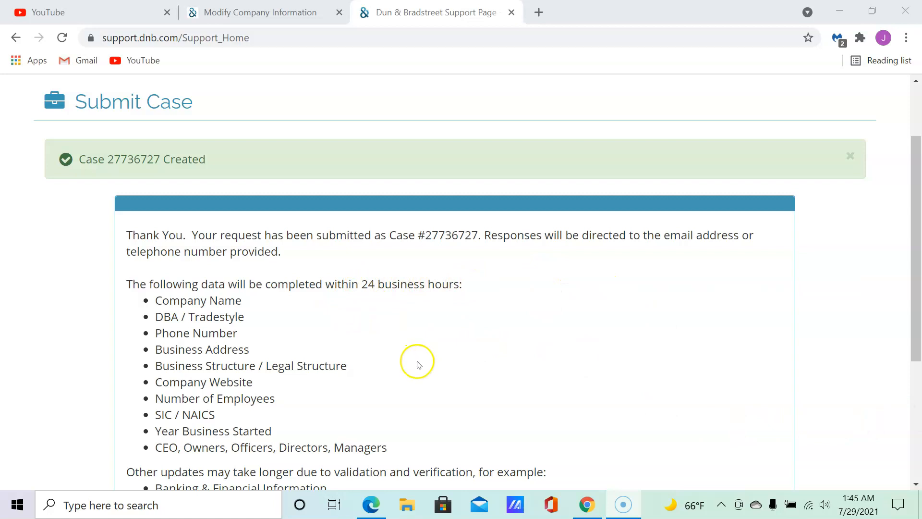
scroll(416, 365, up, 2)
scroll(416, 373, down, 2)
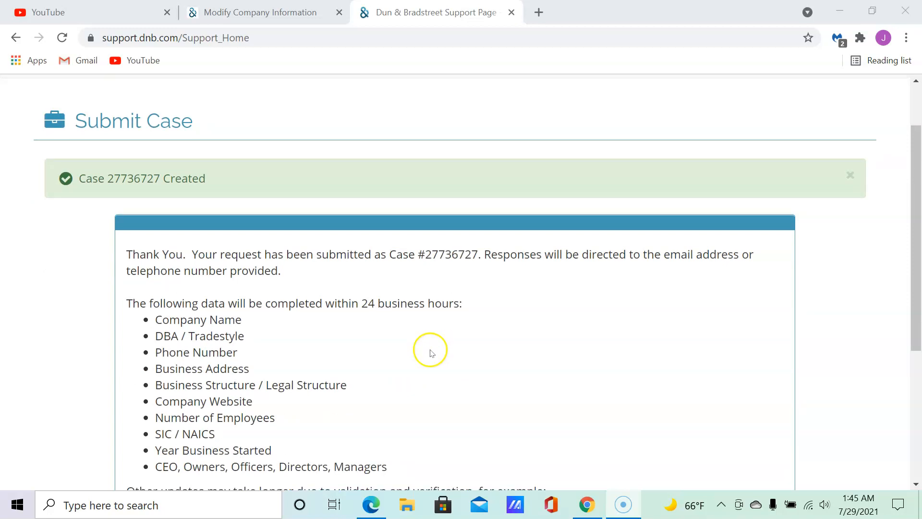
scroll(385, 355, up, 2)
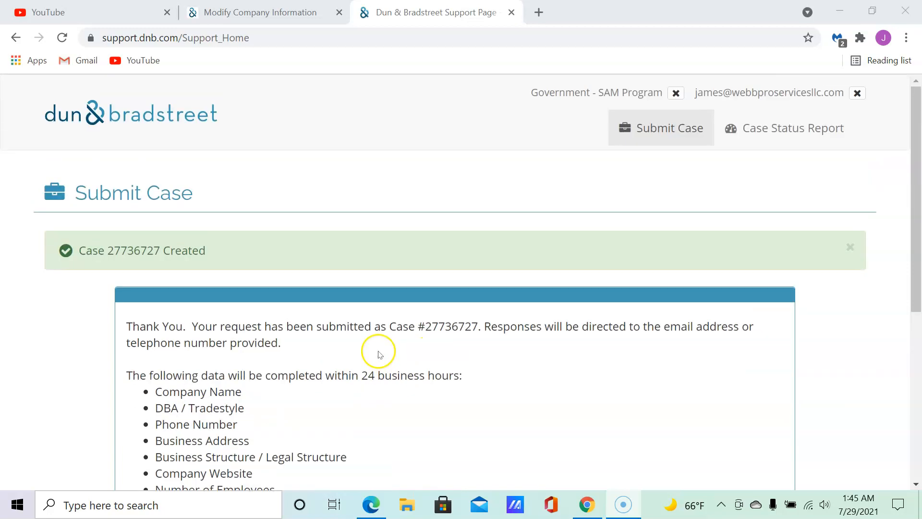
scroll(396, 362, down, 4)
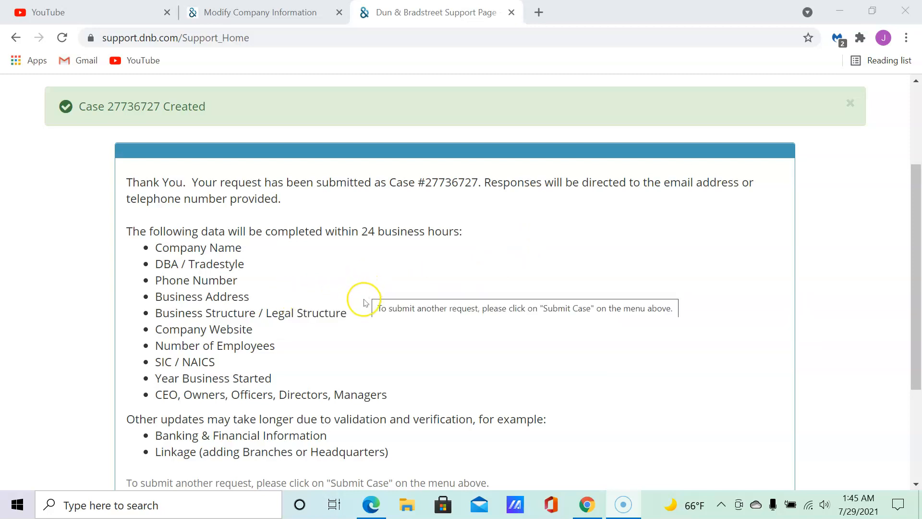
scroll(364, 302, down, 3)
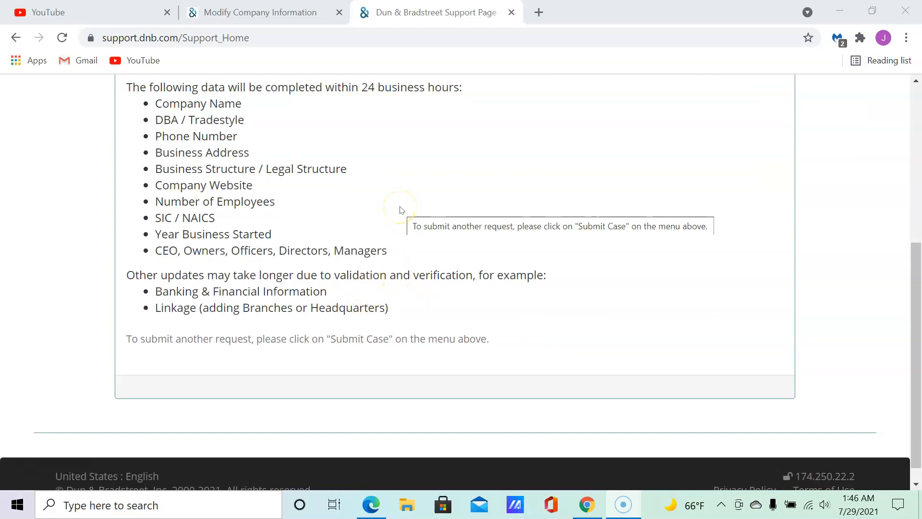
scroll(402, 209, up, 1)
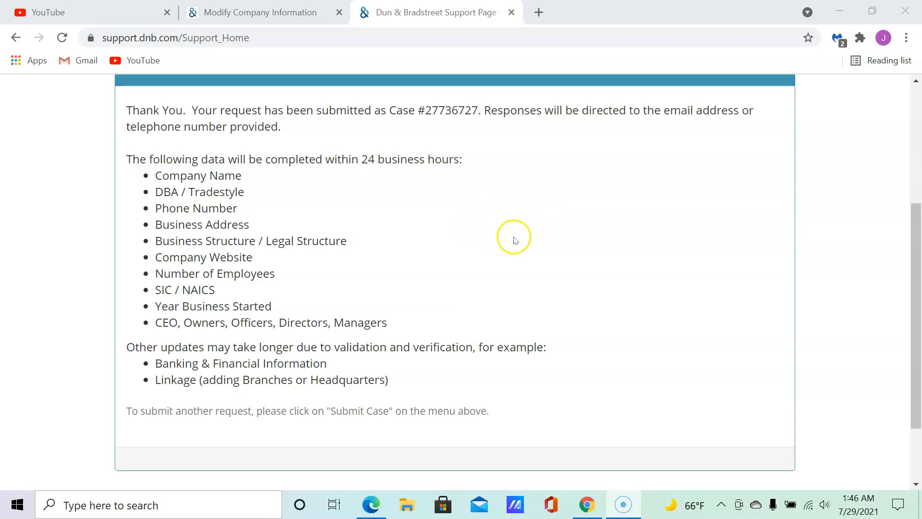
scroll(511, 239, up, 3)
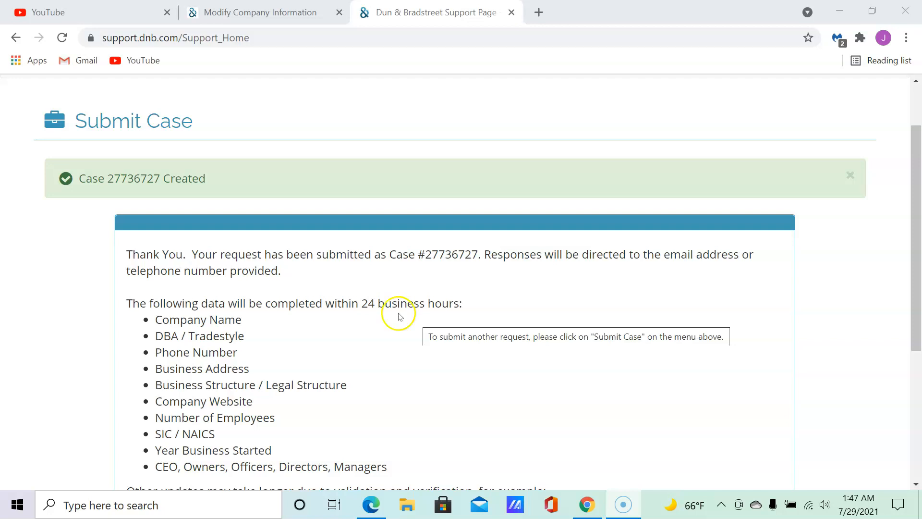
scroll(397, 318, down, 3)
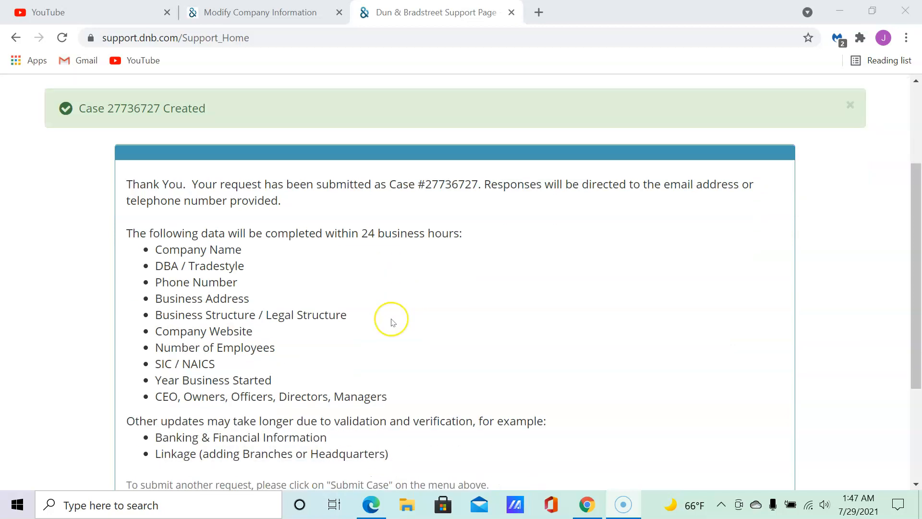